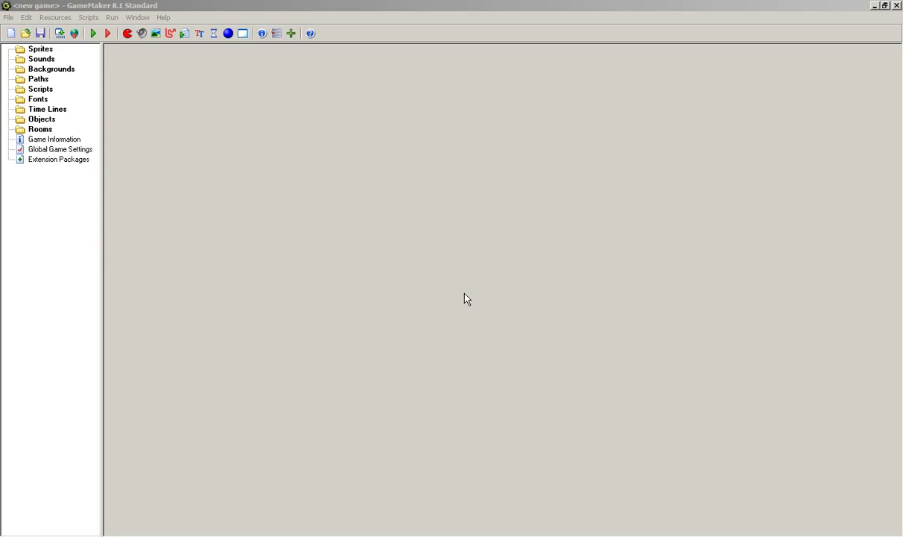
click(7, 17)
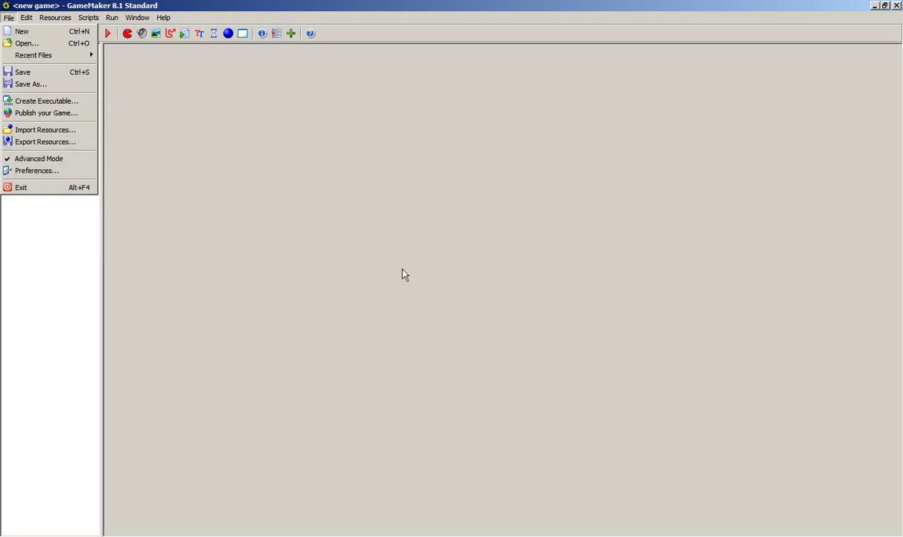
click(379, 264)
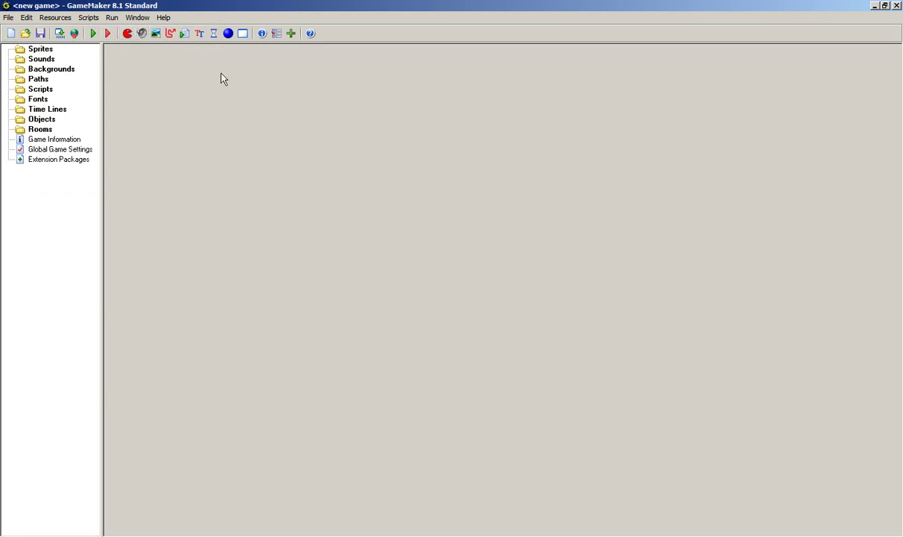
- Open the global game settings and enable synchronization to avoid tearing in the resolution options
click(277, 33)
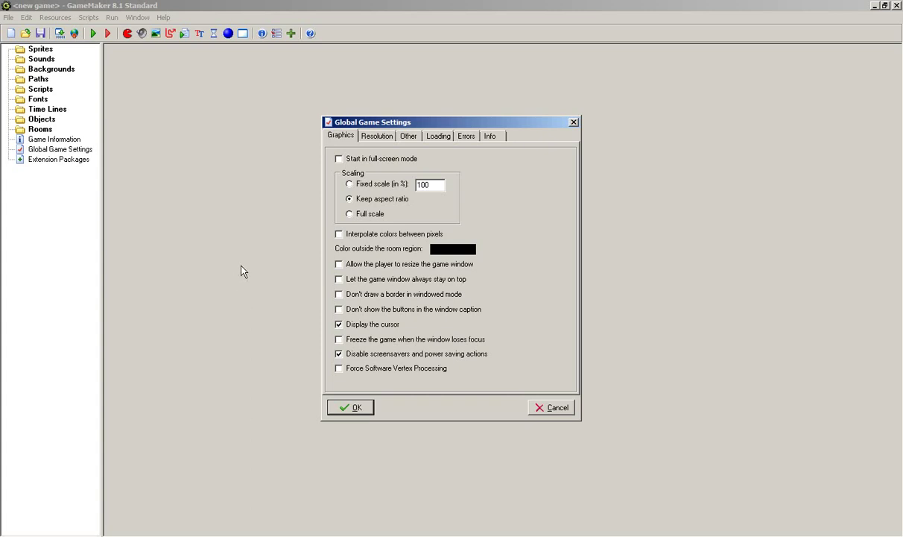
click(378, 136)
click(344, 299)
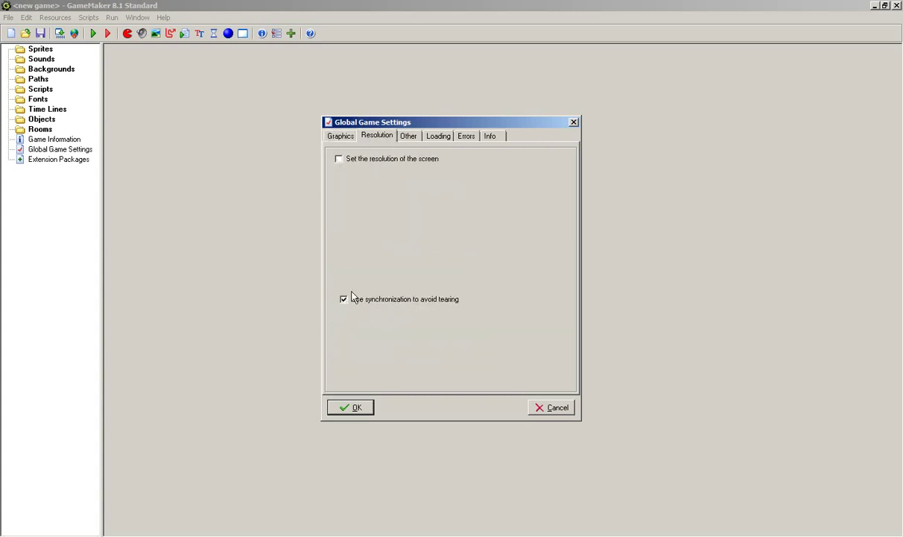
- Review the Other, Loading, Errors and Info pages of the global game settings and accept the settings
click(408, 136)
click(377, 135)
click(409, 139)
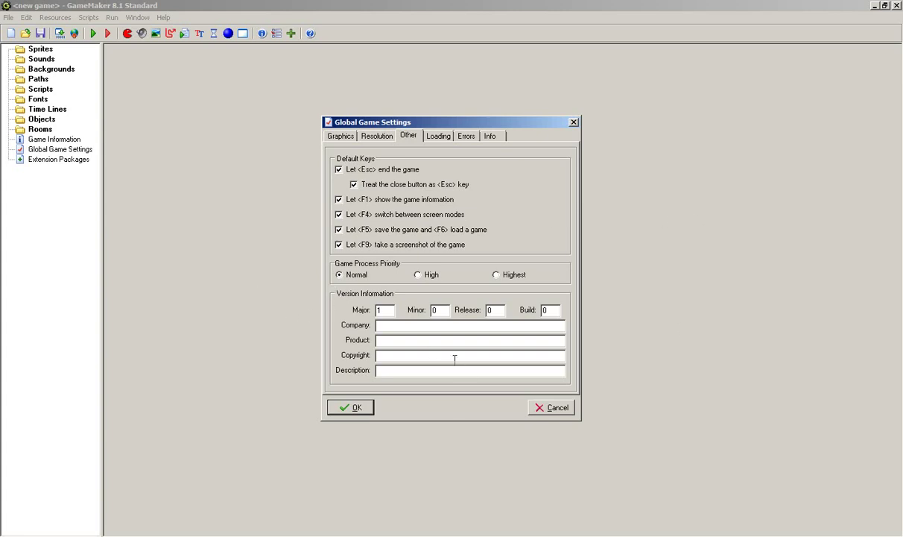
click(438, 137)
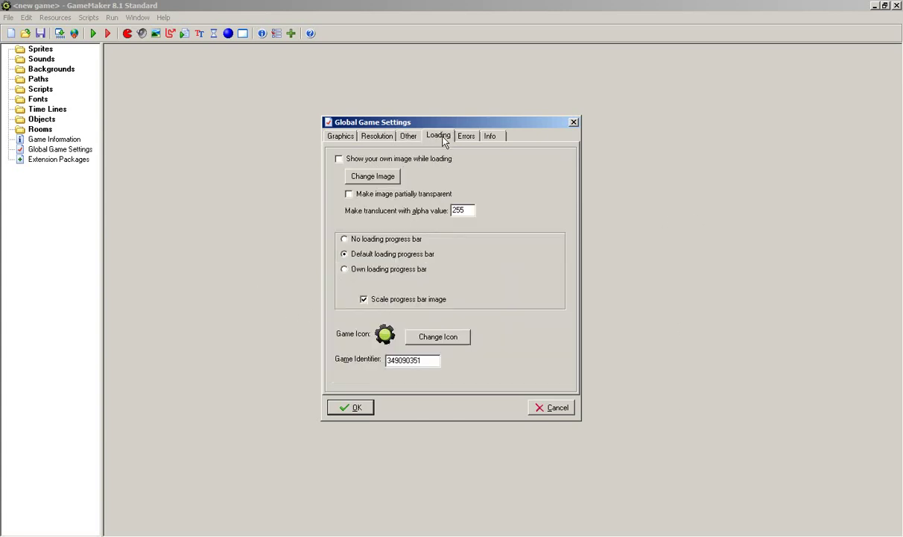
click(460, 140)
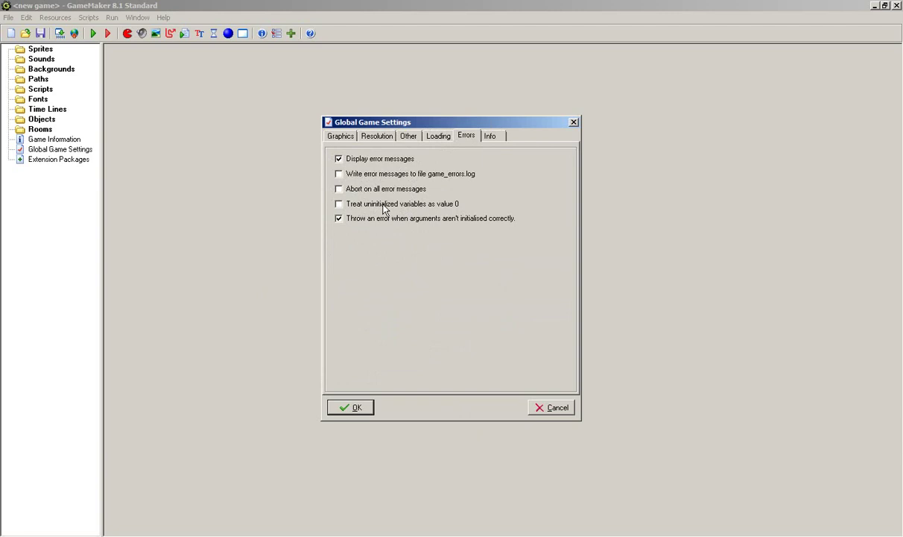
click(487, 140)
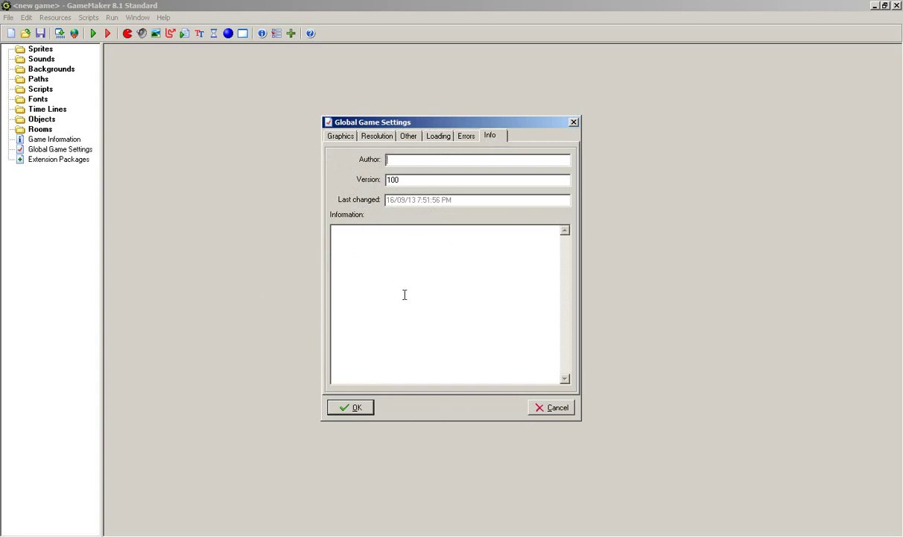
click(351, 409)
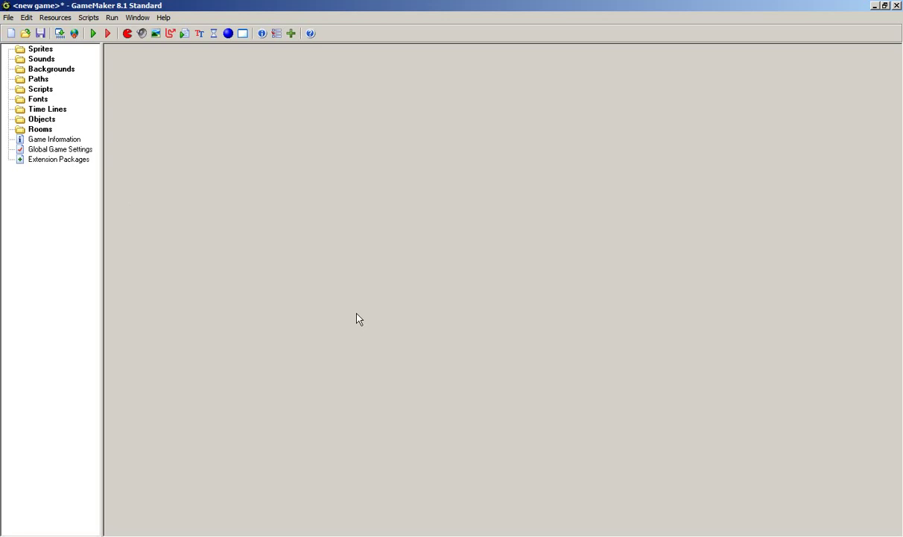
- Create a sprite from the ball_blue.png image and name it ball
click(126, 37)
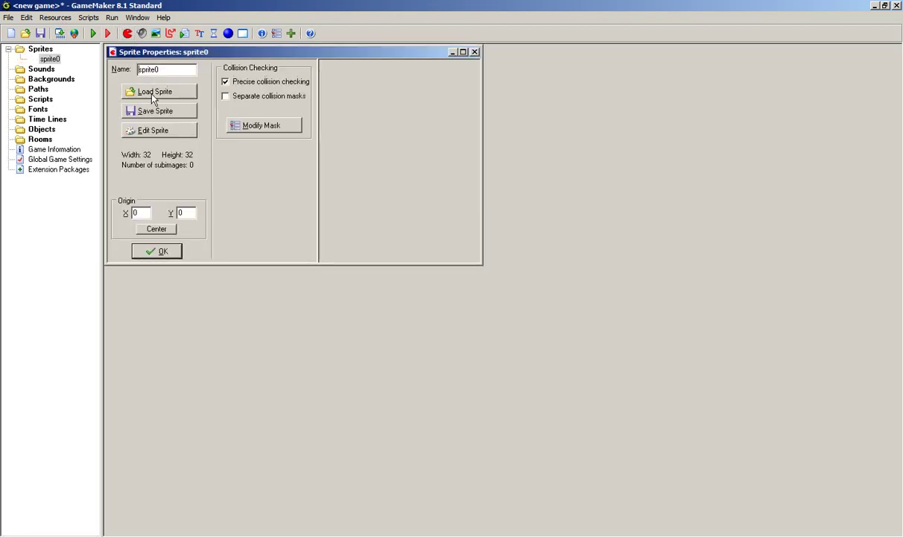
click(152, 93)
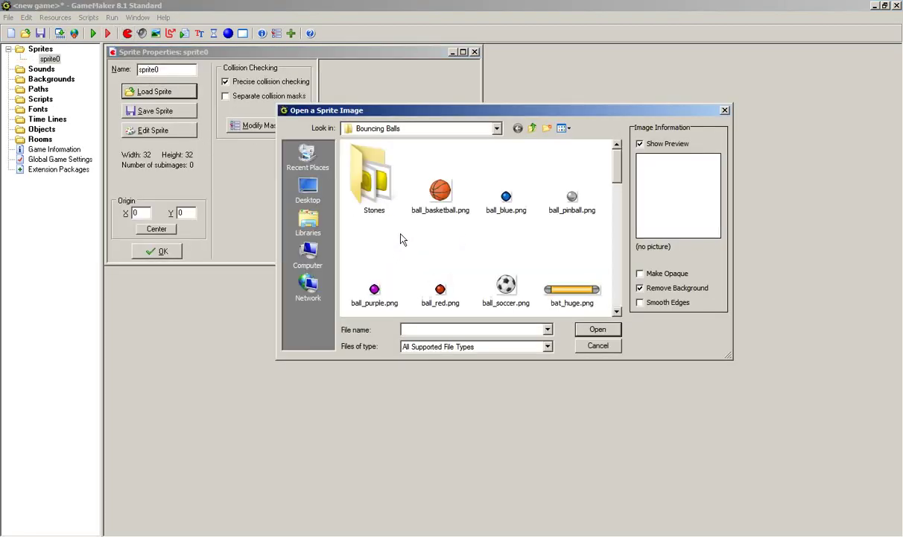
double_click(506, 197)
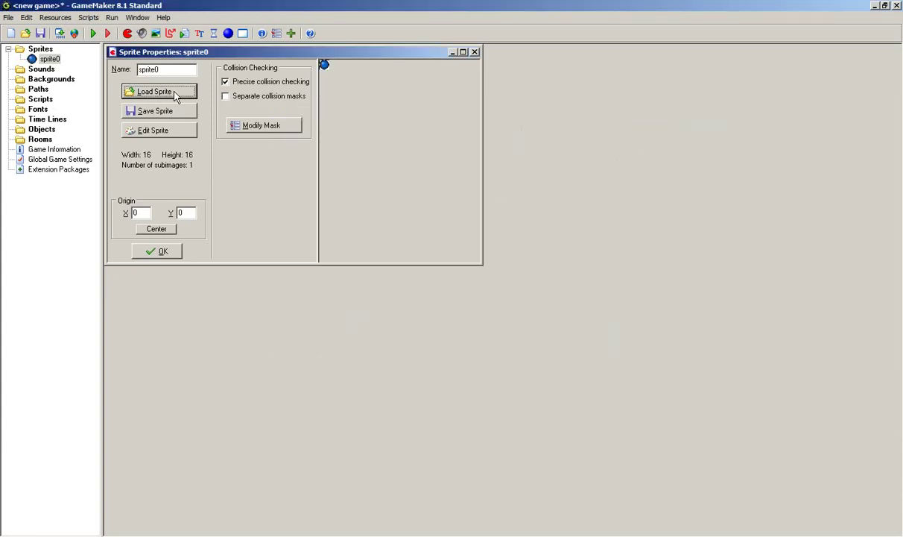
double_click(160, 69)
text(ball)
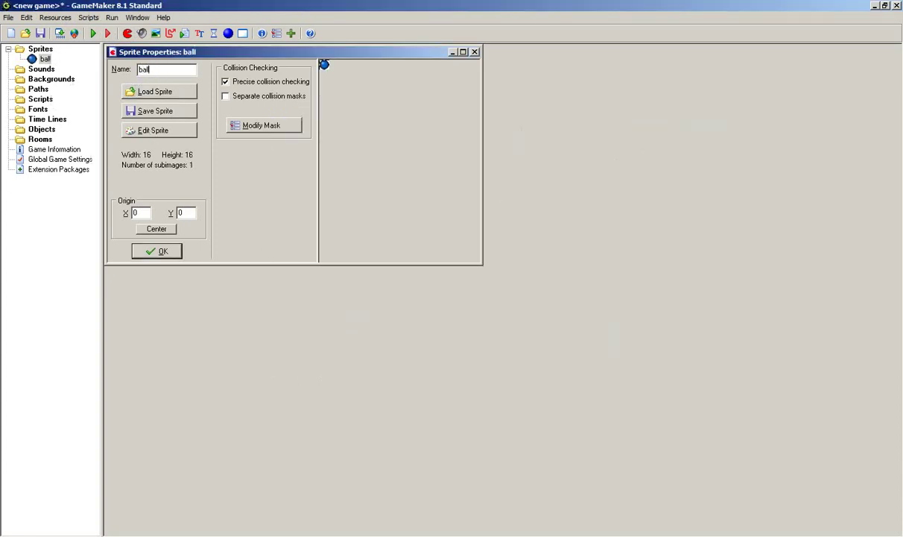
click(156, 251)
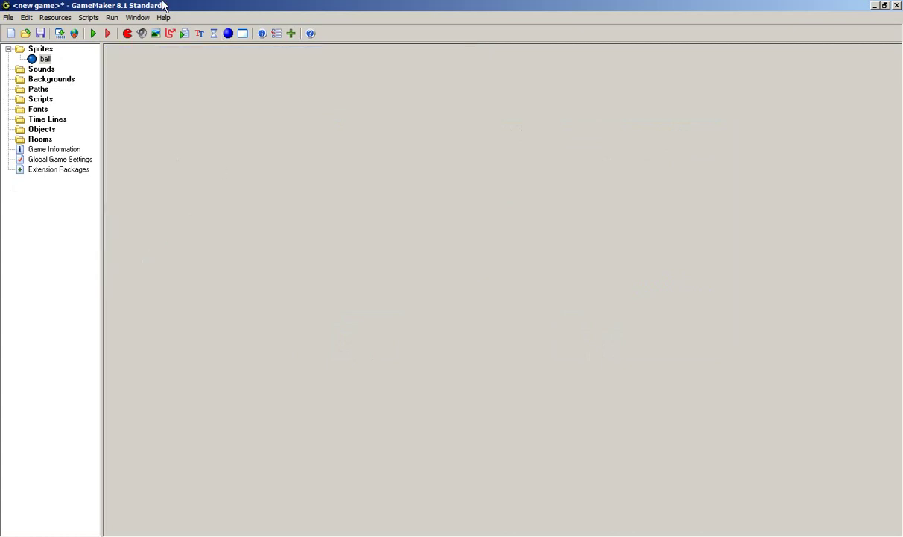
- Create a second sprite from the bat_huge.png image and name it bat
click(127, 33)
click(184, 105)
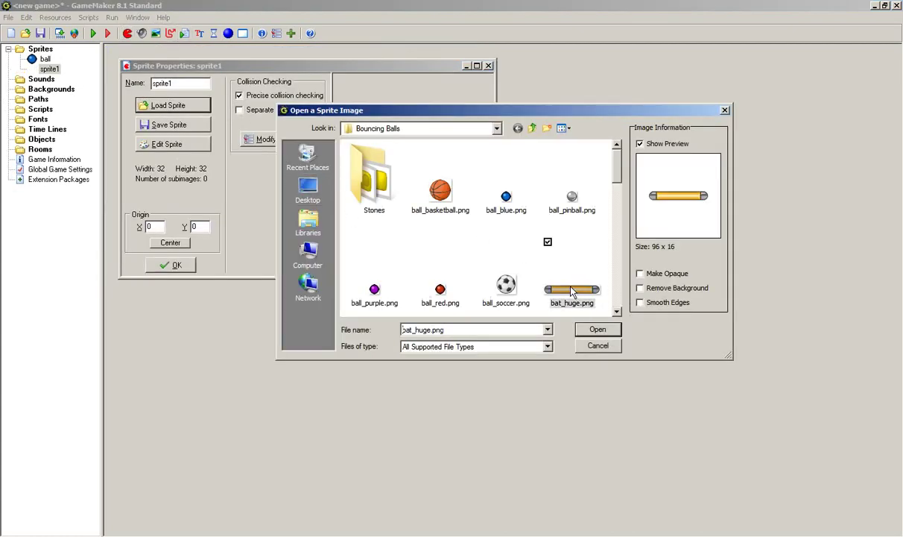
double_click(575, 287)
double_click(179, 83)
text(bat)
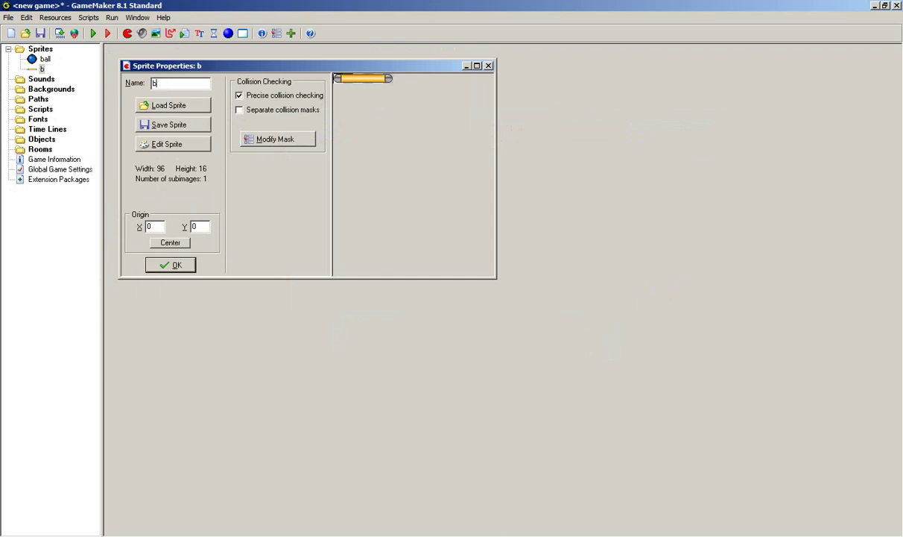
key(Return)
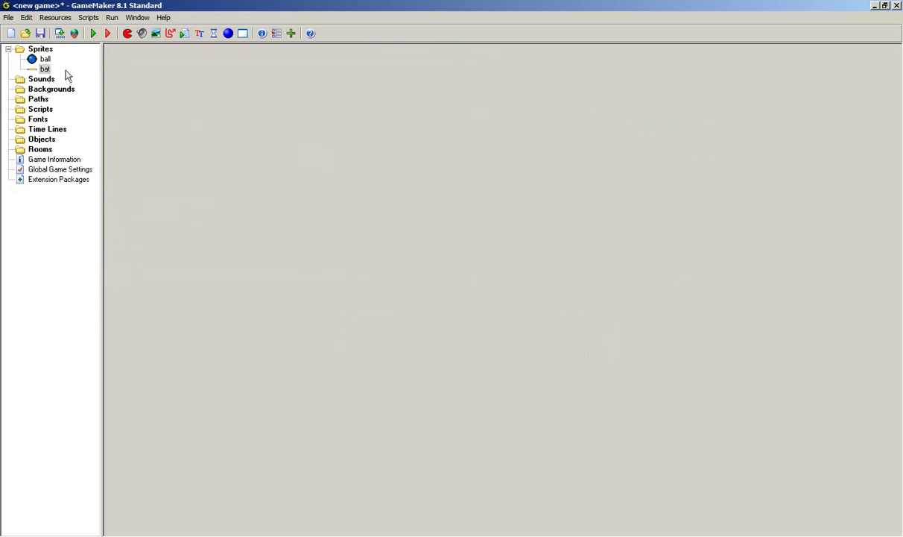
- Create a third sprite with a blank 32 x 32 image and open that image for editing
click(127, 34)
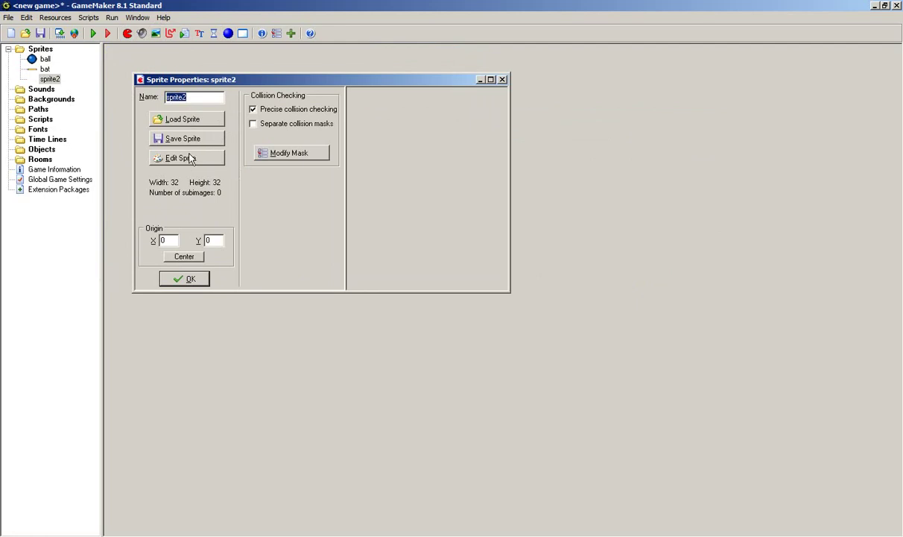
click(175, 165)
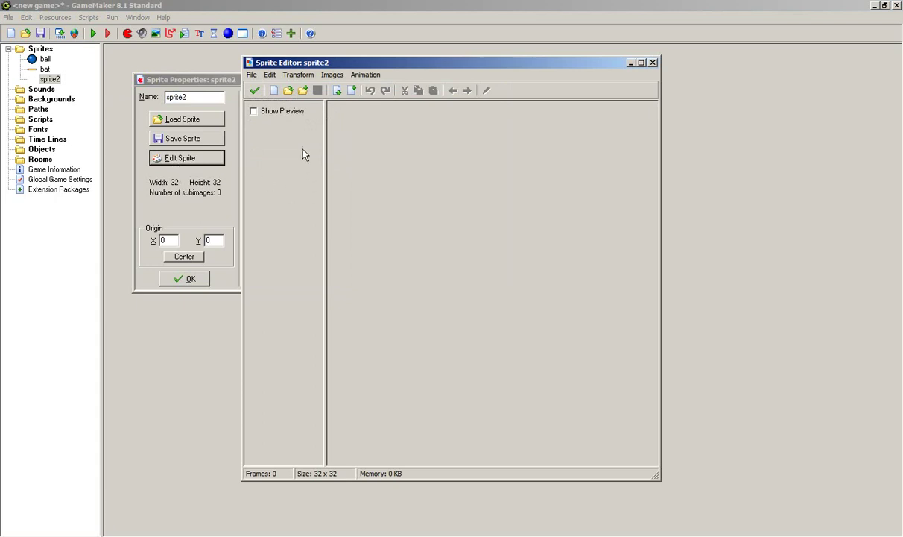
click(272, 91)
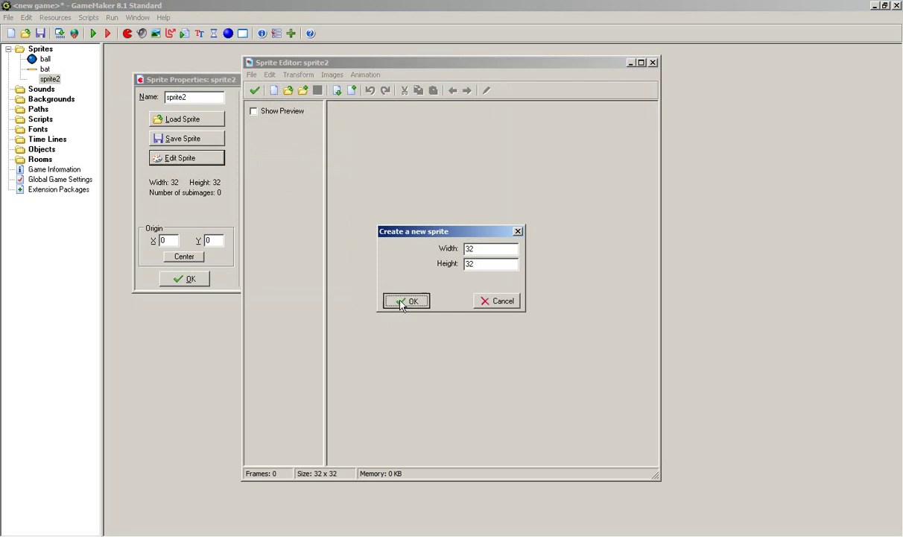
click(402, 302)
double_click(352, 123)
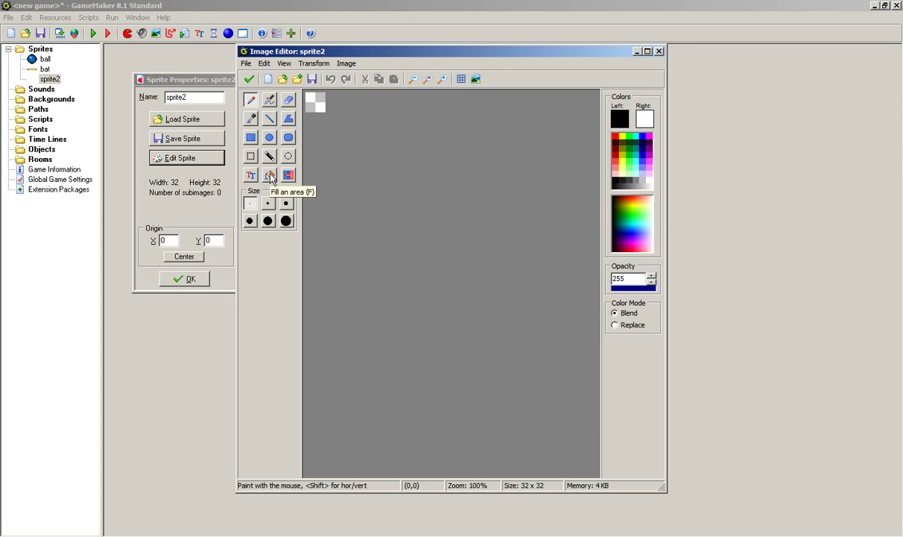
- Flood fill the 32 x 32 image with black and keep the edited sprite image
click(269, 176)
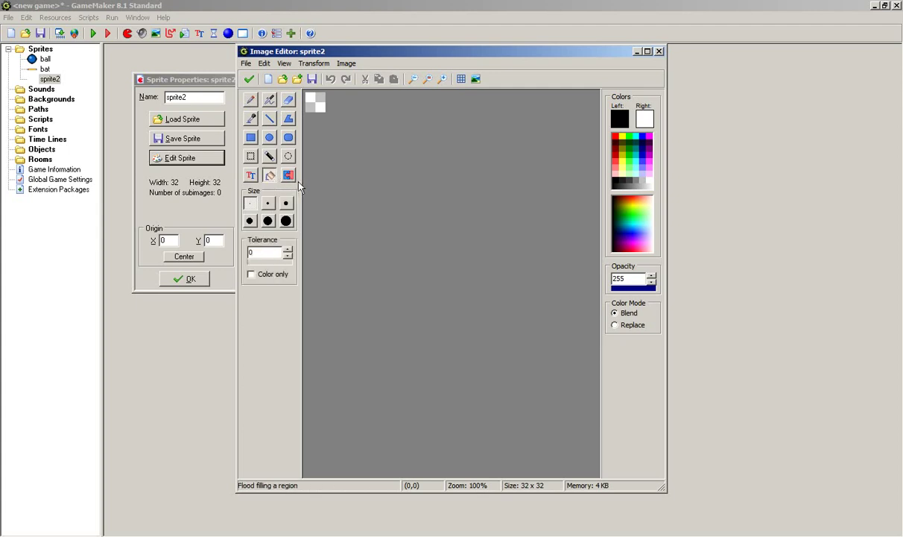
click(619, 119)
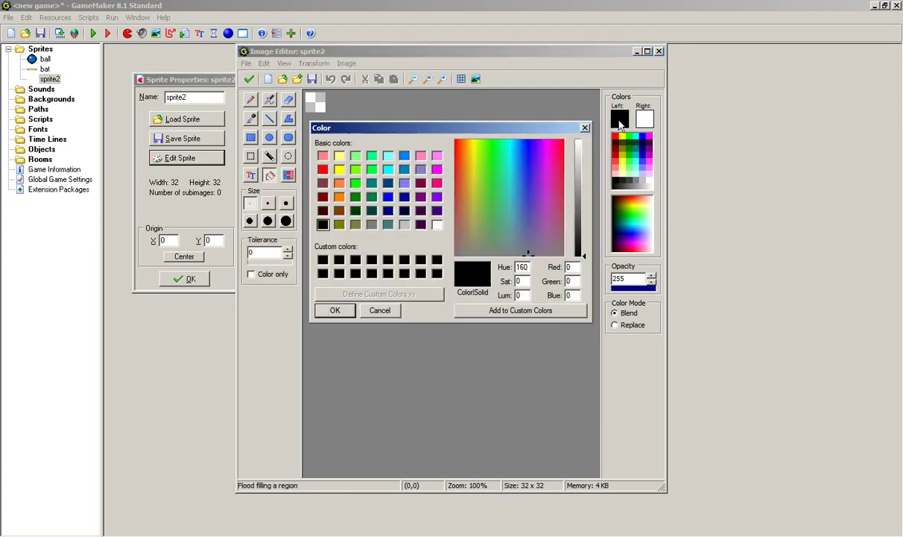
click(336, 310)
click(312, 105)
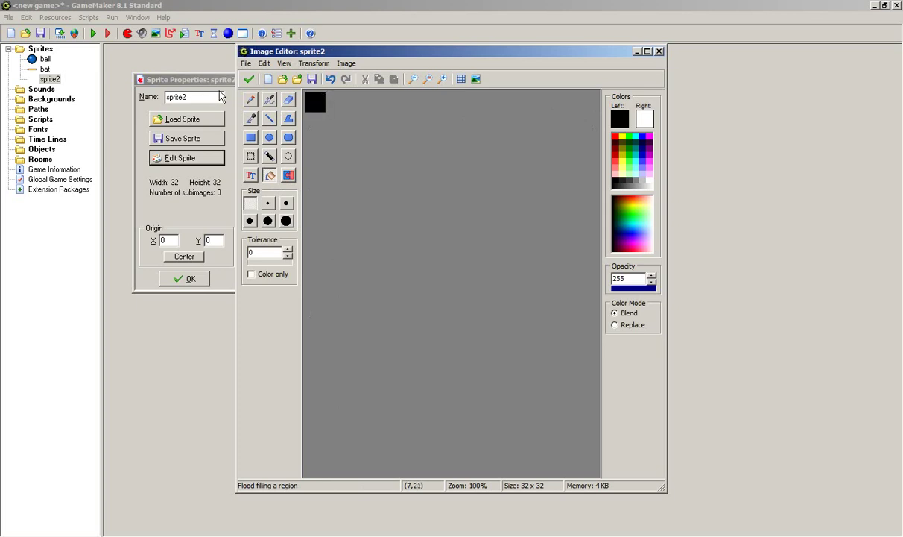
click(249, 79)
click(254, 92)
- Name the black square sprite wall and accept its properties
key(Tab)
text(wall)
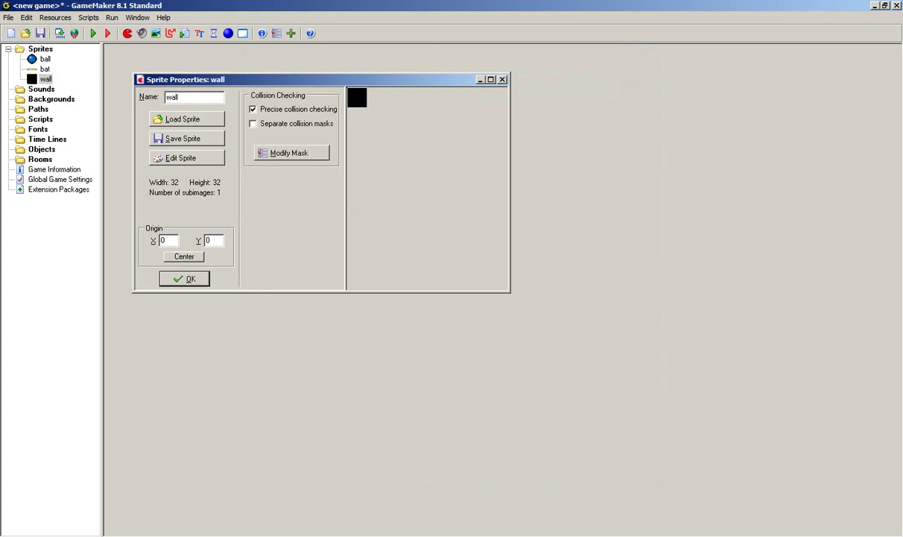
click(179, 279)
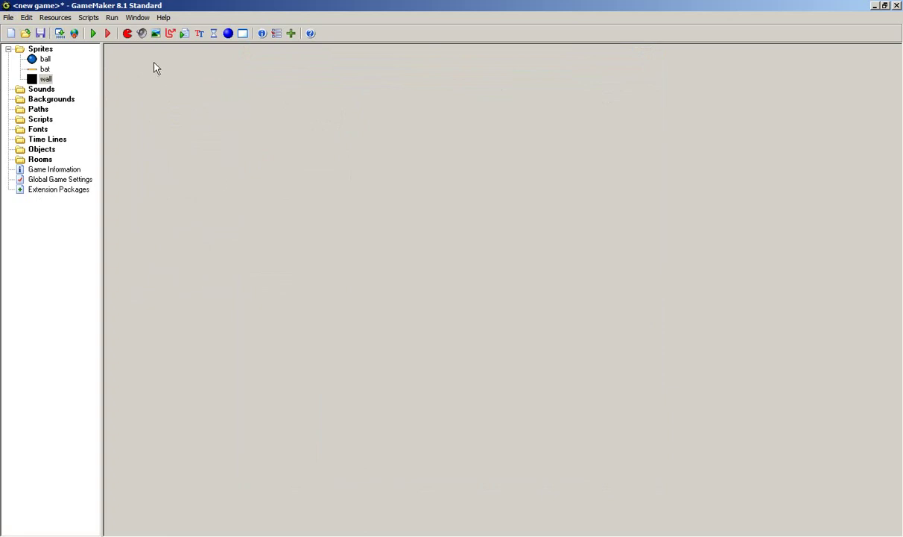
- Create a fourth sprite with a 400 x 400 image and flood fill it with black
click(126, 34)
click(196, 170)
click(273, 91)
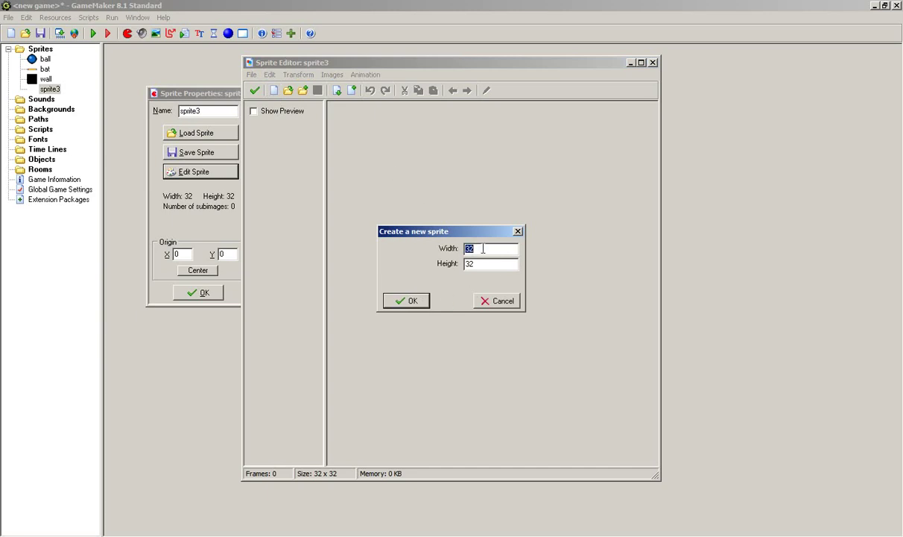
text(400)
key(Tab)
text(400)
click(391, 302)
double_click(441, 206)
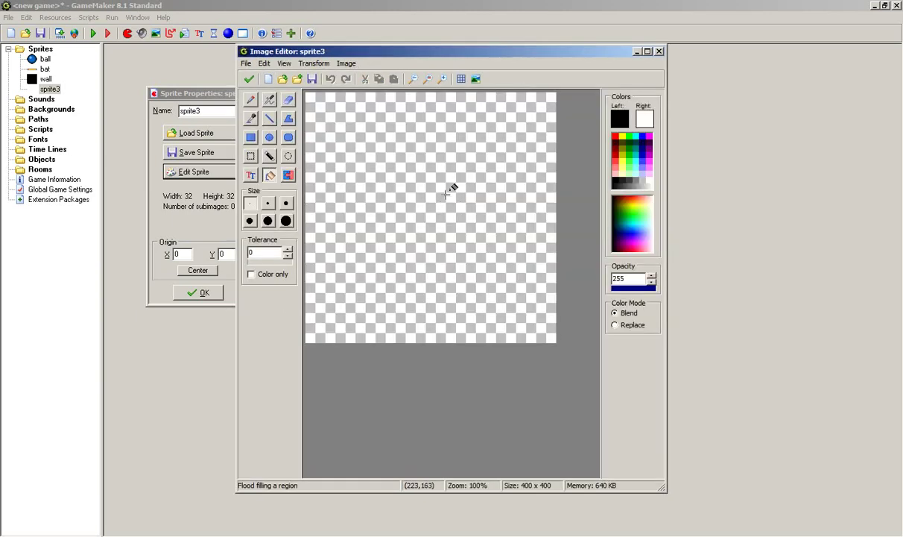
click(373, 143)
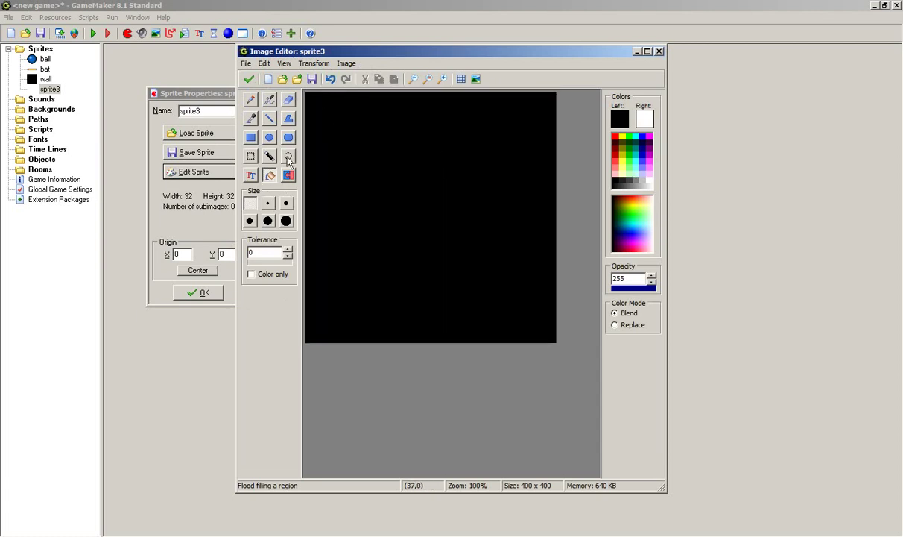
- Draw the text "PONG ## Press 1 for 1 Player Game ## Press 2 for 2 Player Game" in the upper part of the black image
click(251, 177)
click(360, 167)
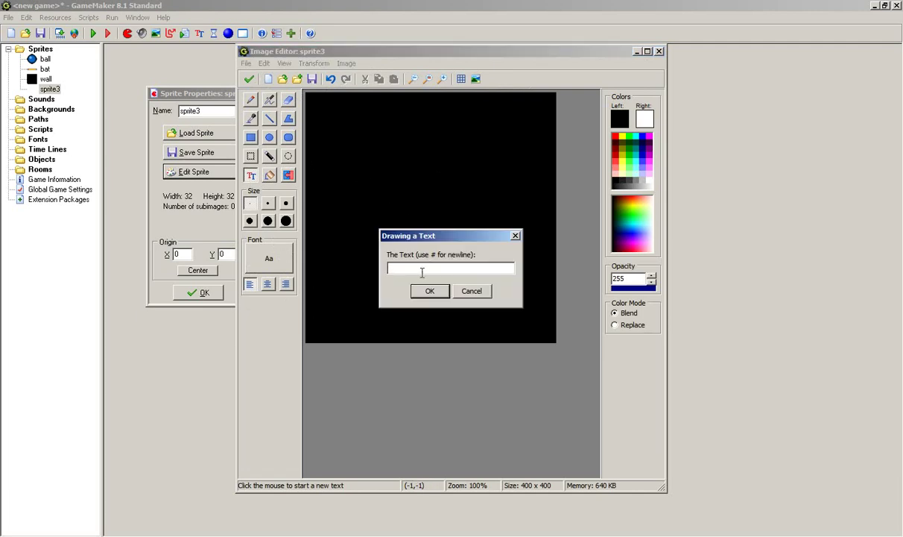
text(PONG)
text( # Pla)
text(##)
text( Playe)
key(BackSpace)
key(BackSpace)
key(BackSpace)
key(BackSpace)
text(ress 1 for 1 Player Ga)
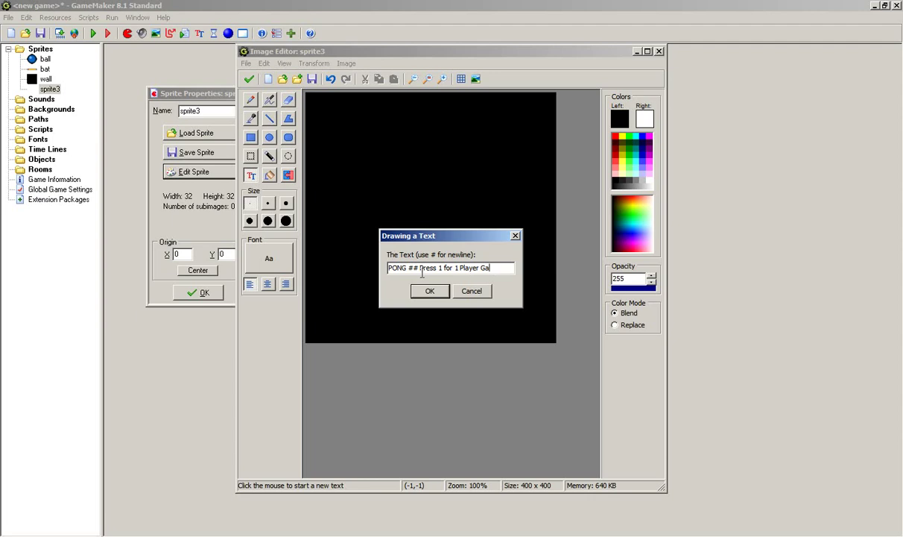
text(meme)
text( ## Pres)
key(BackSpace)
key(BackSpace)
key(BackSpace)
key(BackSpace)
key(BackSpace)
key(BackSpace)
text(## Press 2)
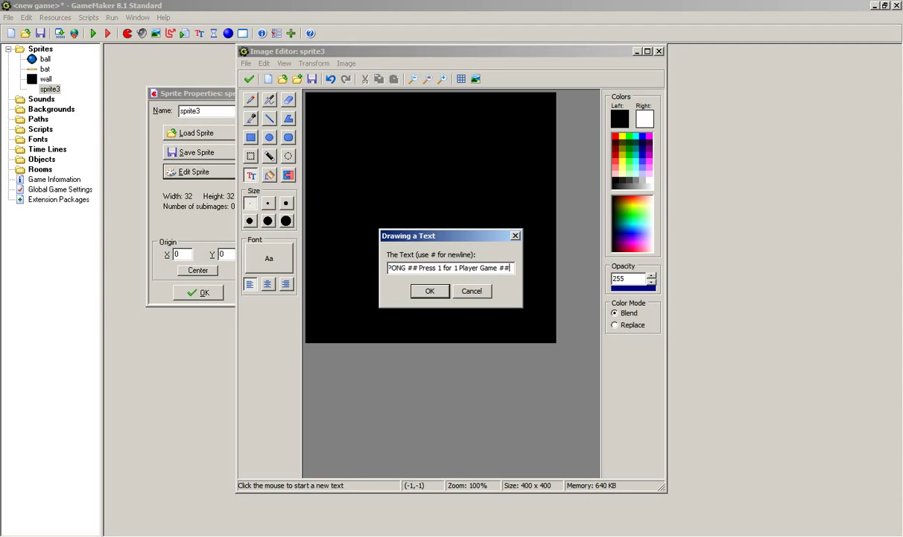
text( for)
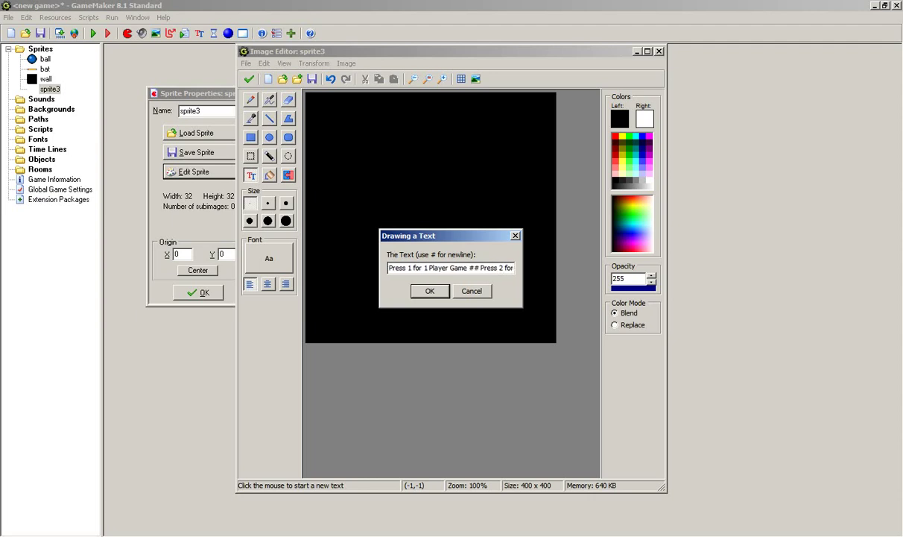
text( 2 Player game)
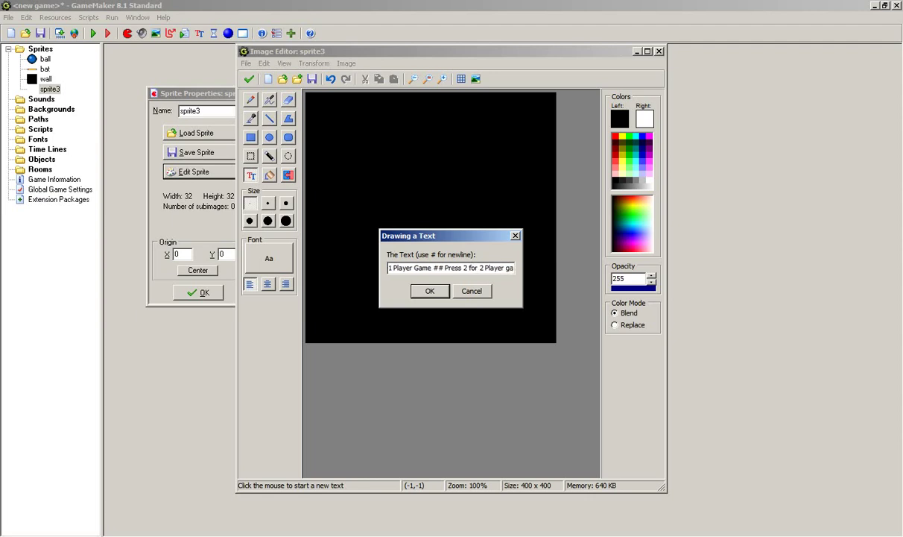
key(BackSpace)
key(BackSpace)
key(BackSpace)
key(BackSpace)
text(Game)
click(433, 290)
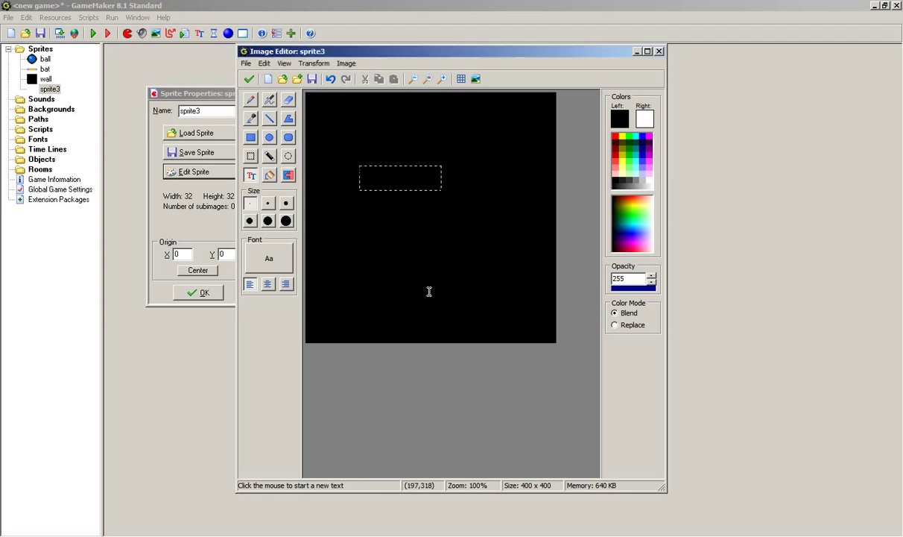
- Colour the title text red and add line breaks to leave a blank line between PONG and each player option
click(615, 136)
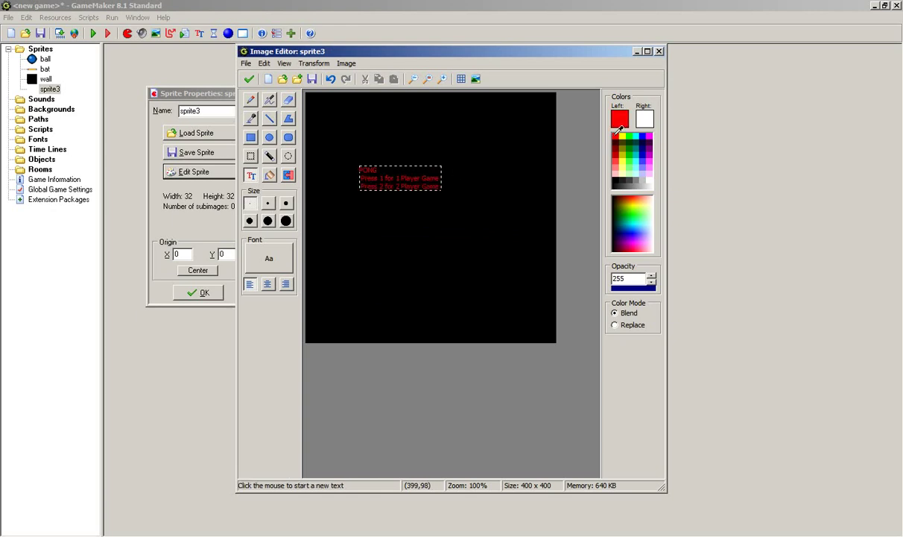
right_click(388, 181)
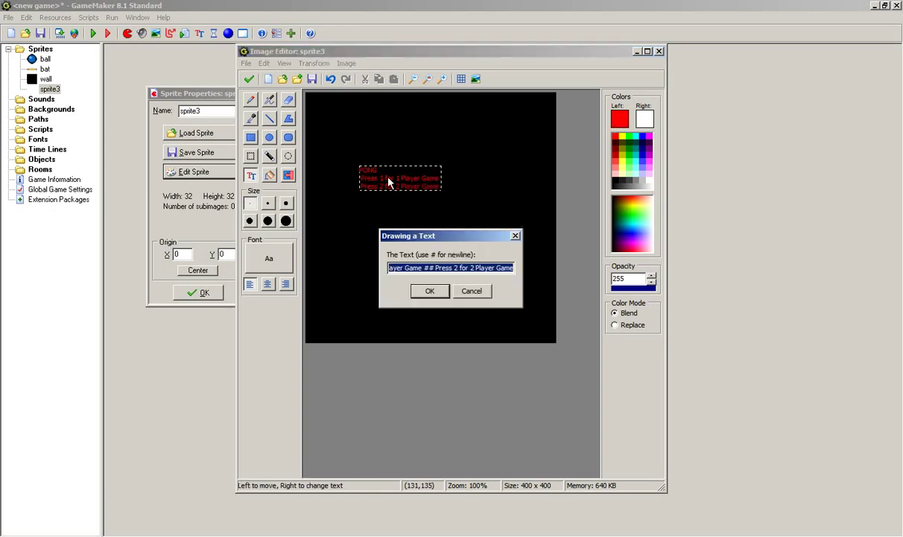
click(431, 267)
text(#)
key(Left)
key(Left)
key(Left)
key(Left)
key(Left)
key(Left)
key(Left)
key(Left)
key(Left)
key(Left)
key(Left)
key(Left)
key(Left)
key(Left)
key(Left)
key(Left)
key(Left)
key(Left)
key(Left)
key(Left)
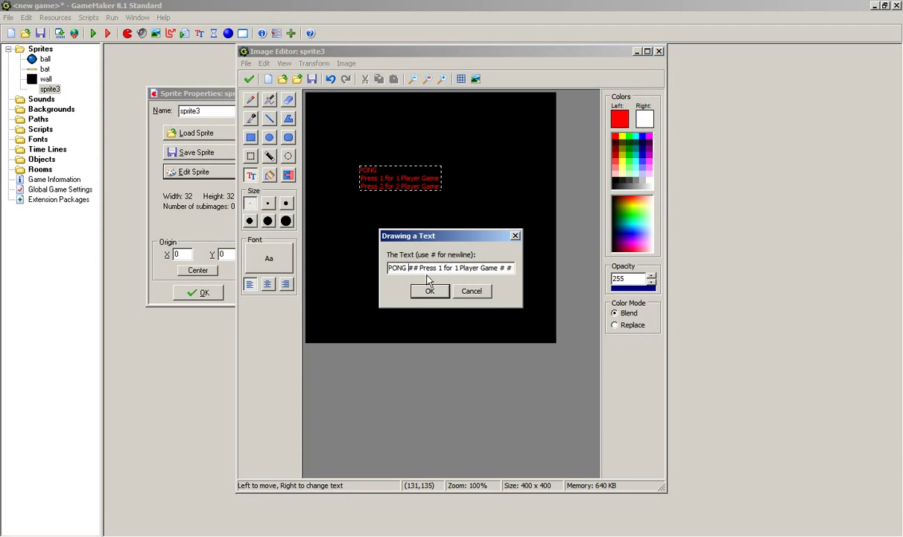
click(430, 290)
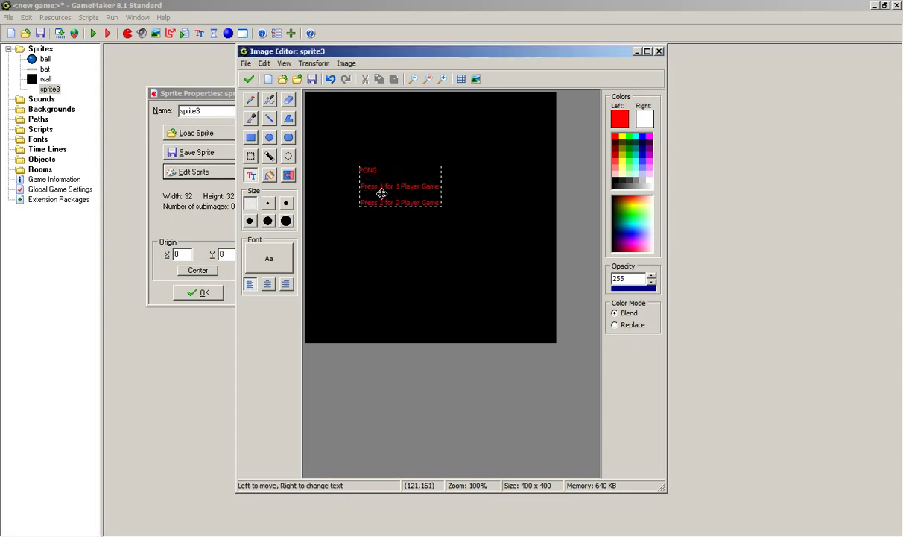
- Centre-align the title text, set its font to Fixedsys size 20 and reposition it across the black image
click(268, 285)
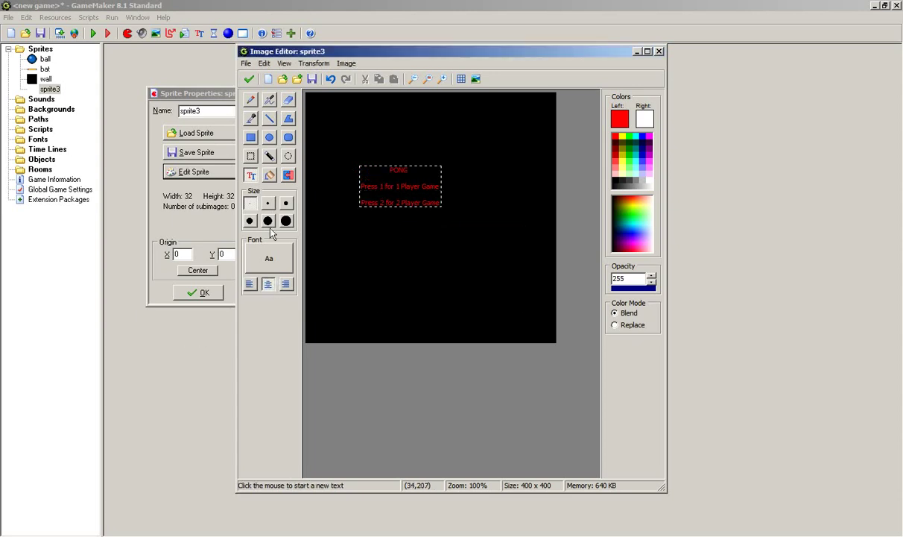
click(266, 258)
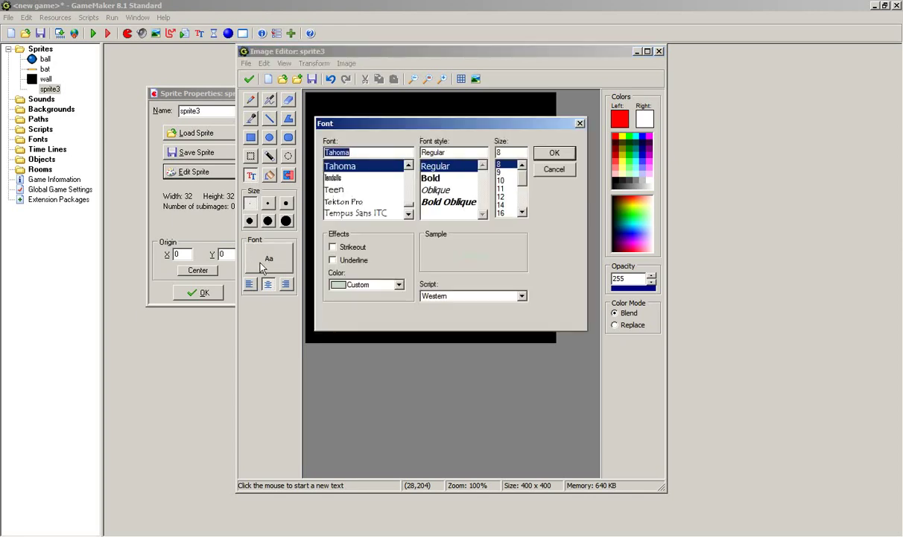
text(fi)
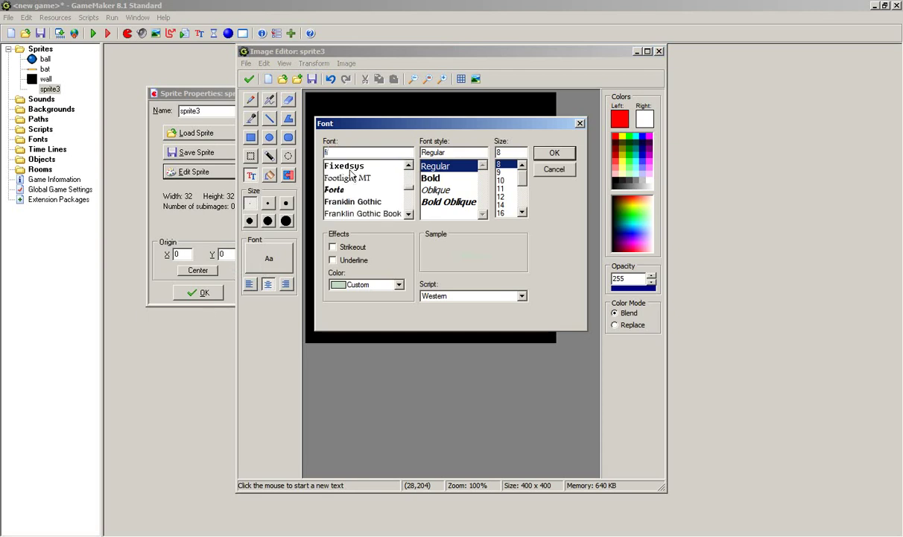
click(344, 167)
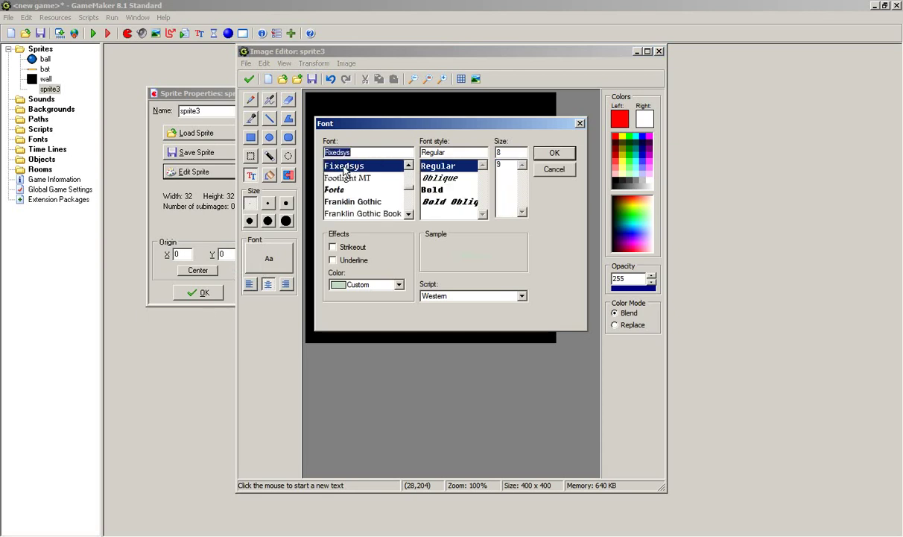
click(500, 152)
text(20)
click(539, 155)
drag(436, 201, 367, 203)
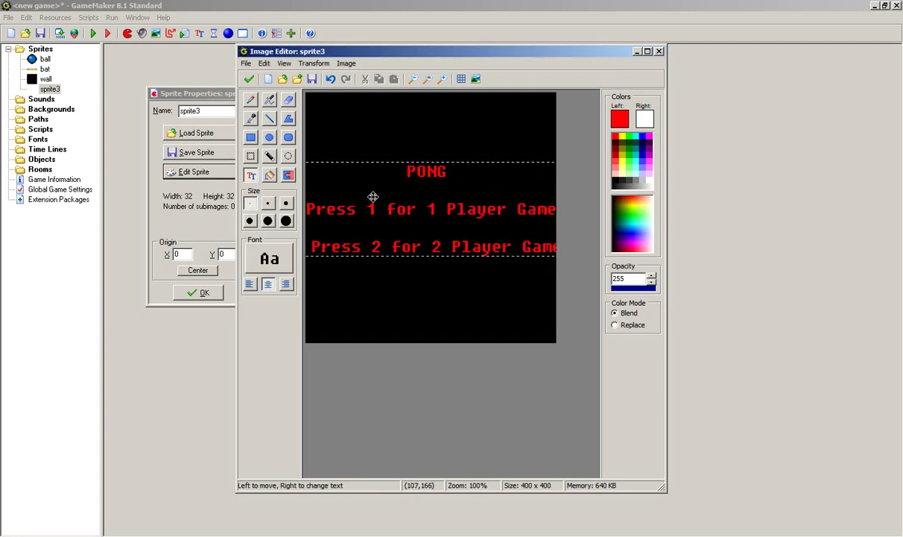
- Set the title text's font size to 18 and reposition it to span the image's width
right_click(364, 221)
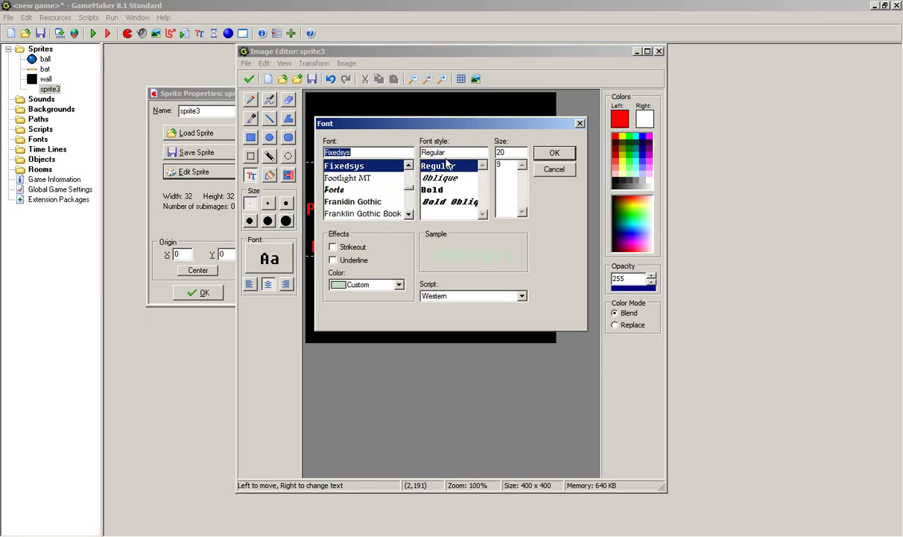
double_click(511, 154)
text(18)
click(558, 152)
mouse_move(478, 202)
mouse_down()
mouse_move(455, 209)
mouse_move(466, 213)
mouse_up()
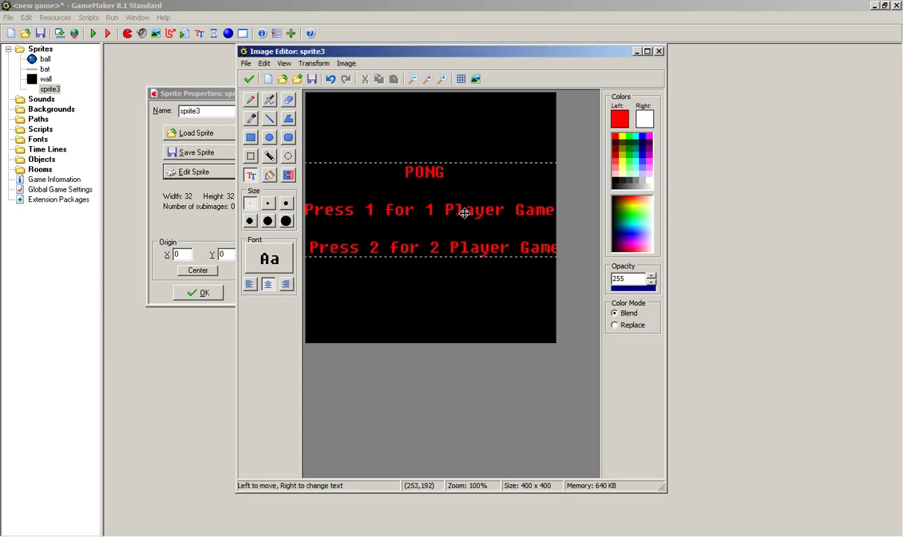
- Resize the image canvas to 450 x 450 with the existing picture kept centred
click(261, 65)
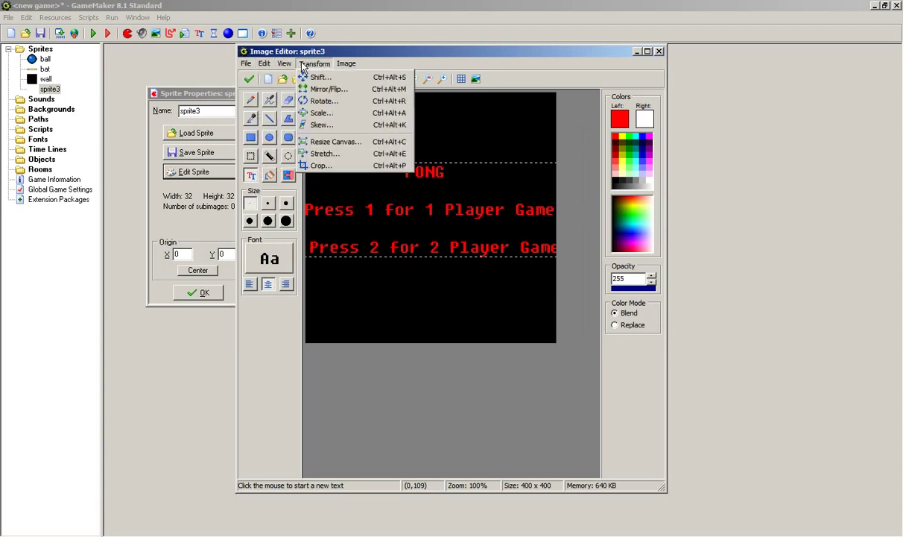
click(326, 153)
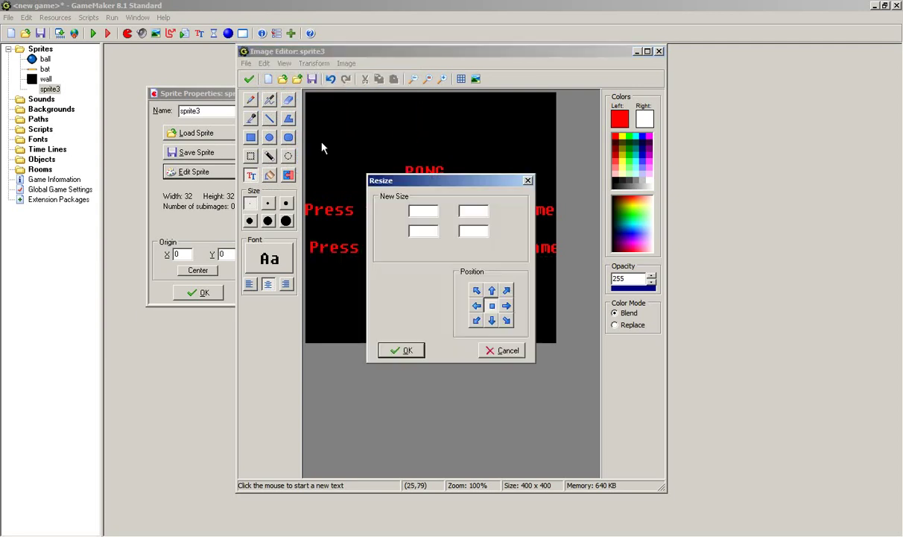
click(479, 212)
key(BackSpace)
key(BackSpace)
text(50)
click(419, 350)
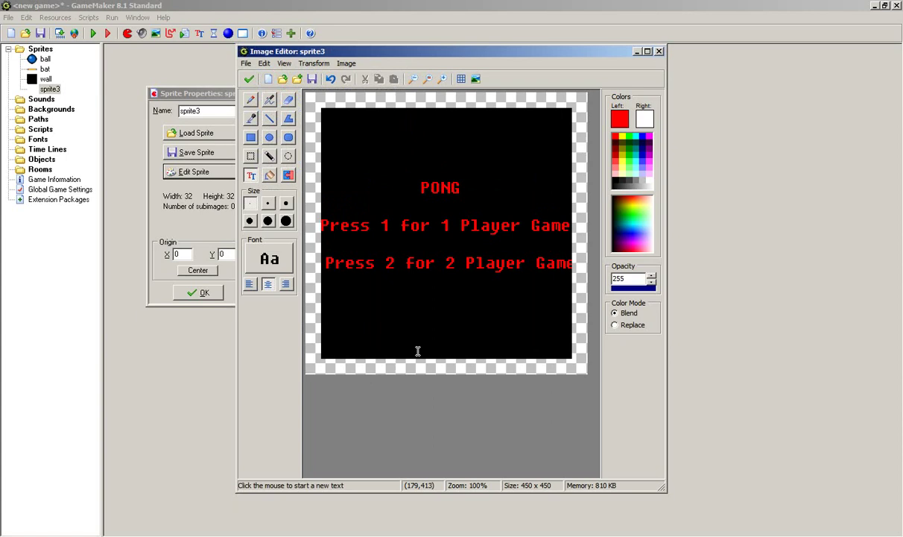
- Flood fill the transparent border with black sampled from the image and keep the edited sprite
click(384, 217)
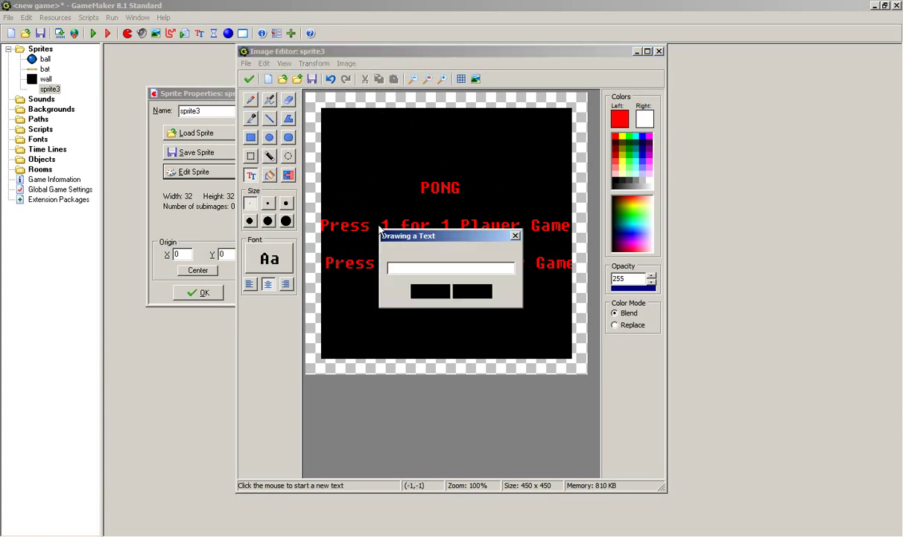
click(468, 291)
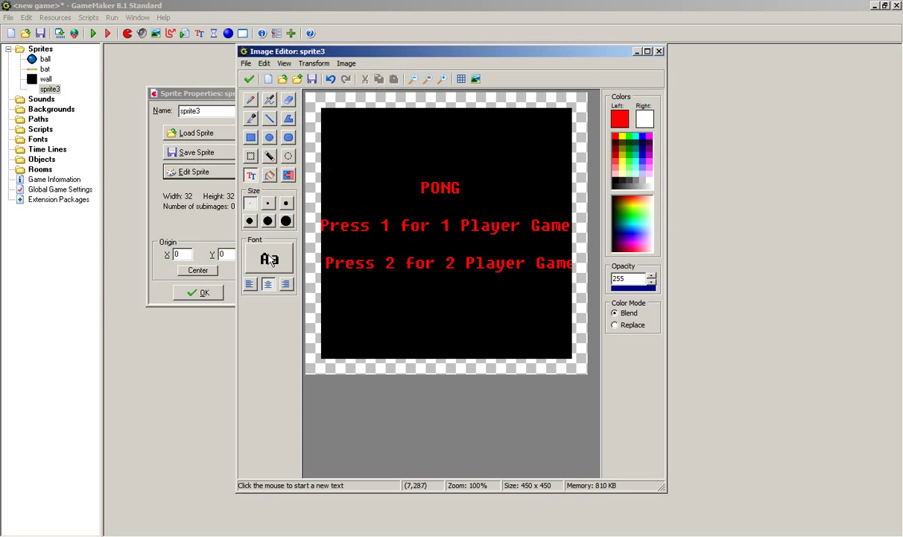
click(269, 177)
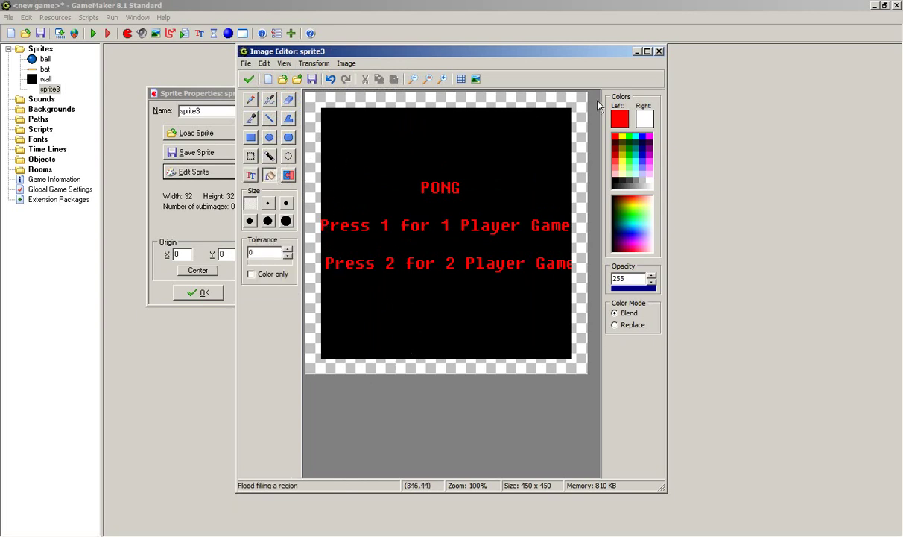
ctrl+click(339, 182)
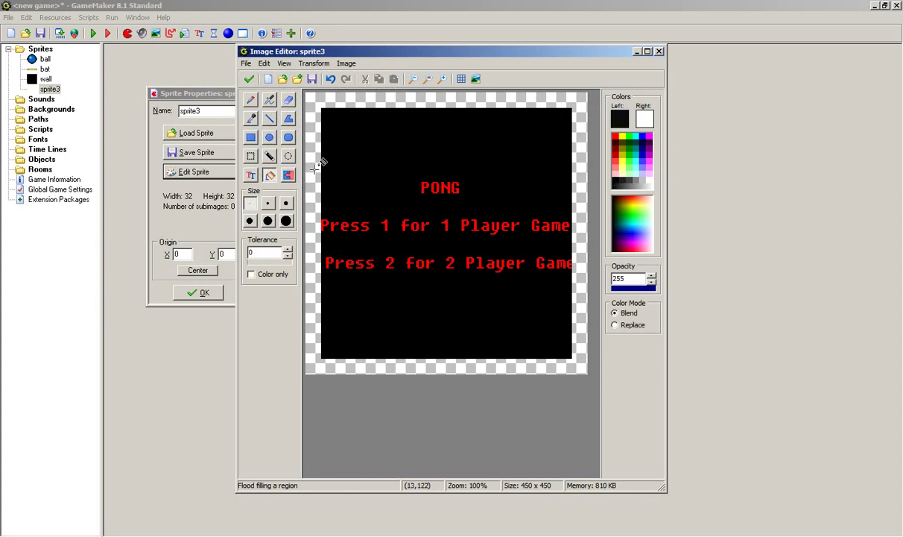
click(310, 157)
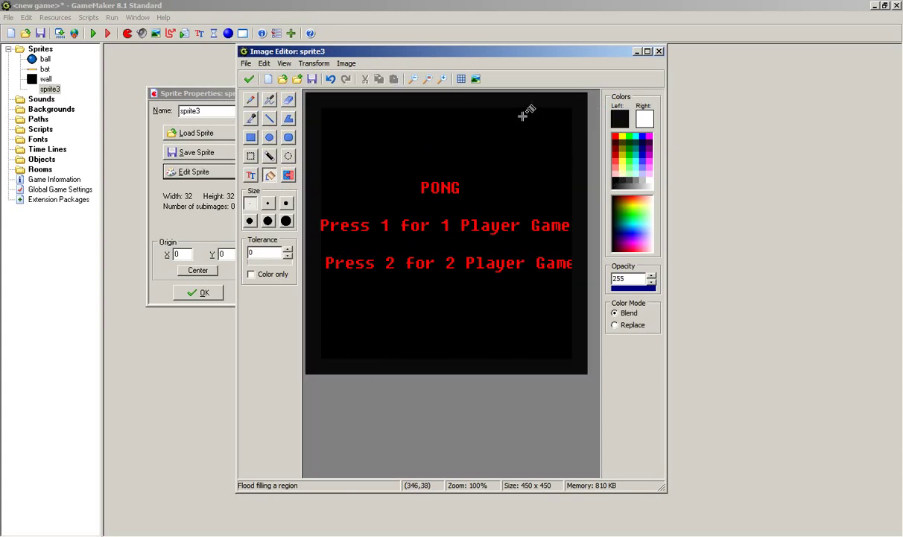
click(249, 79)
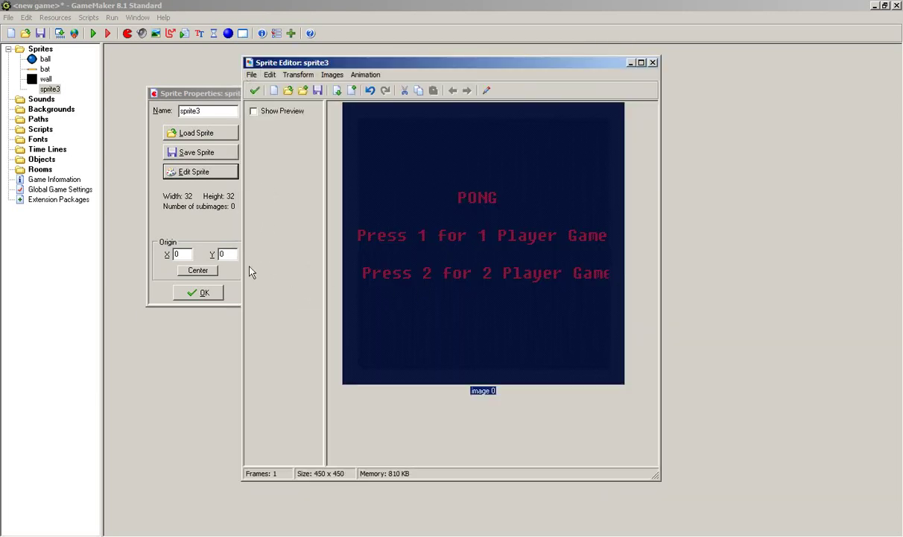
click(254, 91)
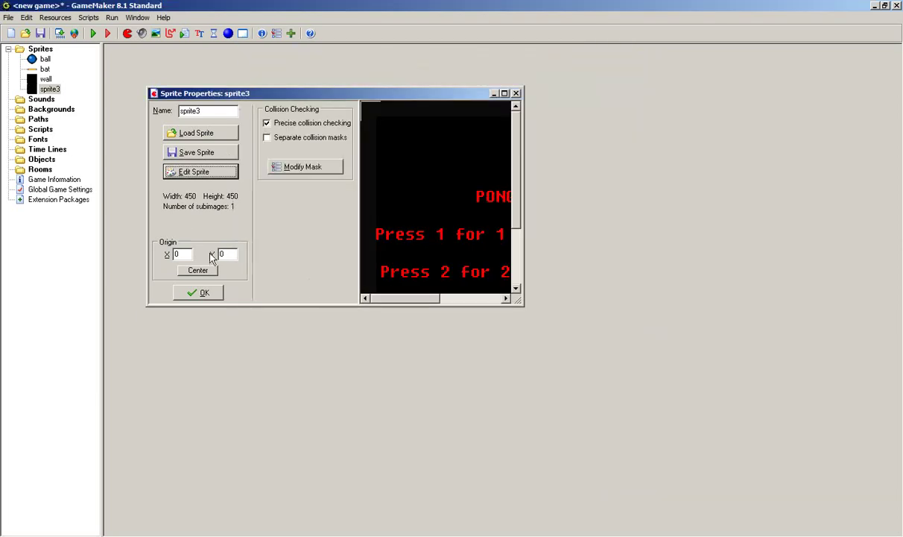
- Name the sprite title, accept its properties and move it to first place among the sprites
double_click(201, 108)
text(title)
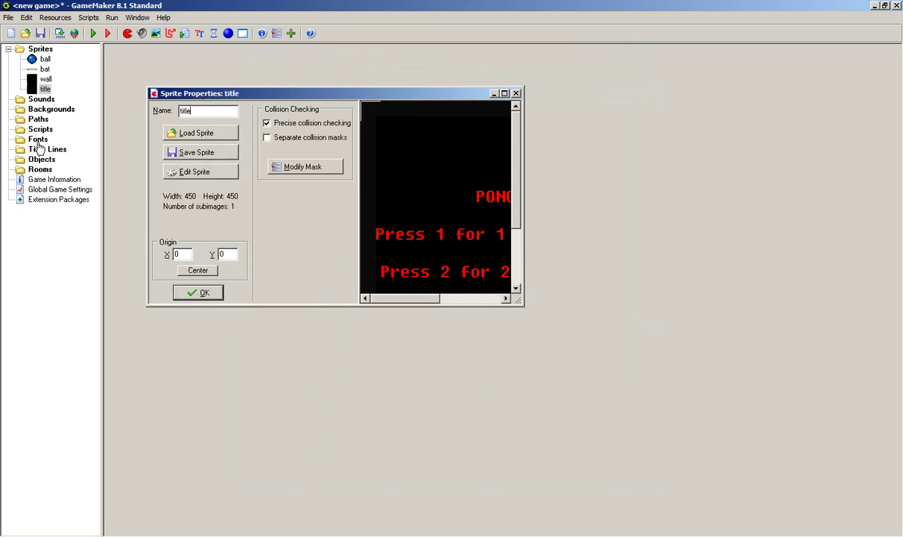
key(Return)
drag(43, 86, 46, 60)
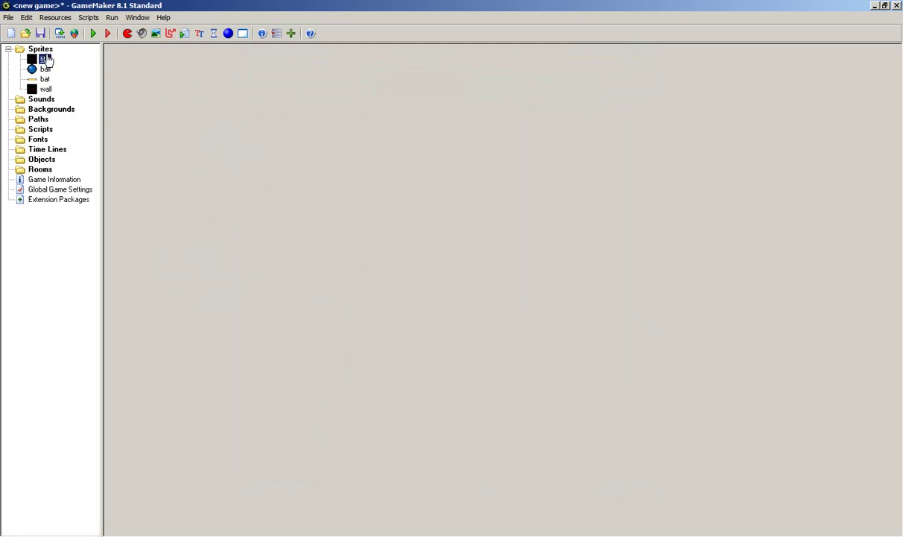
- Create a background filled with the sampled black, name it background and accept its properties
click(155, 34)
click(206, 184)
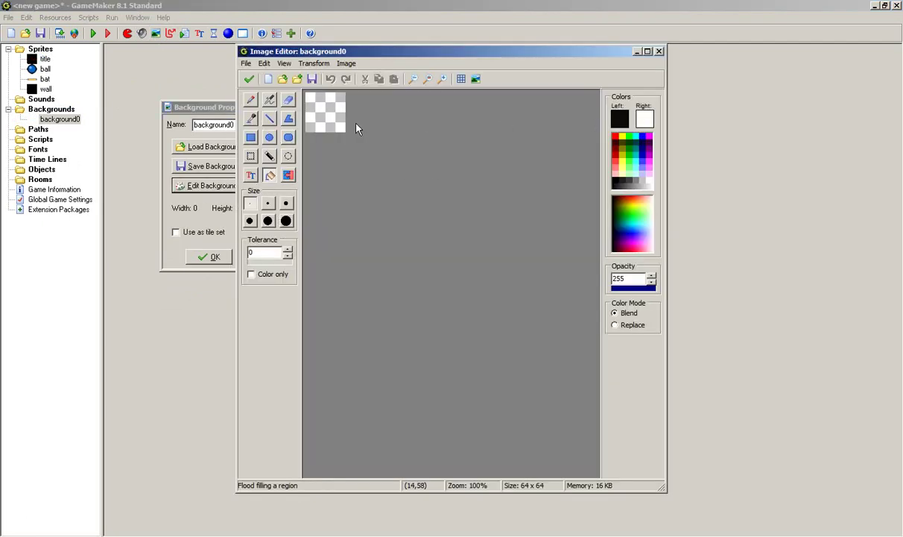
click(313, 104)
click(249, 79)
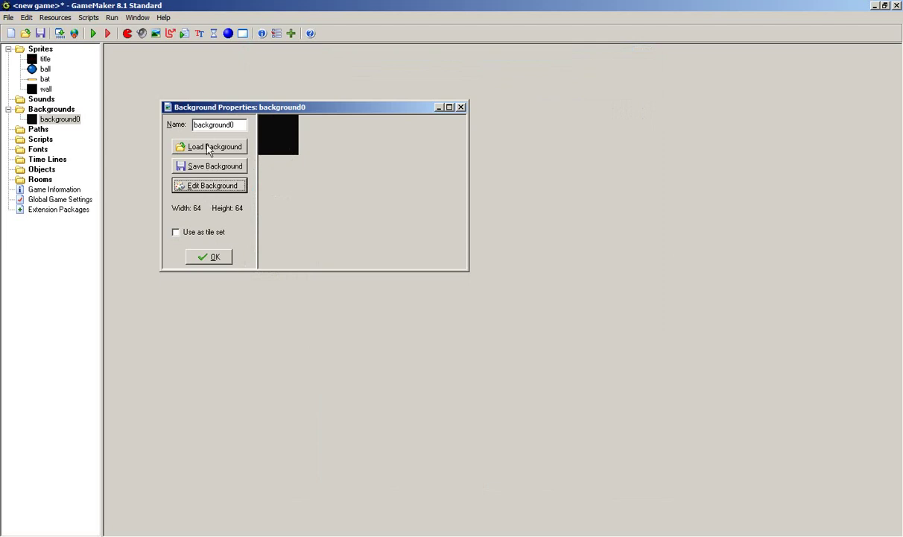
click(233, 125)
key(BackSpace)
click(209, 256)
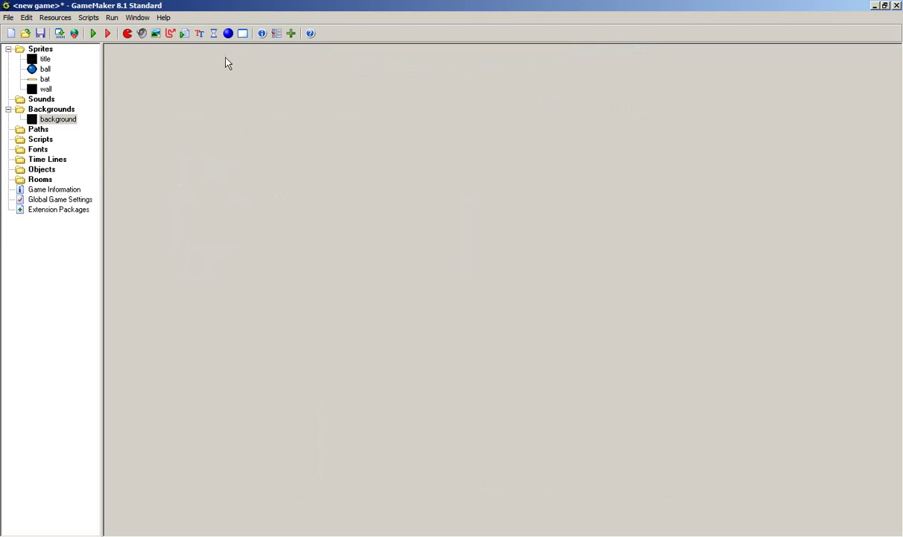
- Create an object named title and assign the title sprite to it
click(228, 34)
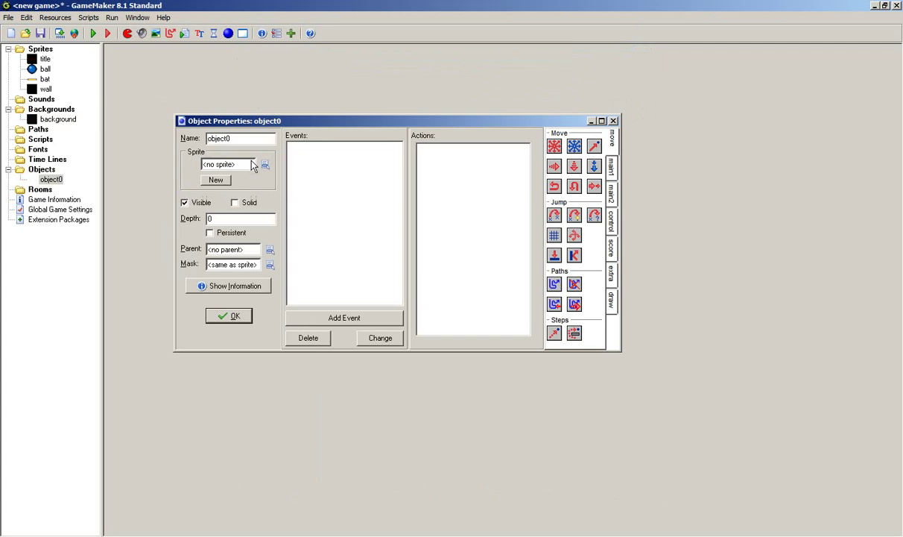
double_click(237, 138)
text(title)
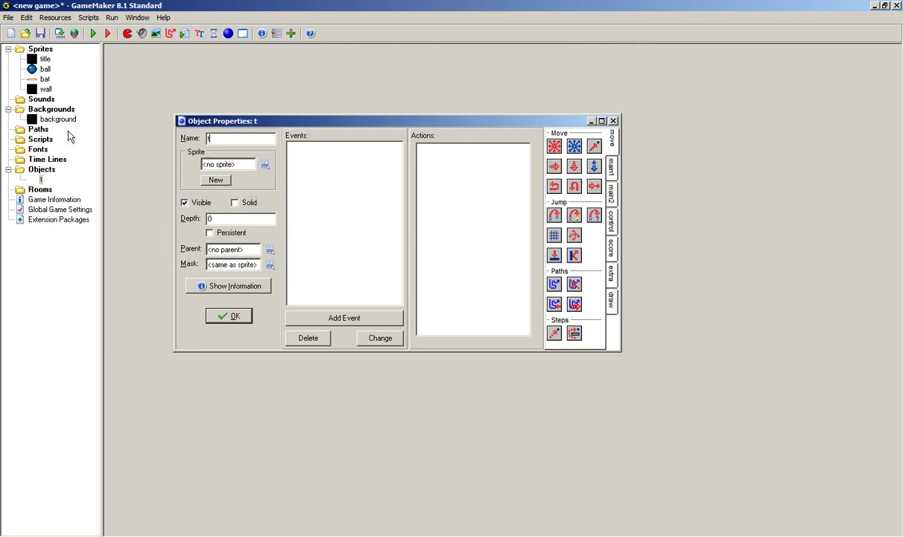
click(232, 316)
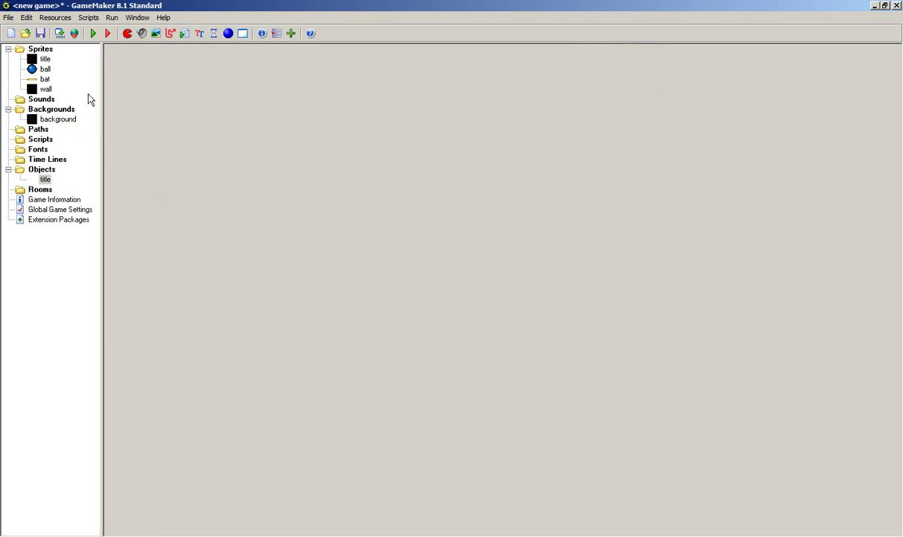
double_click(45, 179)
click(278, 179)
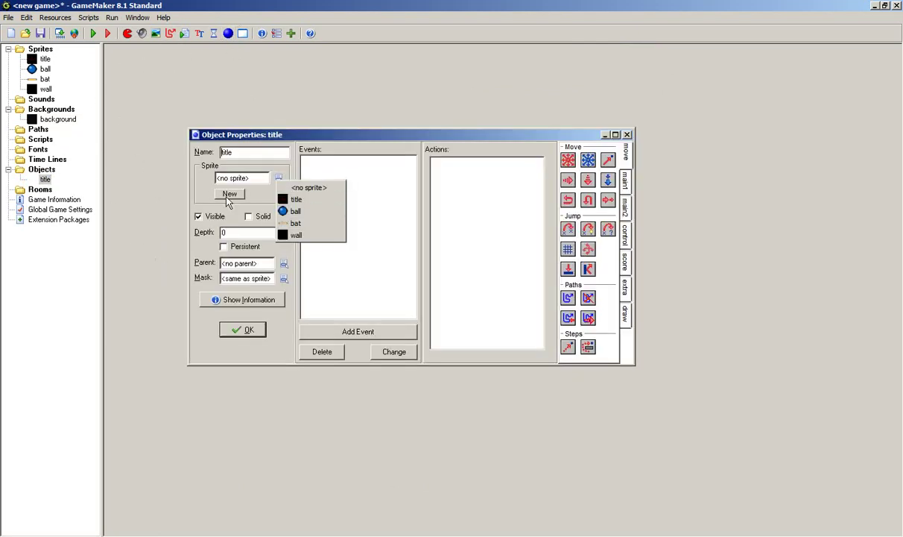
click(287, 199)
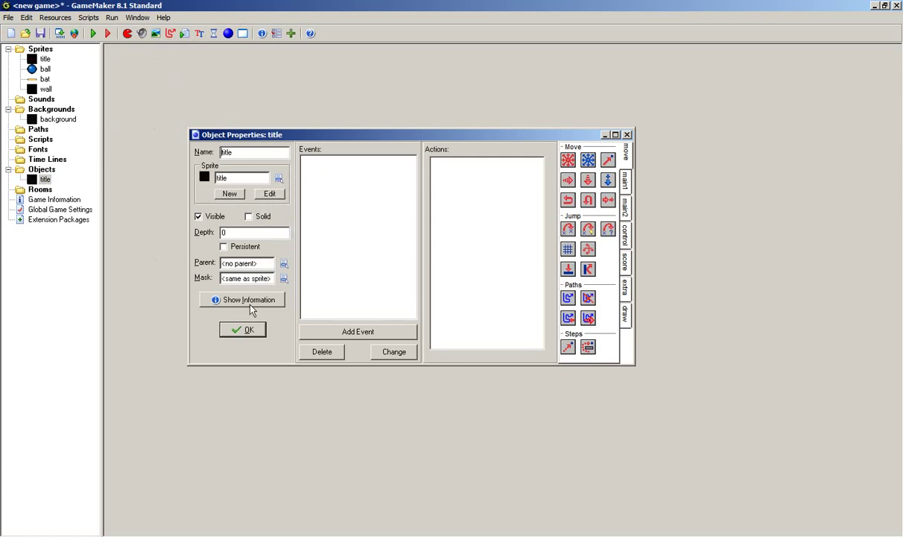
click(246, 330)
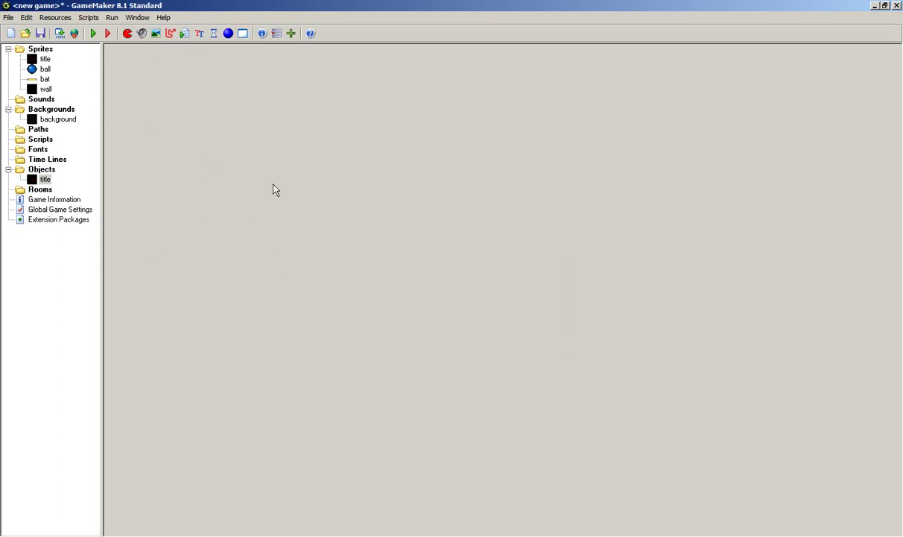
- Create a solid object named ball that uses the ball sprite
click(228, 33)
double_click(254, 165)
text(ball)
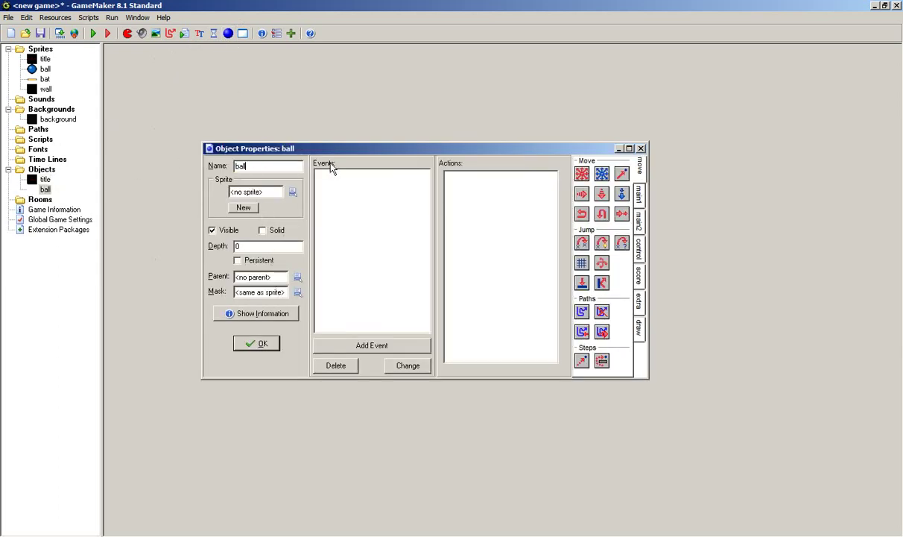
click(293, 192)
click(300, 207)
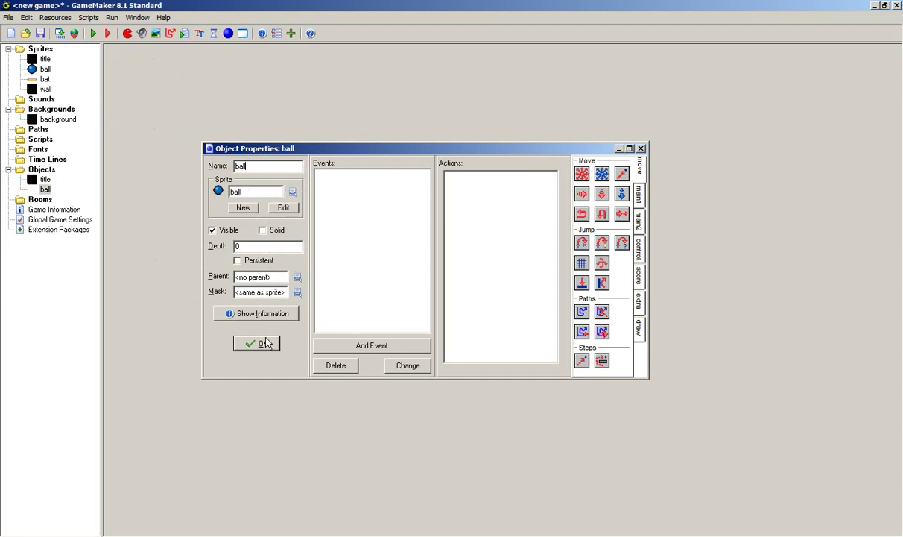
click(262, 229)
click(249, 344)
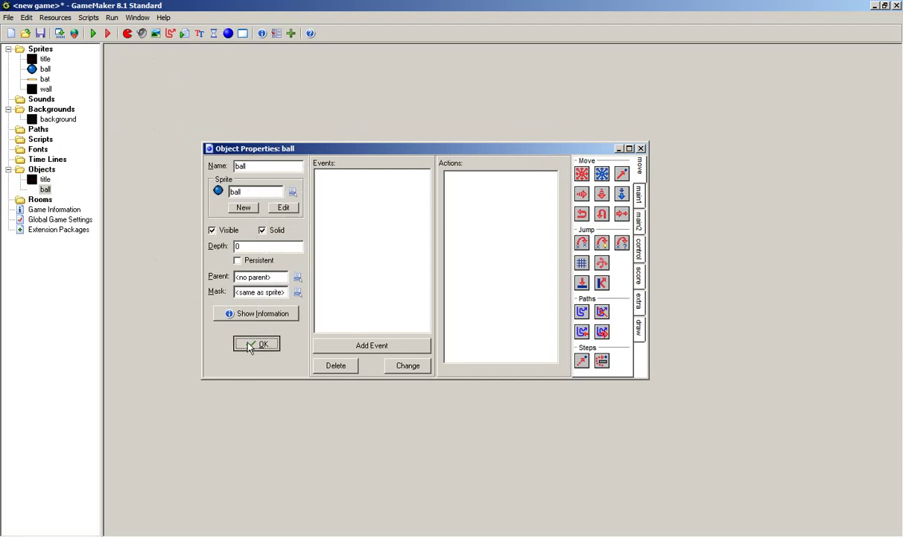
- Create a solid object named P1_Bat that uses the bat sprite
click(228, 34)
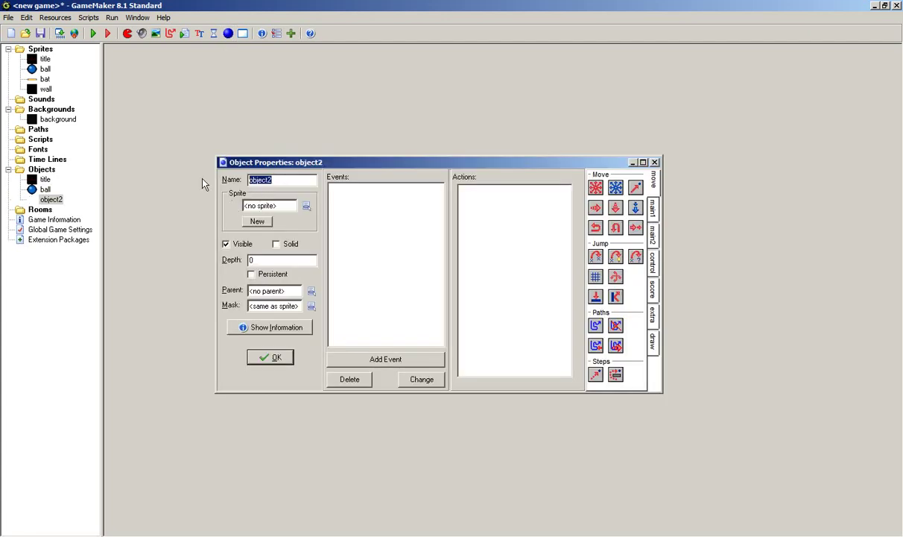
text(p)
key(BackSpace)
text(P1_Bat)
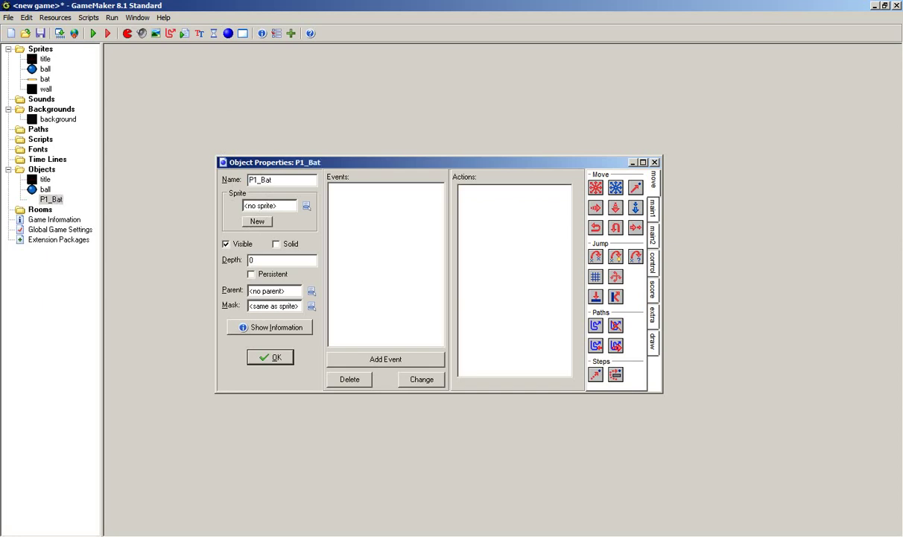
click(306, 206)
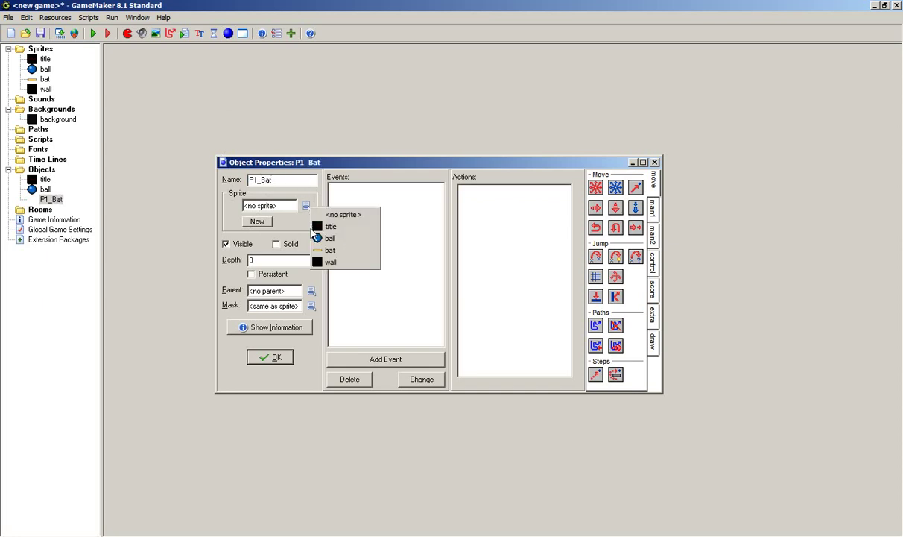
click(336, 249)
click(286, 249)
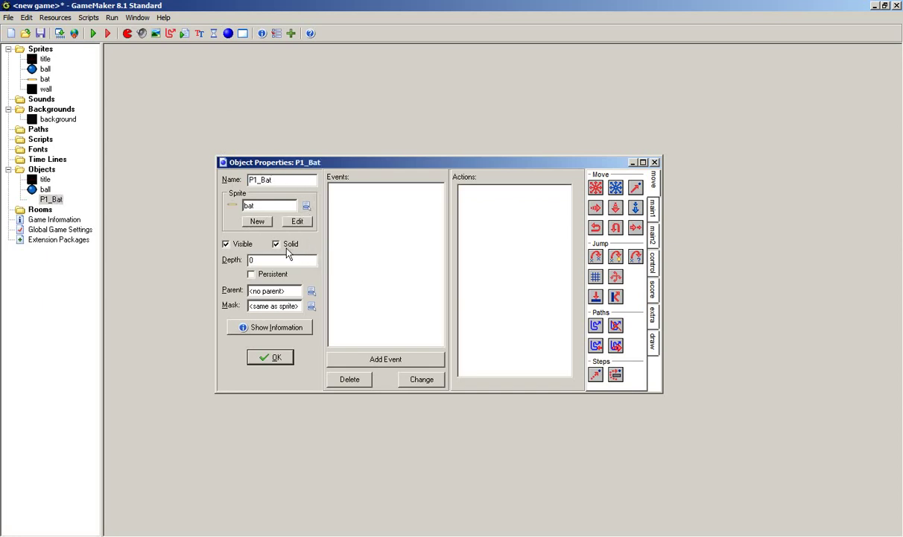
click(272, 357)
- Add two new objects and make the second one a solid object named cpu_bat with the bat sprite
click(228, 34)
click(229, 33)
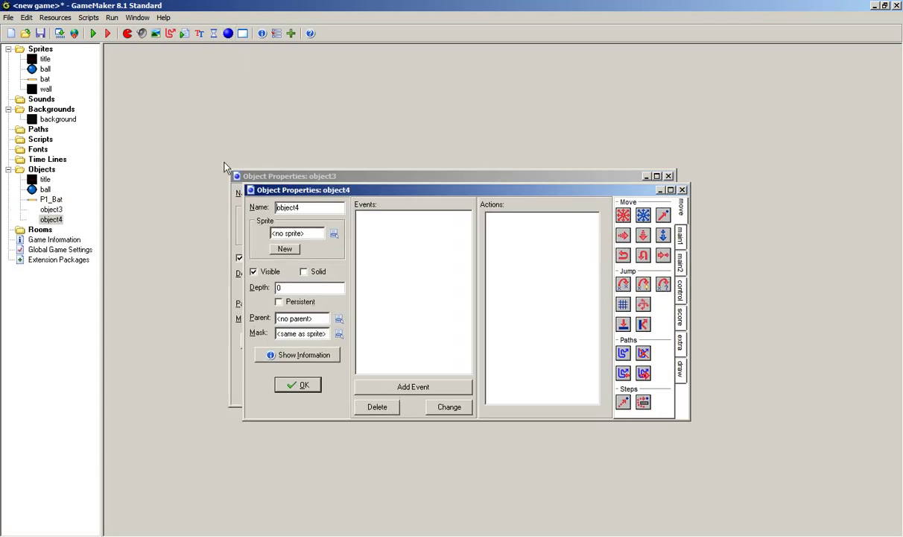
text(C)
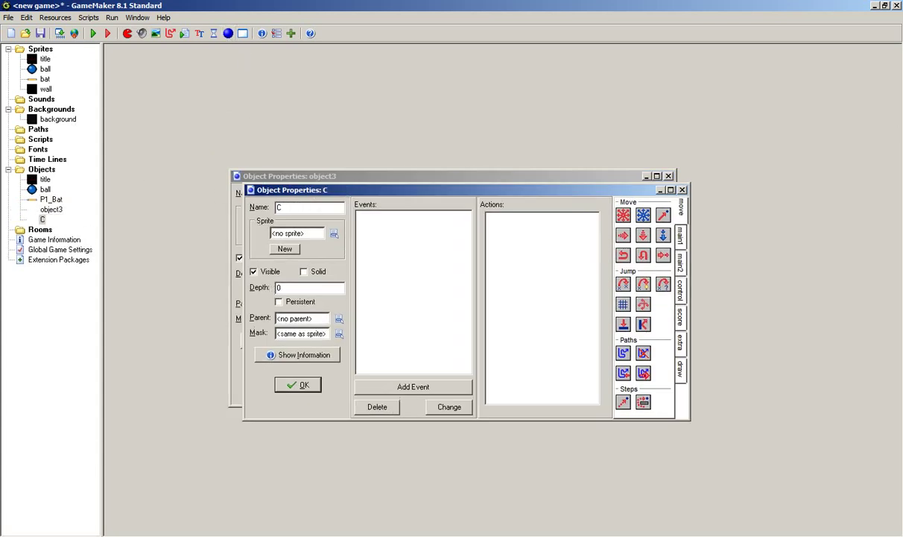
text(PU_bat)
key(BackSpace)
key(BackSpace)
key(BackSpace)
key(BackSpace)
key(BackSpace)
key(BackSpace)
key(BackSpace)
text(cpu_bat)
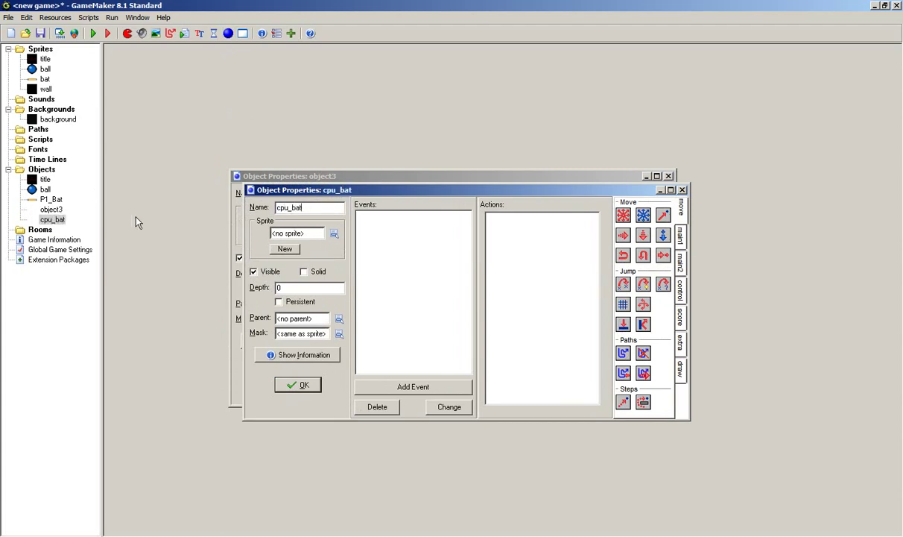
click(304, 272)
click(334, 233)
click(350, 278)
click(298, 385)
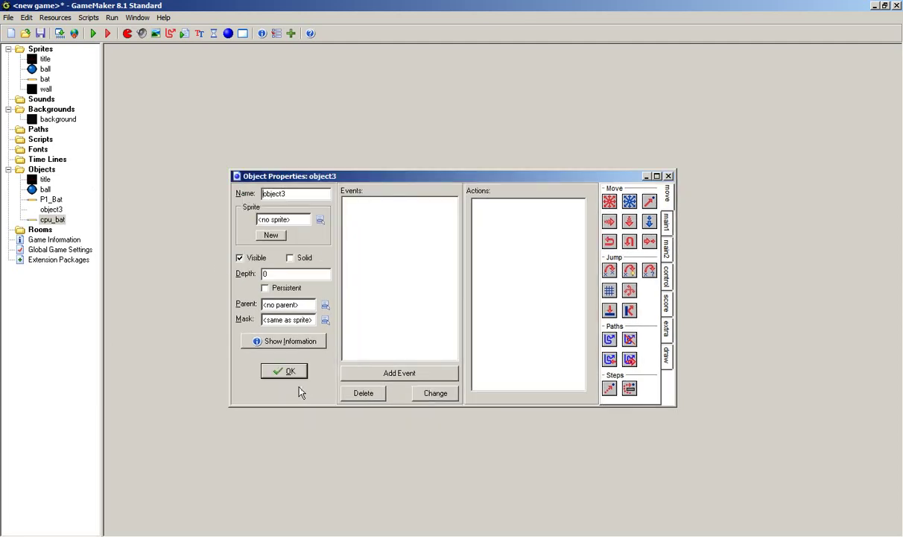
- Name the other new object p2_bat, assign the bat sprite and make it solid
double_click(292, 196)
text(p2_bat)
click(320, 220)
click(343, 262)
click(290, 258)
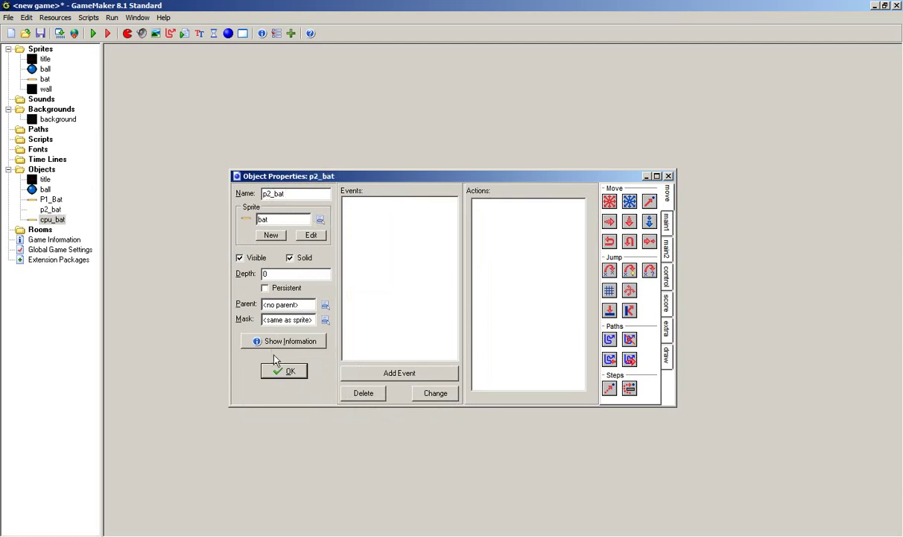
click(282, 370)
- Rename the P1_Bat object to p1_Bat
right_click(50, 199)
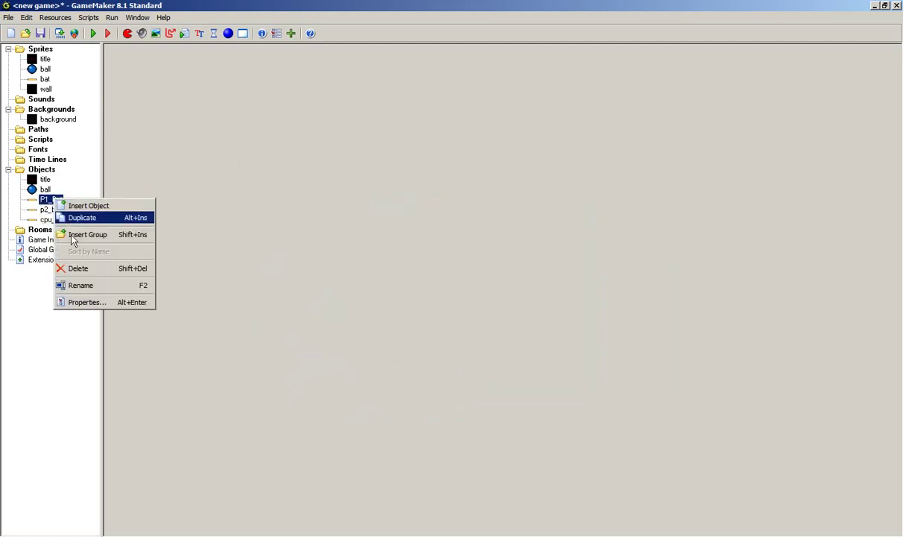
click(81, 285)
text(P1_Bat)
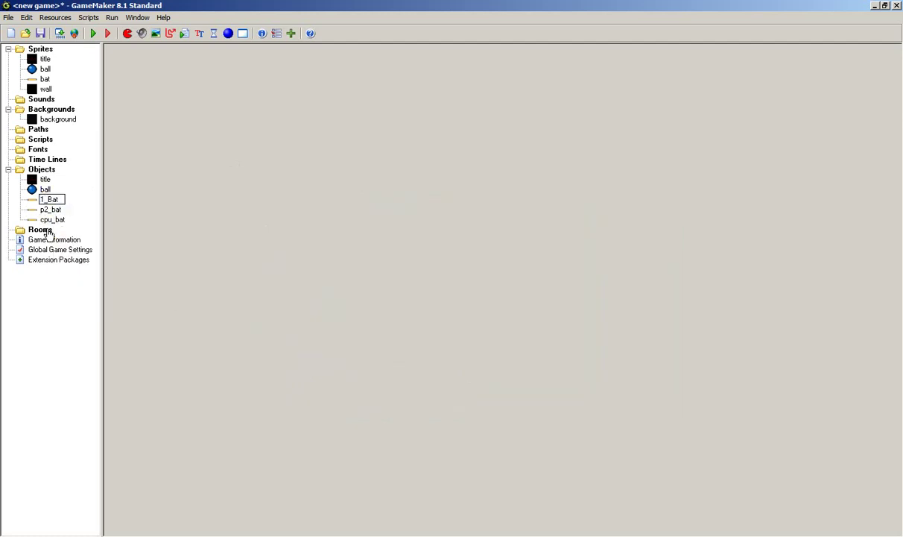
key(Return)
- Create a solid object named wall that uses the wall sprite
click(228, 34)
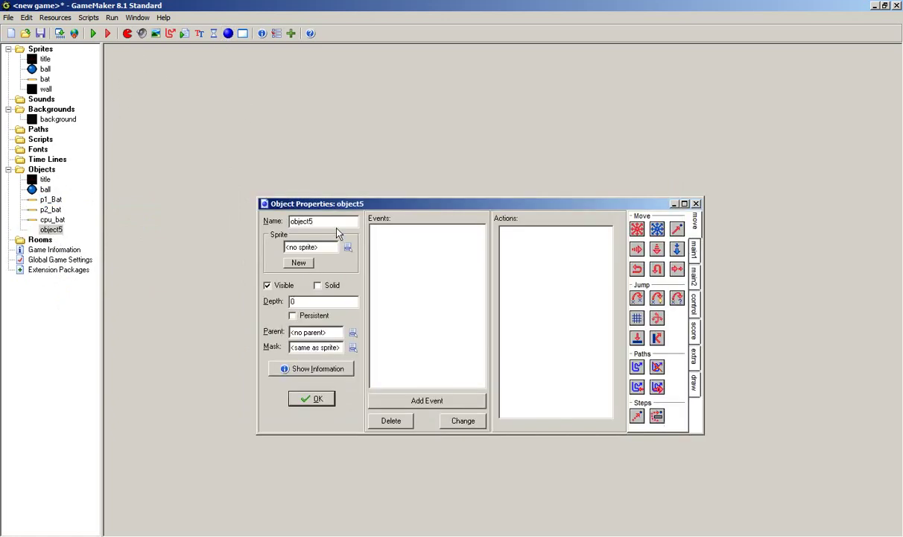
double_click(331, 221)
text(wall)
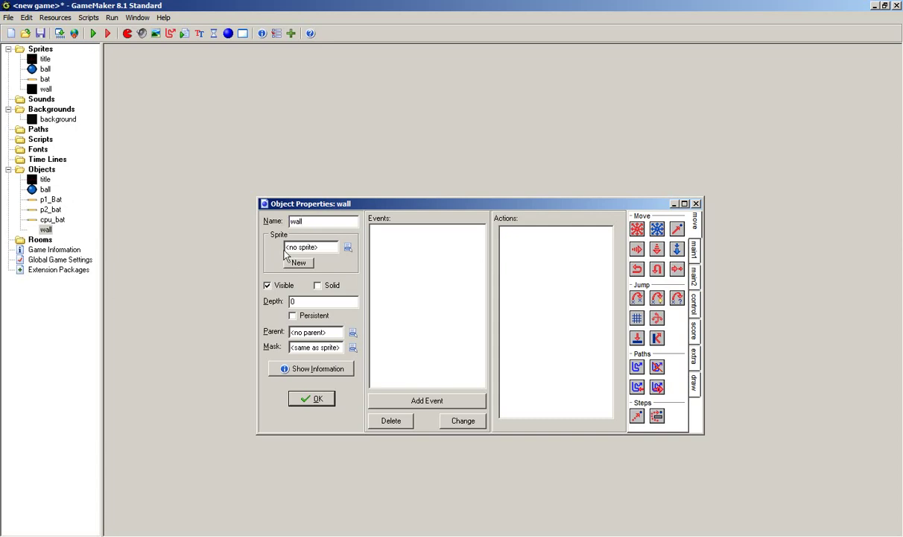
click(348, 247)
click(363, 301)
click(318, 284)
click(315, 398)
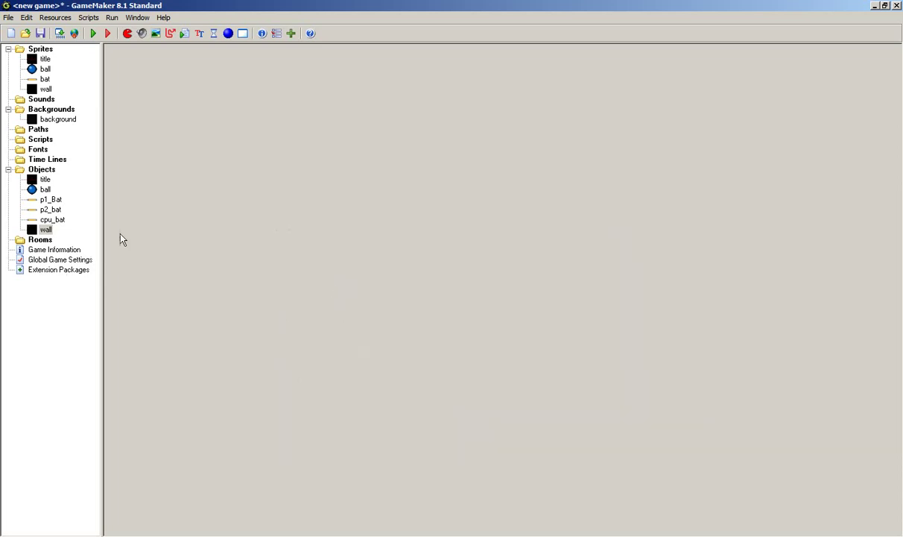
- Rename the p1_Bat object to p1_bat so its name is all lowercase
click(47, 200)
right_click(47, 201)
click(75, 284)
click(54, 200)
key(BackSpace)
text(b)
key(Return)
- Create an object named controller, assign the ball sprite to it and accept its properties
click(228, 34)
double_click(160, 69)
text(controller)
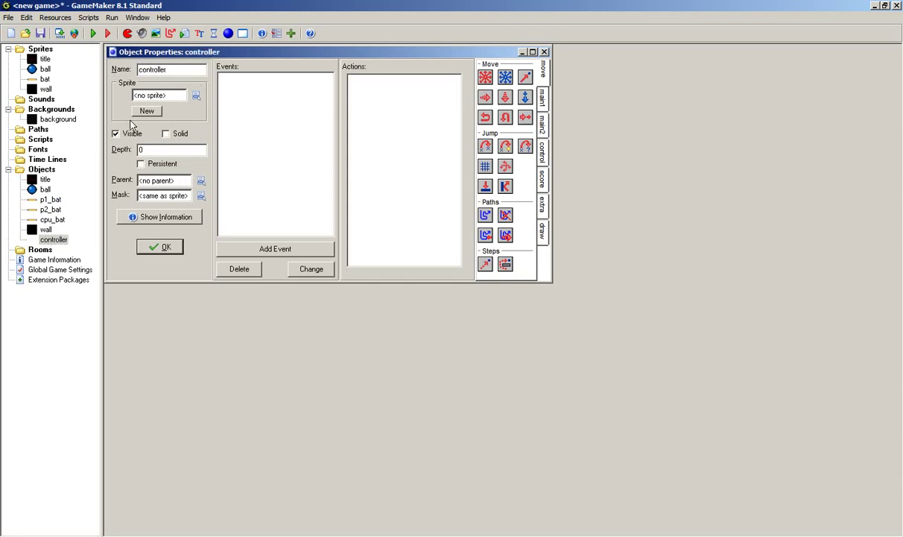
click(196, 96)
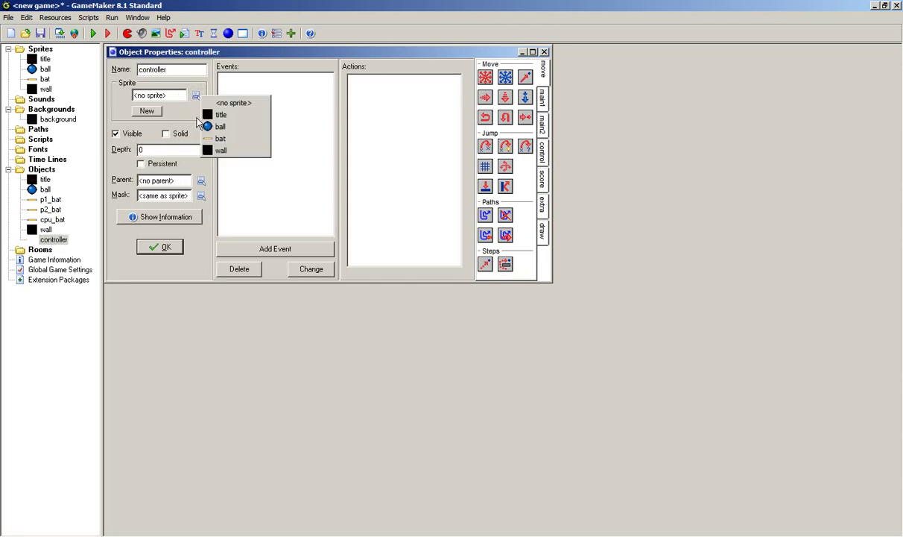
click(227, 123)
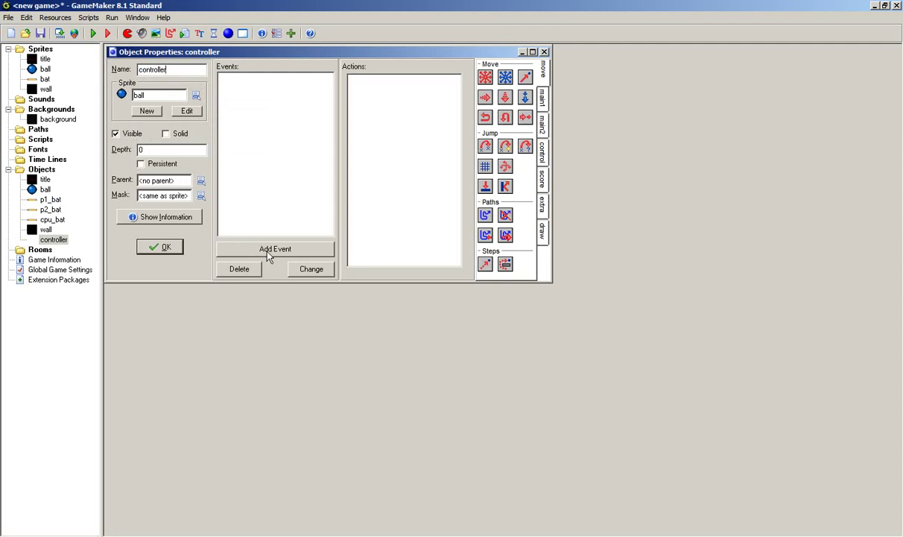
click(255, 195)
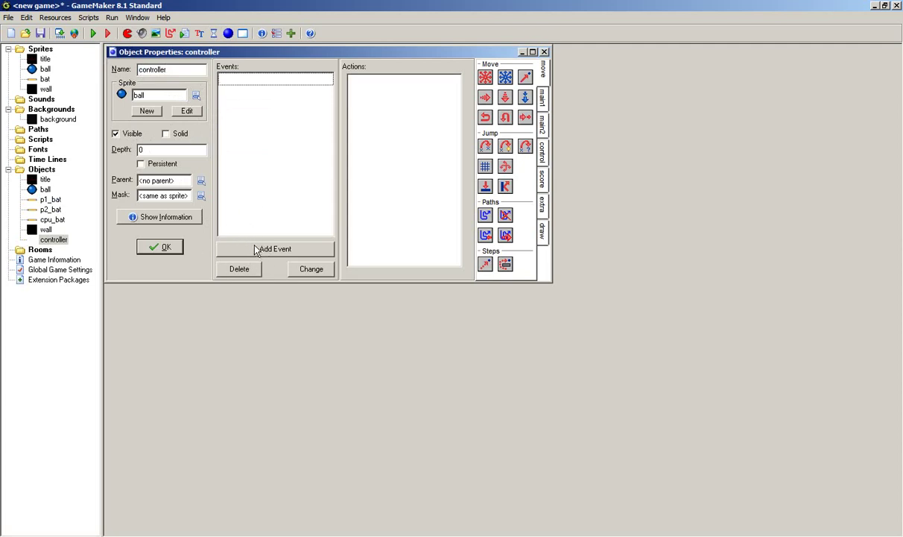
click(161, 246)
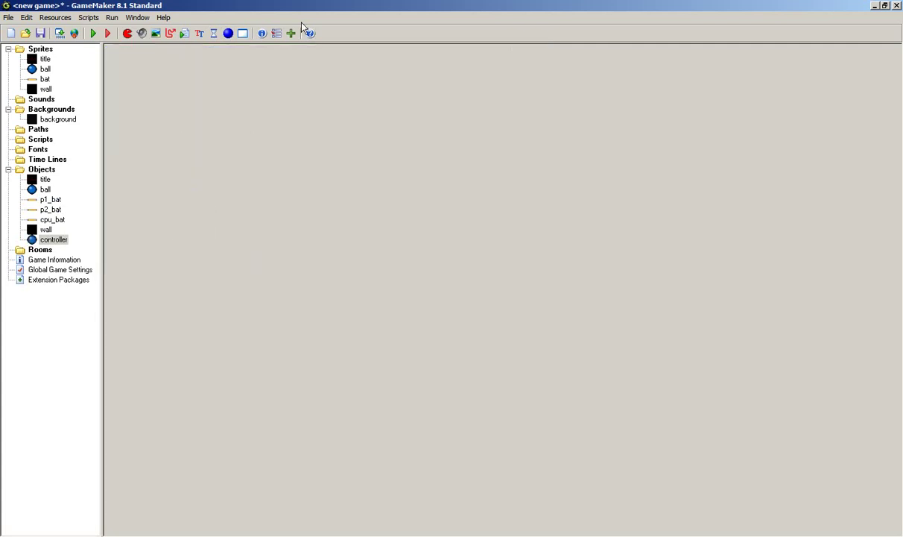
- Create two new rooms and accept each with its default properties
click(242, 33)
click(127, 79)
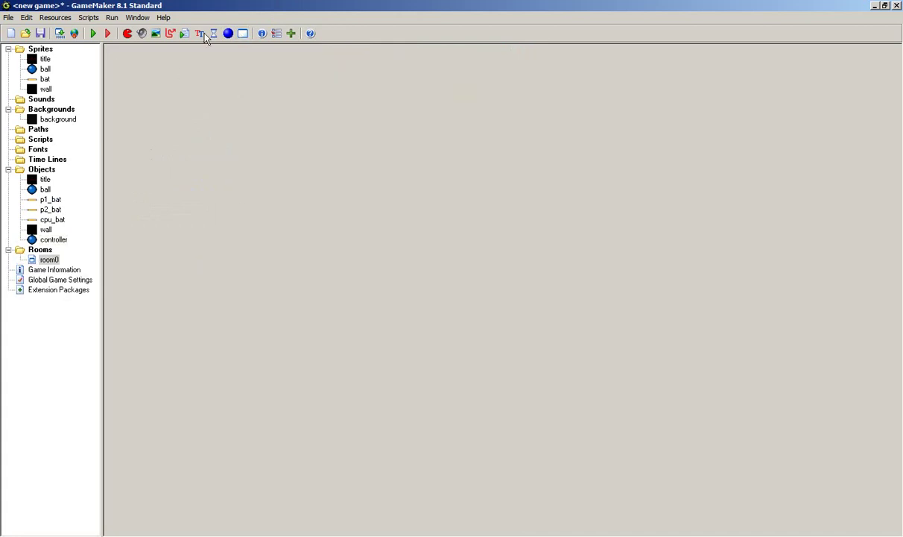
click(242, 33)
click(141, 93)
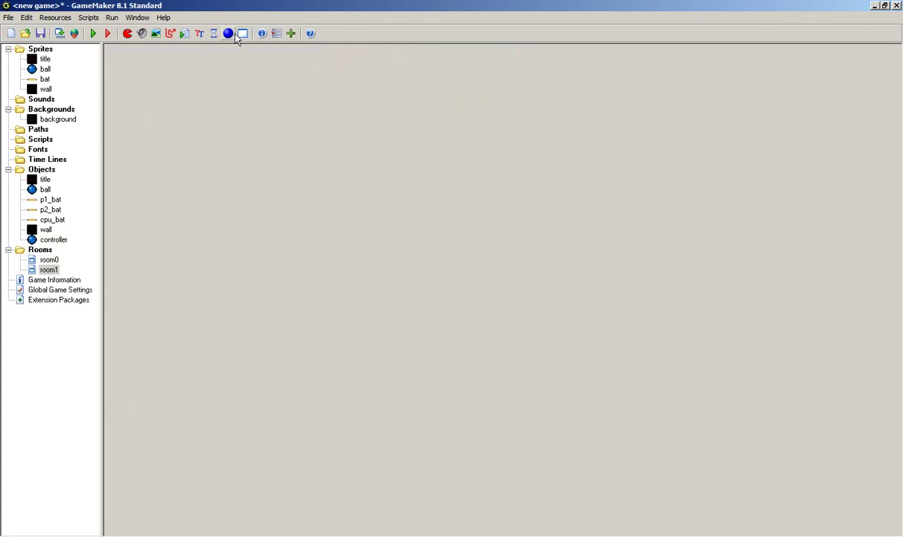
click(242, 33)
click(155, 107)
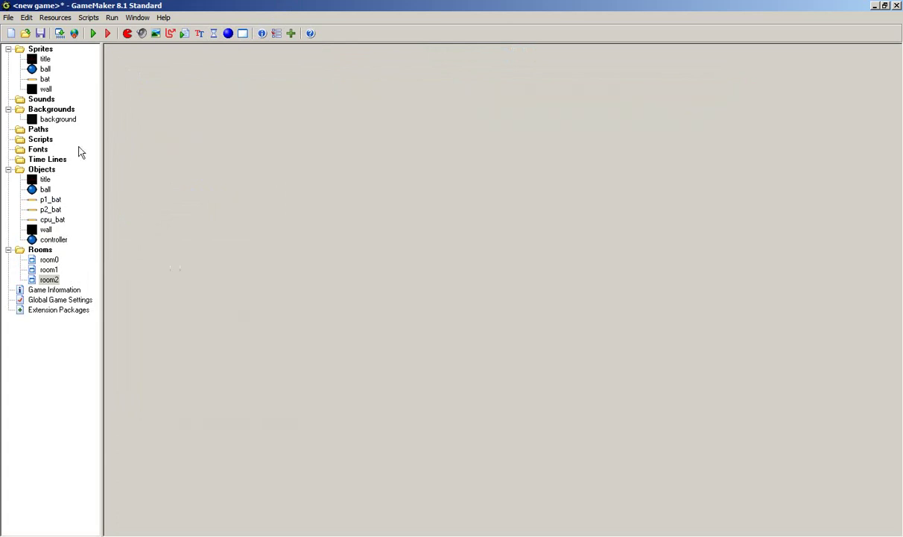
right_click(41, 279)
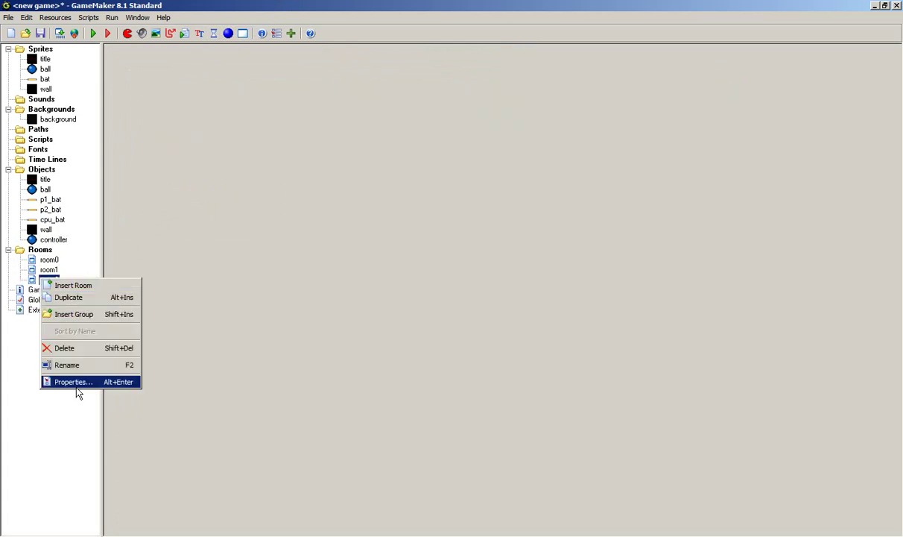
click(65, 349)
click(427, 288)
- Rename the first room, room0, to title
click(49, 260)
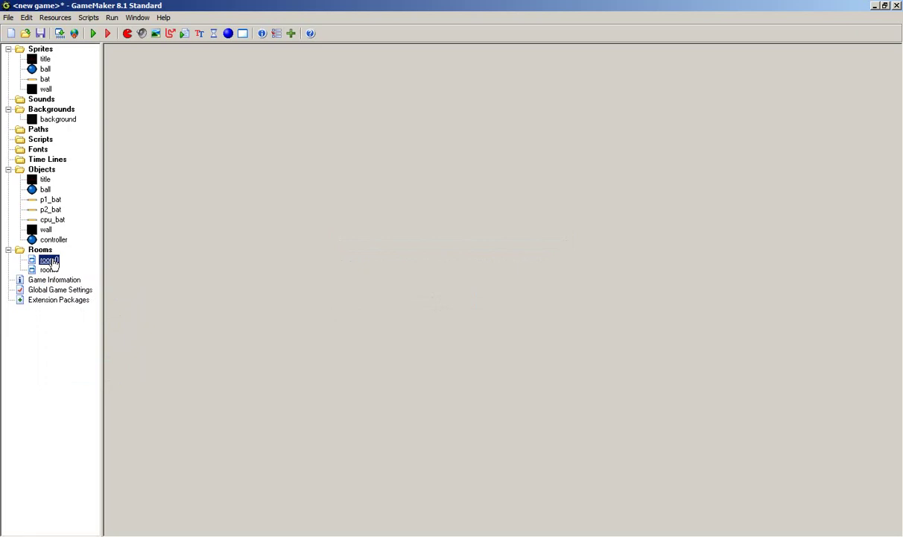
right_click(49, 262)
click(95, 345)
text(title)
key(Return)
- Rename the second room, room1, to p1_game
right_click(46, 272)
click(70, 354)
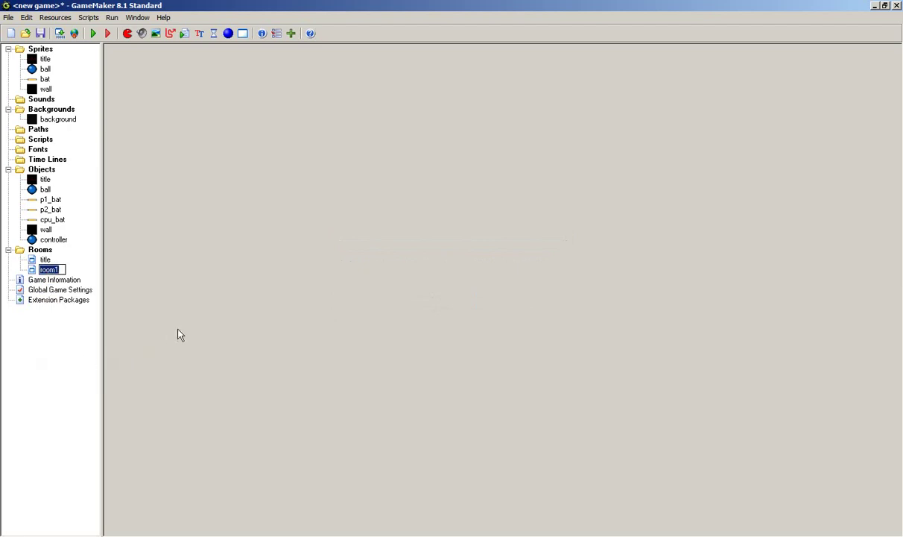
text(p1_game)
key(BackSpace)
key(BackSpace)
key(BackSpace)
text(ame)
key(Return)
- Open the title room in a maximized editor and assign the background image to Background 0
double_click(44, 259)
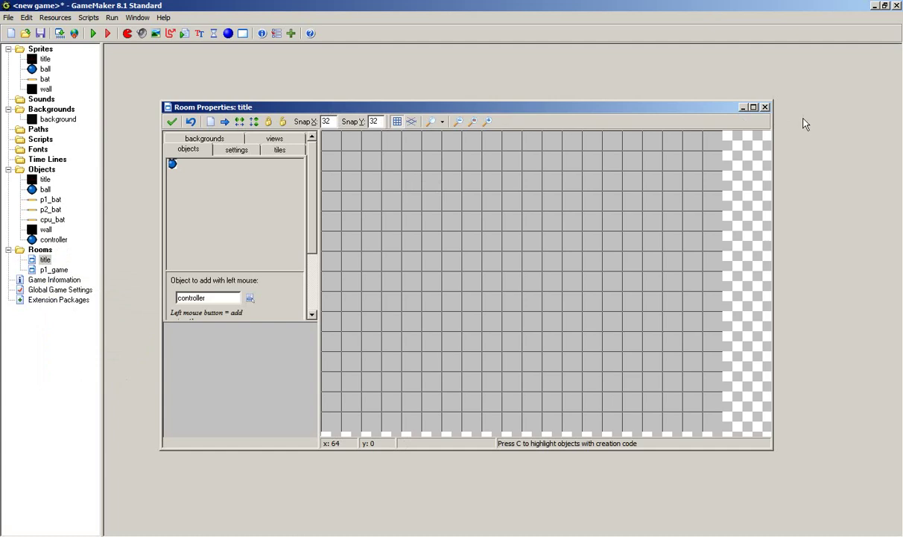
click(753, 106)
click(151, 66)
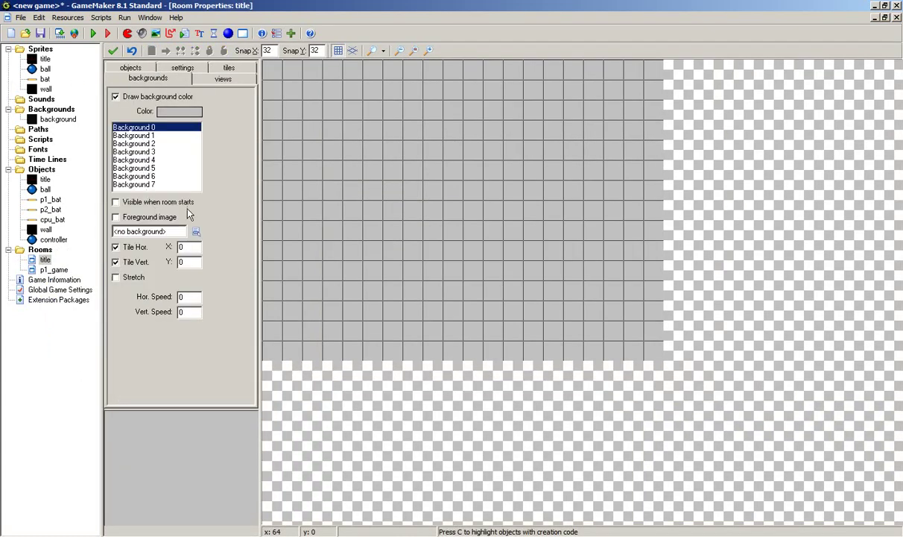
click(197, 233)
click(239, 246)
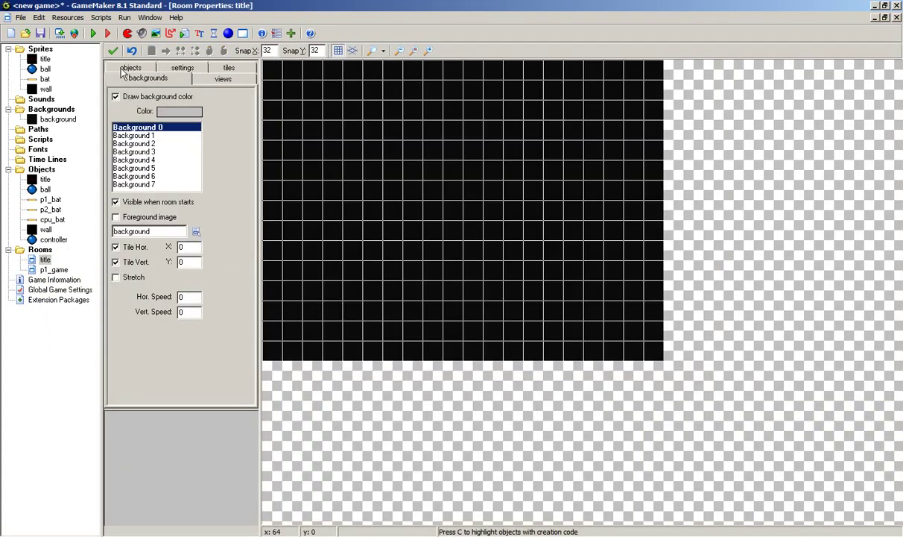
- Set the title room's speed to 60
click(181, 69)
double_click(155, 176)
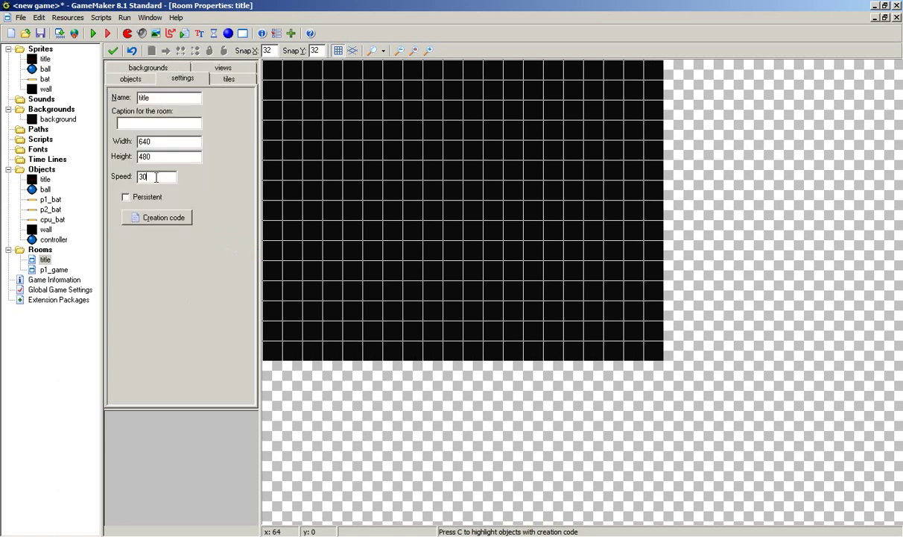
text(60)
- Place one controller object near the bottom centre of the title room
click(125, 79)
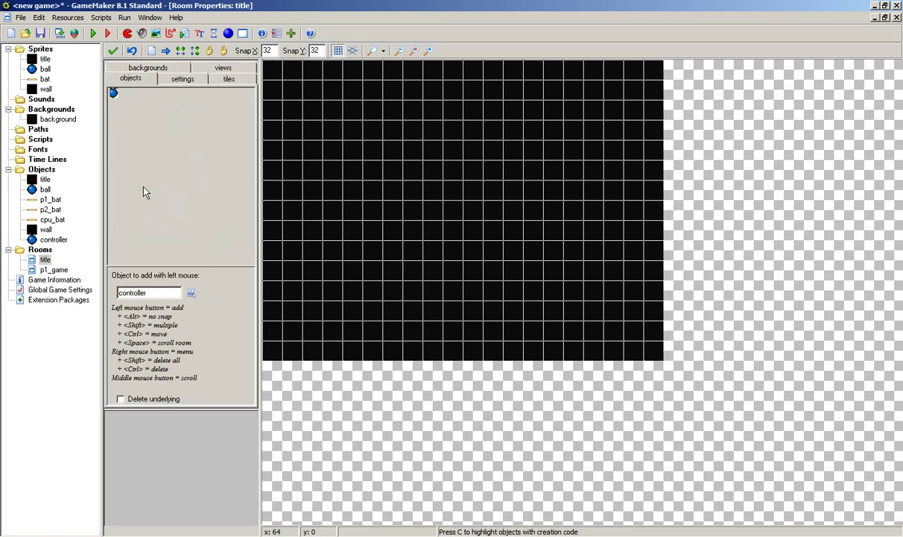
click(467, 340)
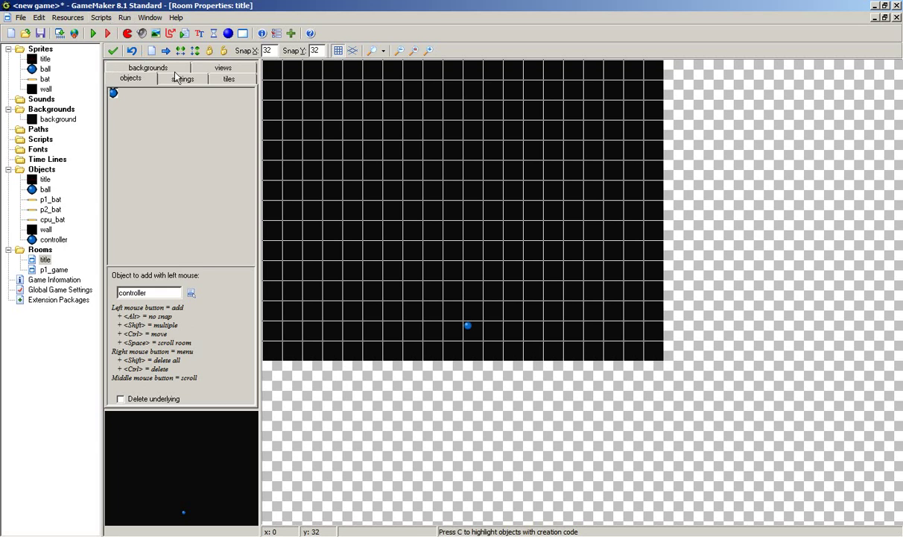
click(149, 68)
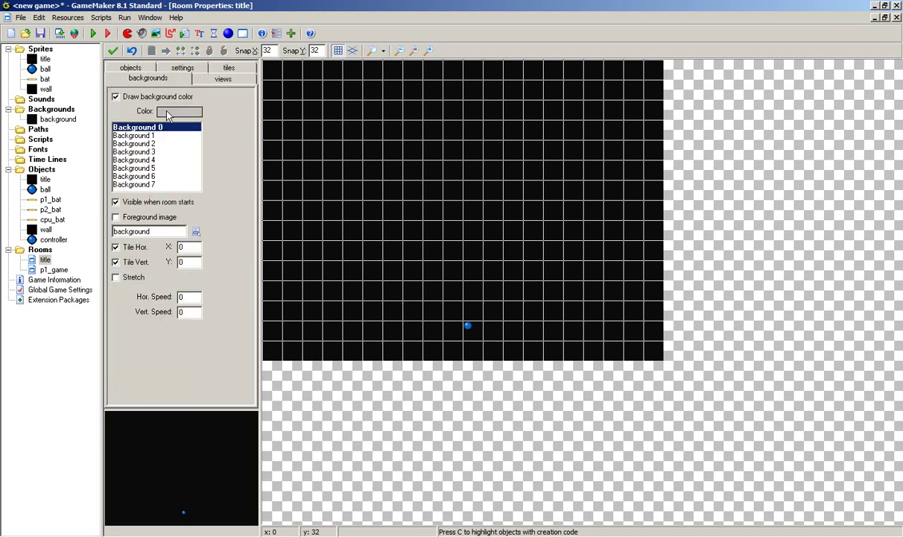
click(133, 68)
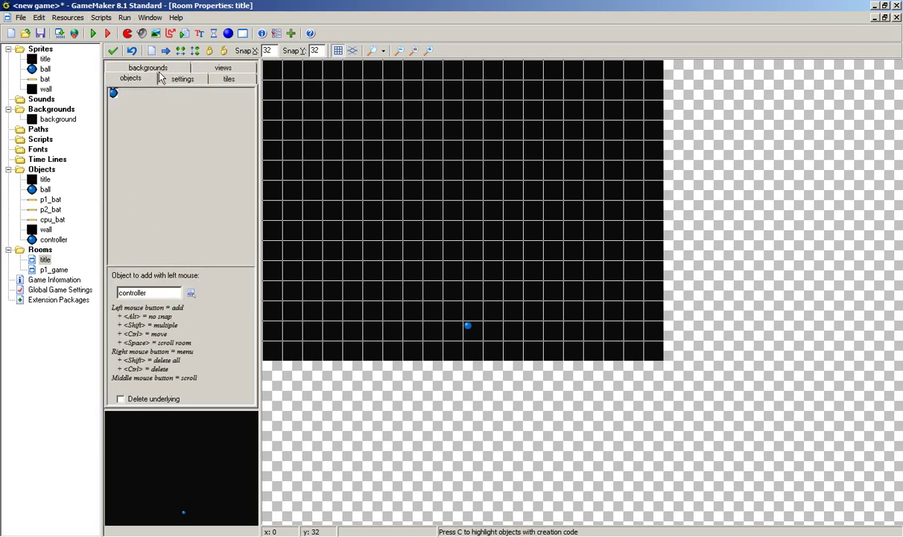
- Place the title object in the title room and move it so it is horizontally centred against the room's top edge
click(191, 293)
click(208, 300)
click(418, 187)
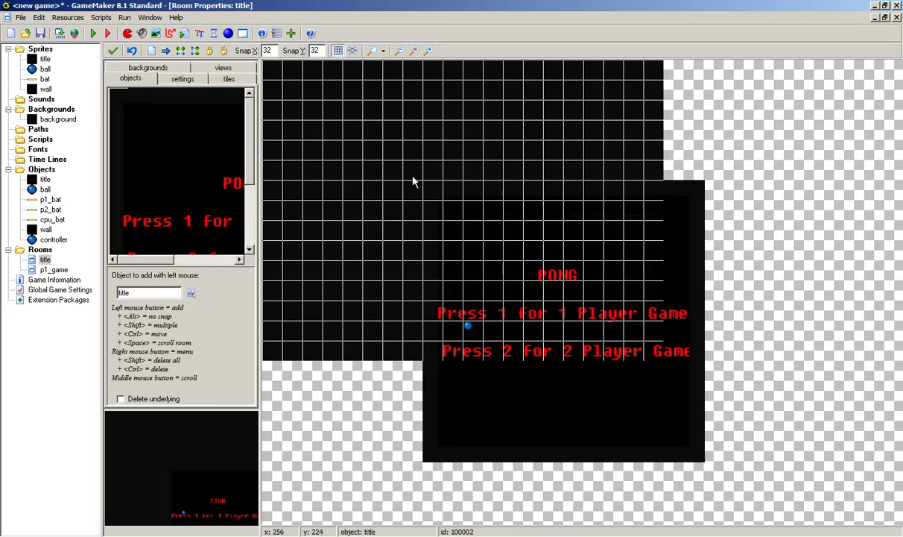
drag(311, 58, 332, 46)
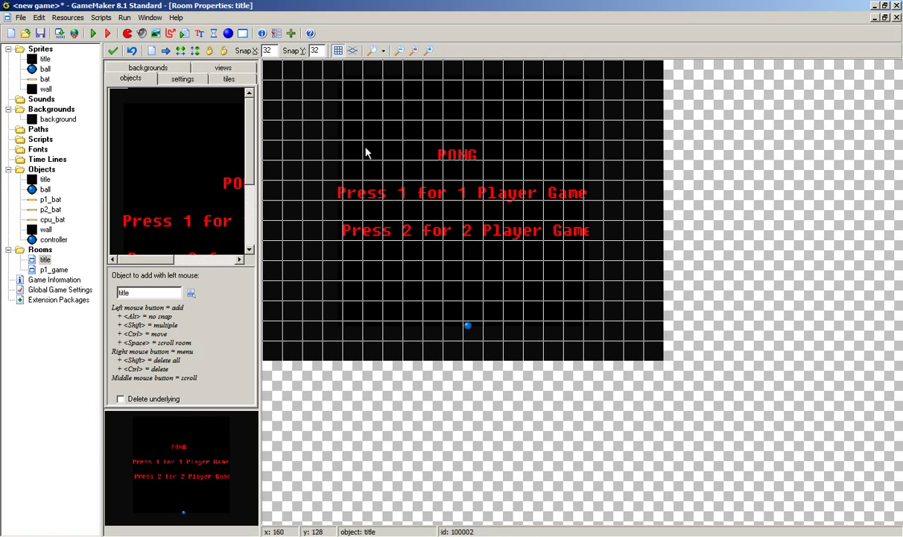
- Save and close the title room, review the controller object's properties, and move it directly below title in the Objects list
click(113, 52)
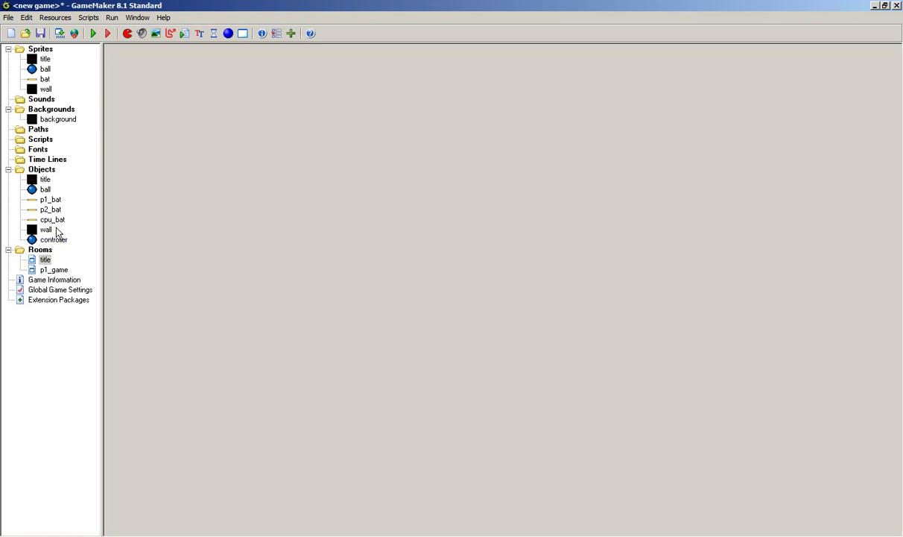
click(45, 241)
double_click(45, 241)
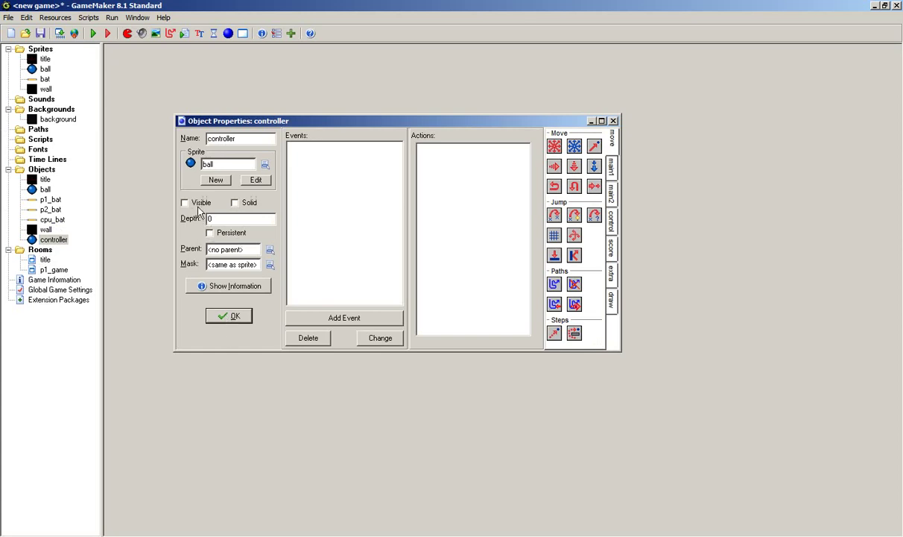
click(220, 316)
drag(57, 246, 45, 181)
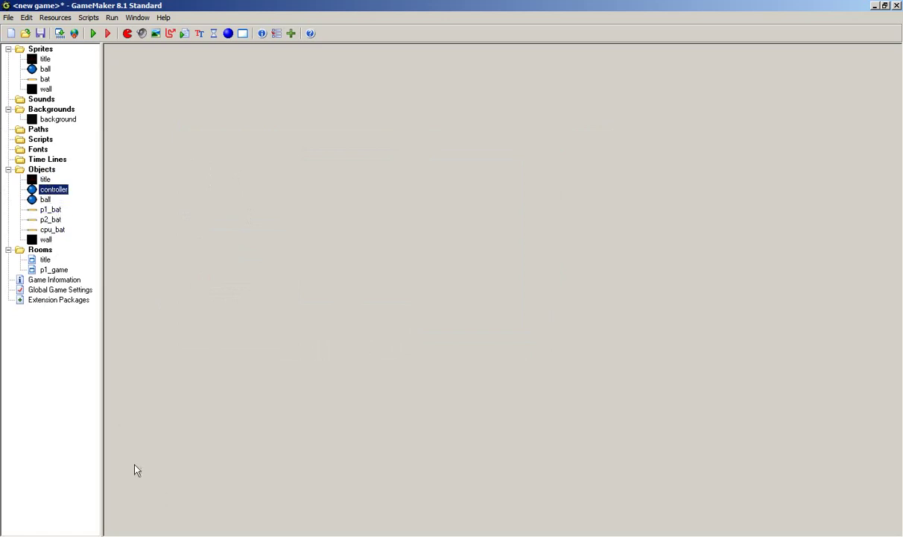
double_click(54, 269)
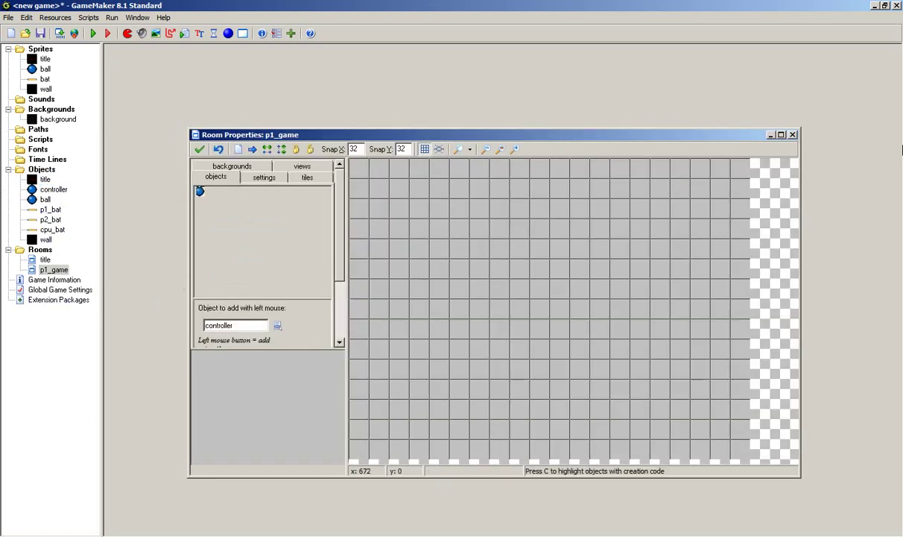
click(780, 135)
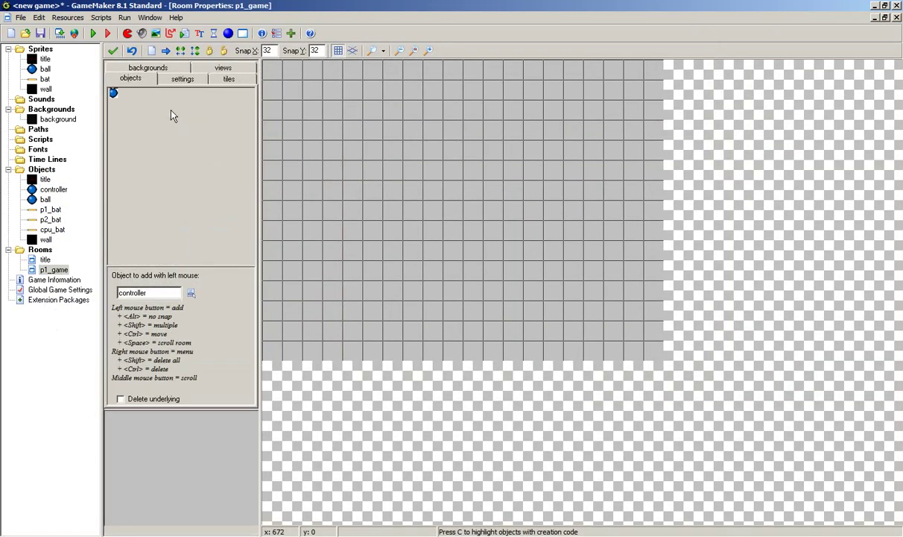
click(192, 297)
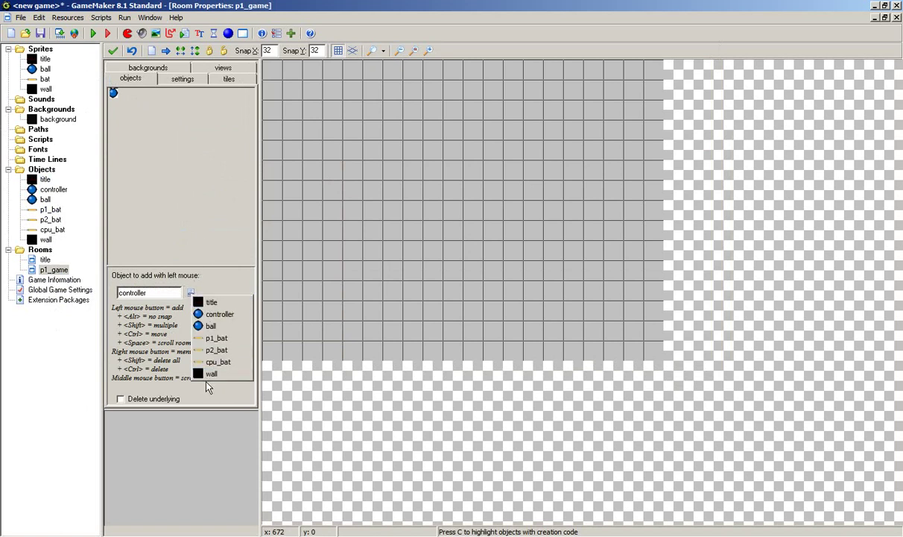
click(196, 361)
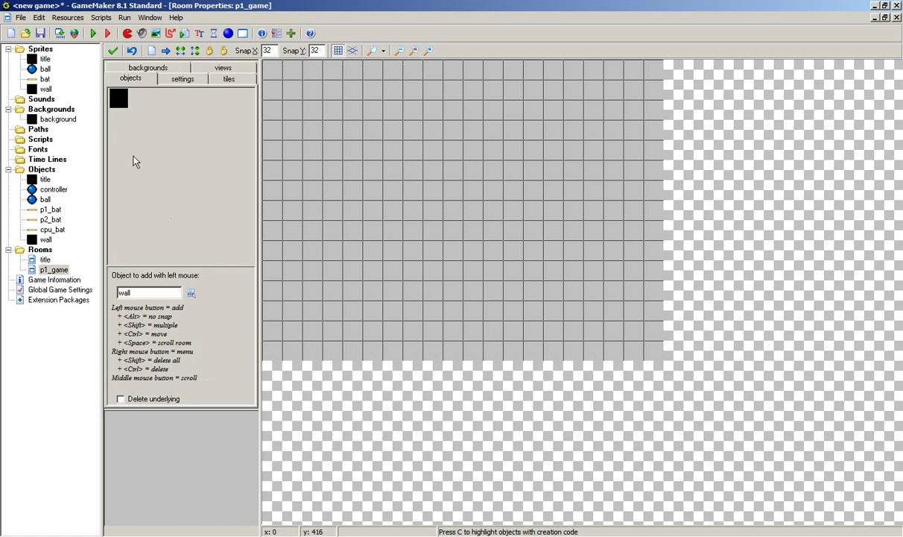
click(113, 50)
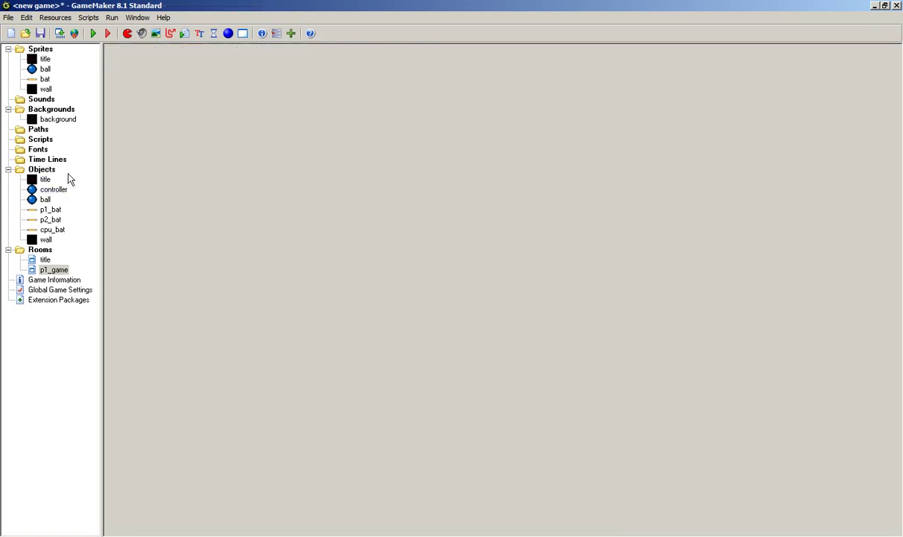
- Create a solid object named score_zone that uses the wall sprite
click(227, 35)
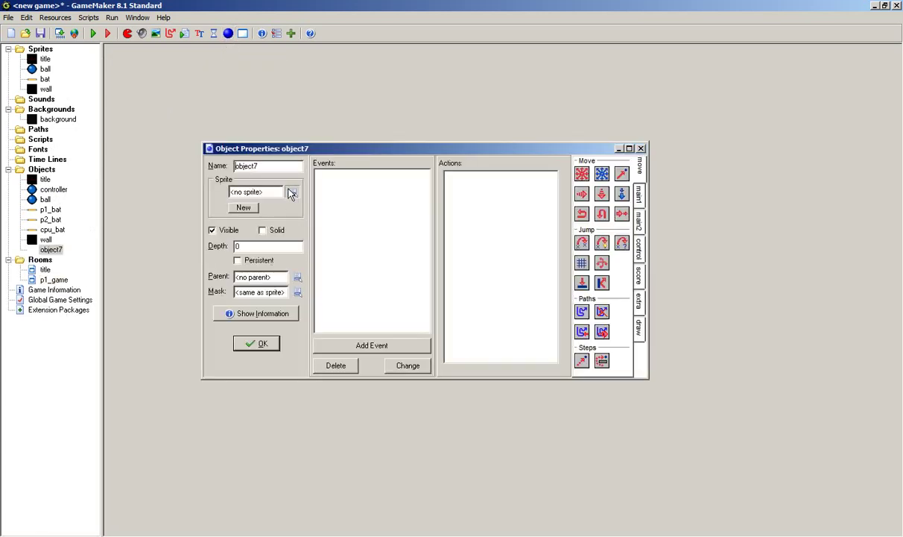
click(292, 193)
click(305, 243)
drag(257, 165, 157, 168)
text(socre)
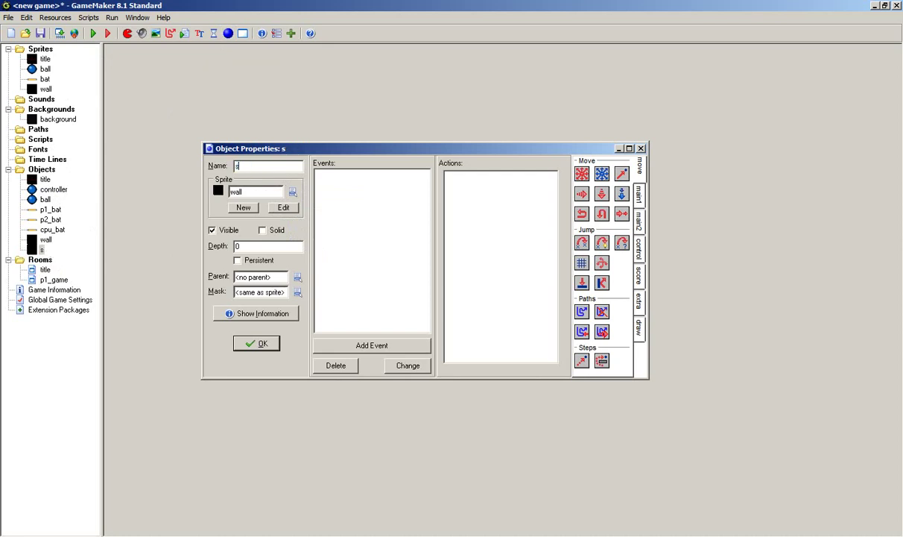
key(BackSpace)
key(BackSpace)
key(BackSpace)
text(score)
key(BackSpace)
text(e_zone)
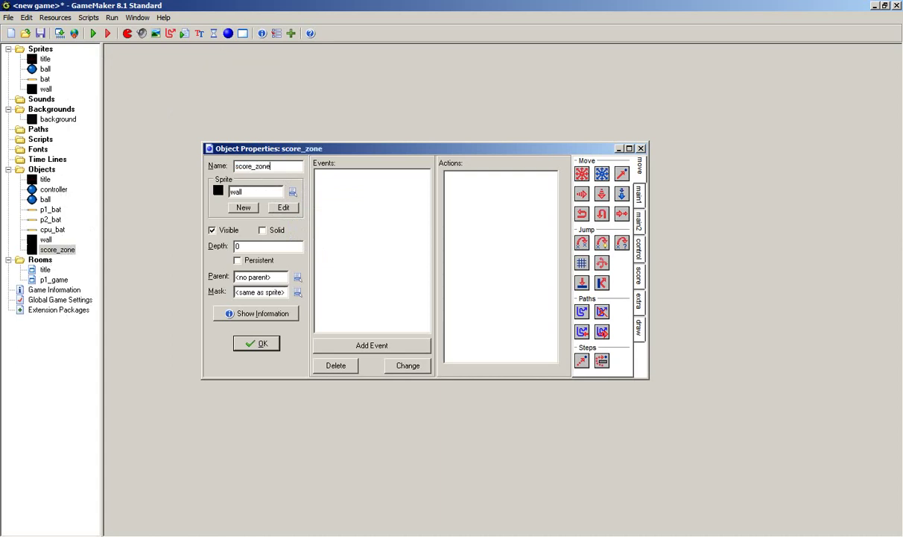
click(262, 230)
click(258, 344)
- Fill the entire bottom grid row of the p1_game room with score_zone objects
double_click(54, 280)
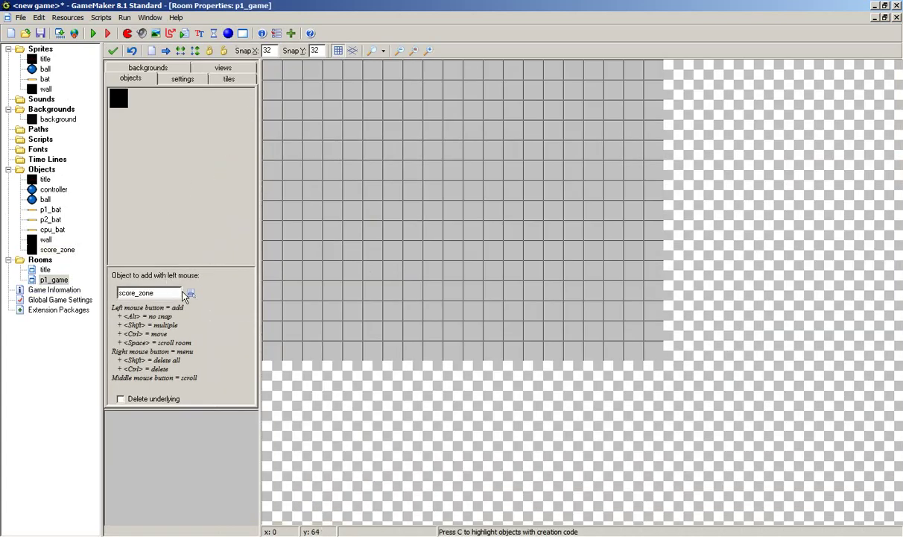
click(191, 293)
click(221, 385)
click(272, 351)
click(293, 351)
click(312, 351)
click(332, 351)
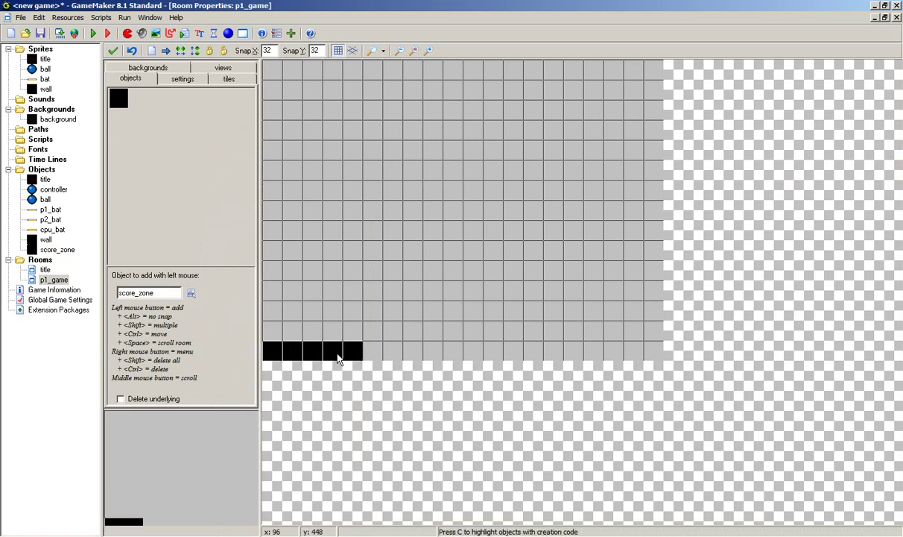
click(353, 351)
click(372, 351)
click(393, 351)
click(413, 351)
click(433, 351)
click(453, 351)
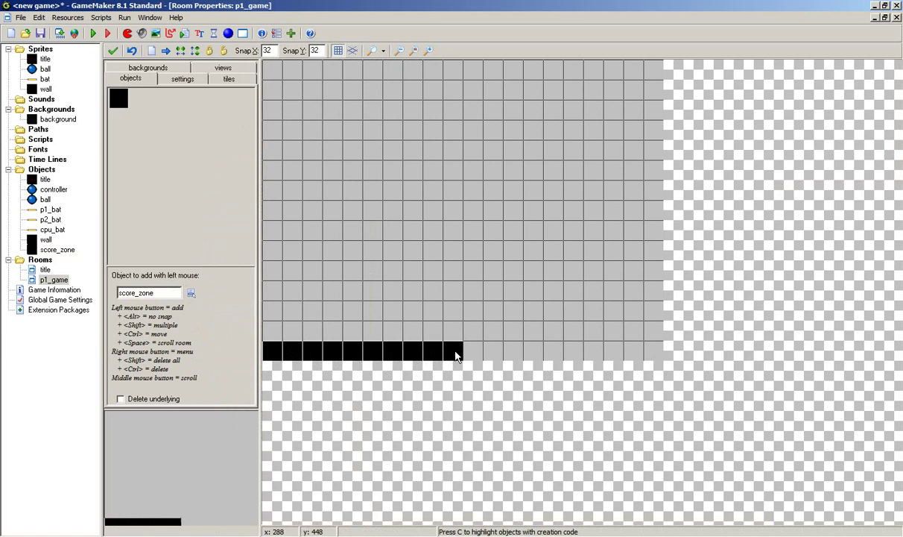
click(473, 351)
click(493, 351)
click(513, 351)
click(533, 351)
click(554, 351)
click(574, 351)
click(594, 351)
click(614, 351)
click(634, 351)
click(647, 356)
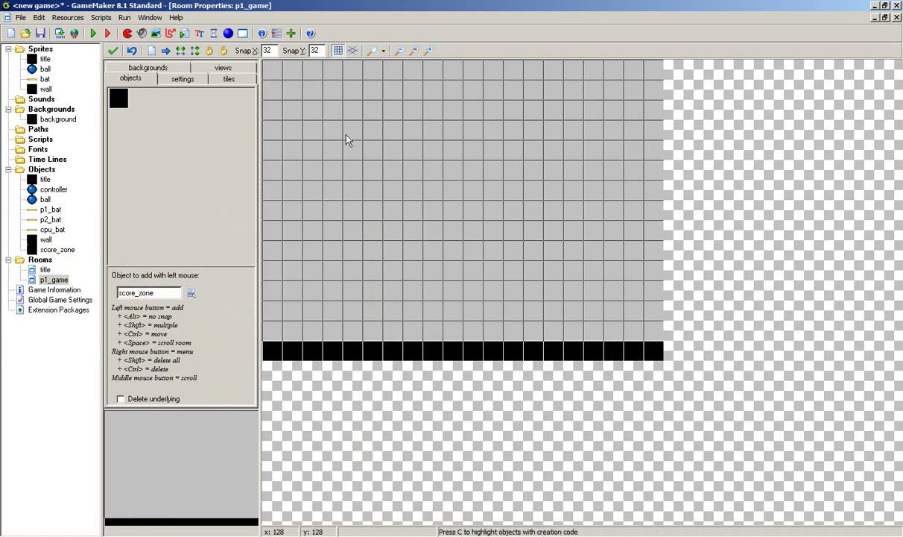
- Place score_zone objects in the first nine cells of the p1_game room's top row, starting at the left corner
click(272, 72)
click(293, 72)
click(313, 73)
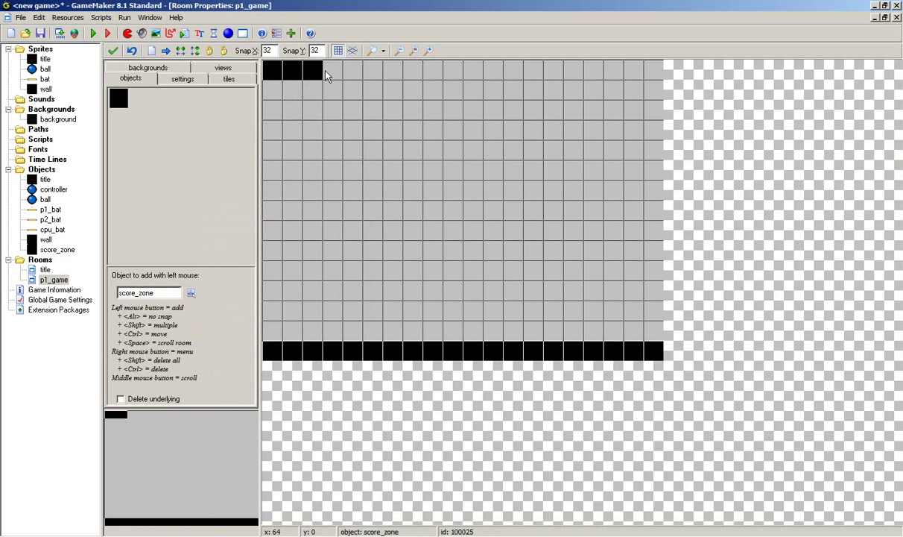
click(333, 73)
click(353, 72)
click(373, 72)
click(394, 72)
click(413, 72)
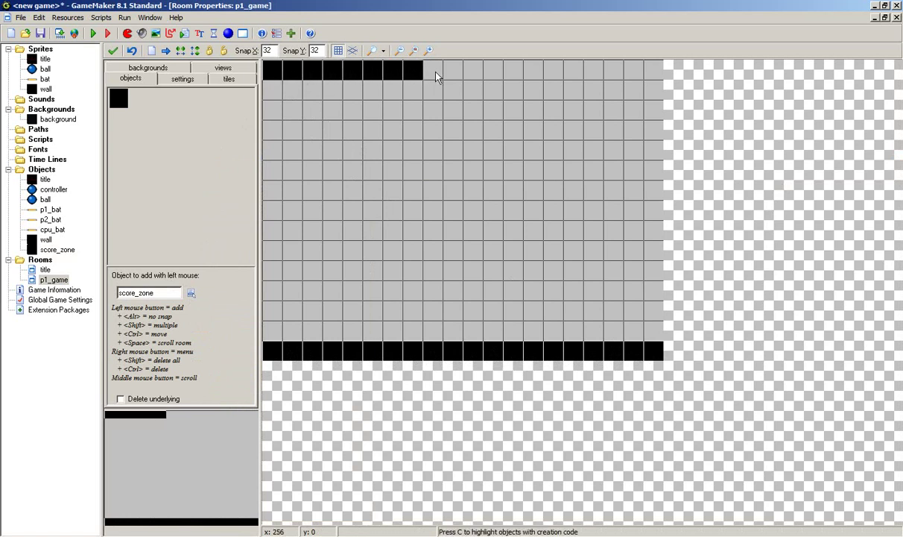
click(433, 73)
click(352, 50)
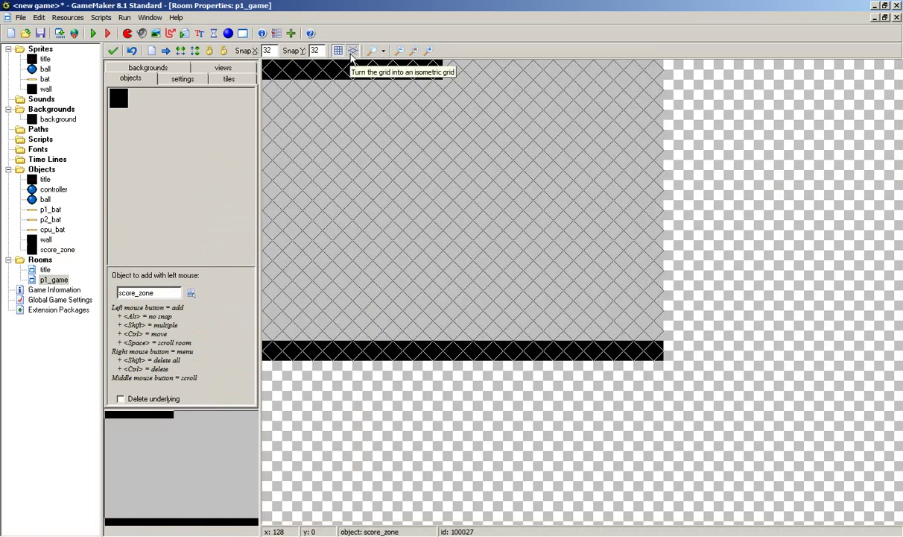
click(352, 50)
click(337, 50)
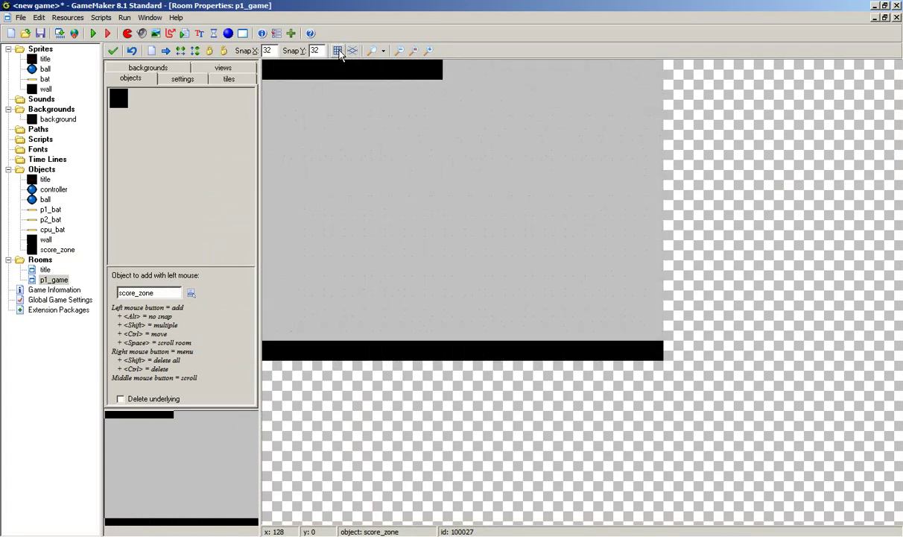
click(352, 51)
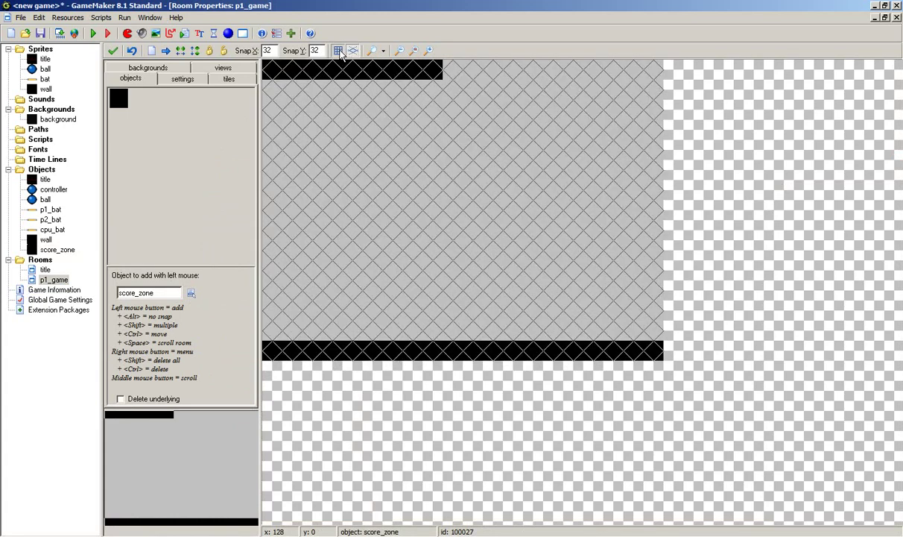
click(338, 51)
click(337, 51)
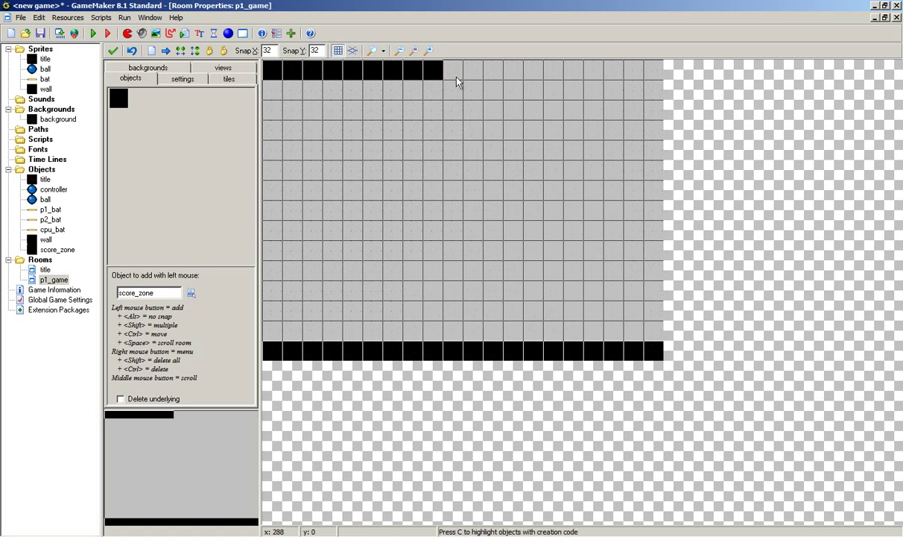
- Fill the remaining cells of the p1_game room's top row with score_zone objects up to the right corner
click(456, 76)
drag(167, 477, 195, 450)
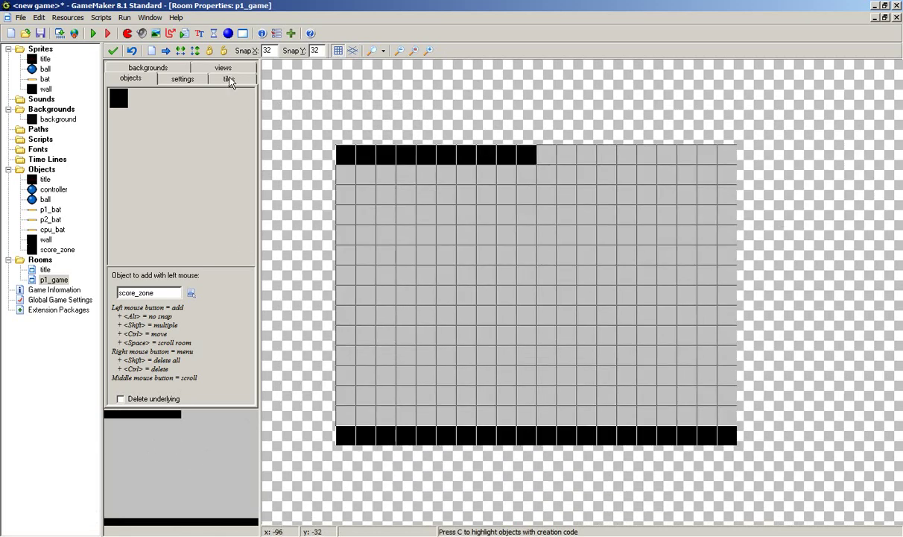
click(208, 70)
click(127, 76)
click(127, 69)
click(549, 160)
click(566, 161)
click(587, 161)
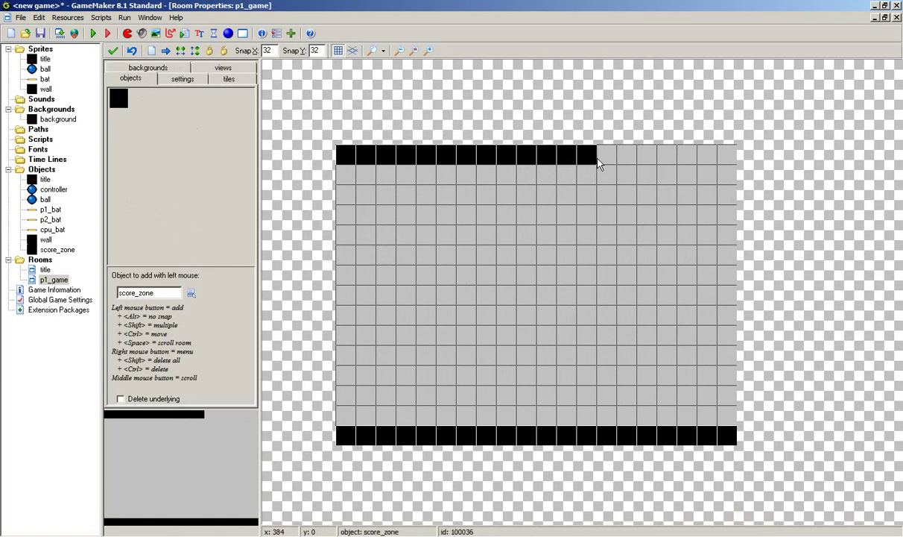
click(606, 160)
click(626, 159)
click(647, 160)
click(666, 160)
click(687, 161)
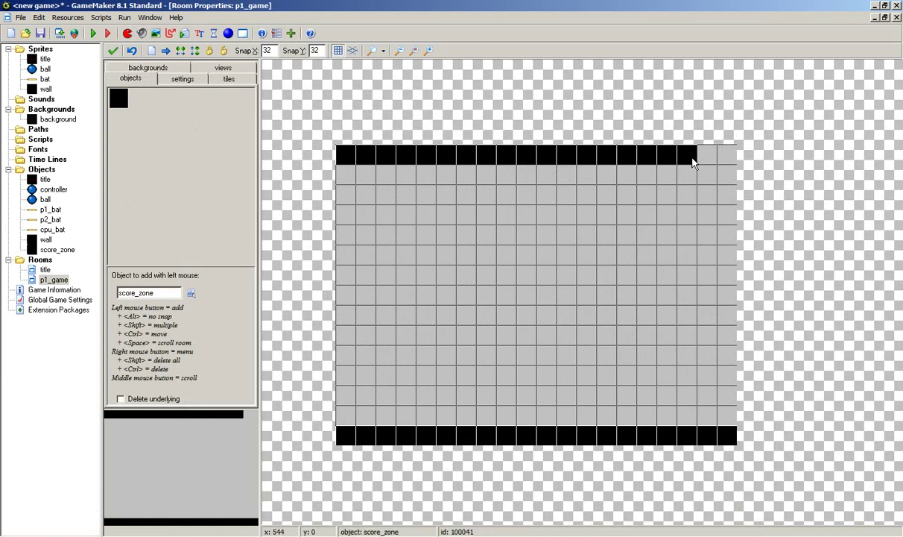
click(706, 161)
click(726, 160)
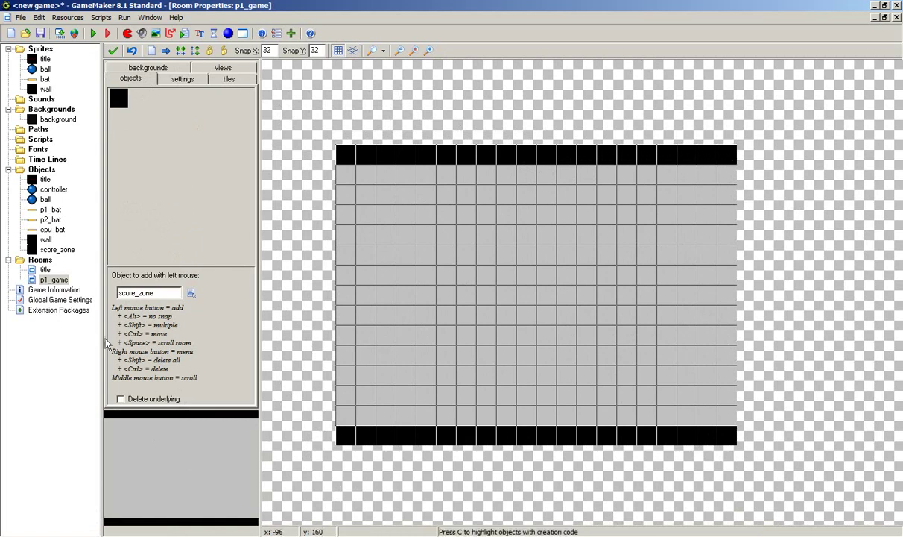
- Line the room's left edge with wall objects between the top and bottom score_zone rows
click(192, 293)
click(213, 351)
click(345, 175)
click(346, 194)
click(346, 215)
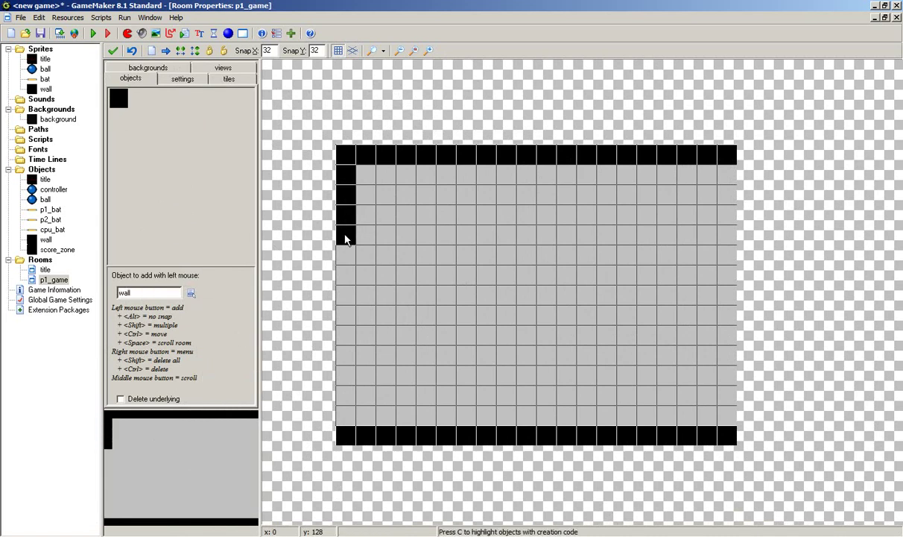
click(346, 235)
click(345, 255)
click(345, 275)
click(347, 295)
click(349, 315)
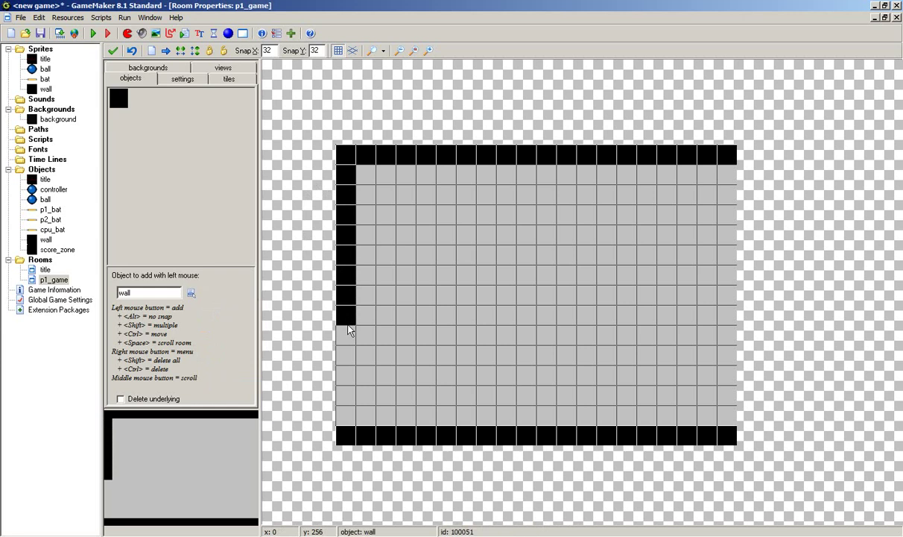
click(346, 335)
click(347, 355)
click(348, 376)
click(348, 396)
click(348, 415)
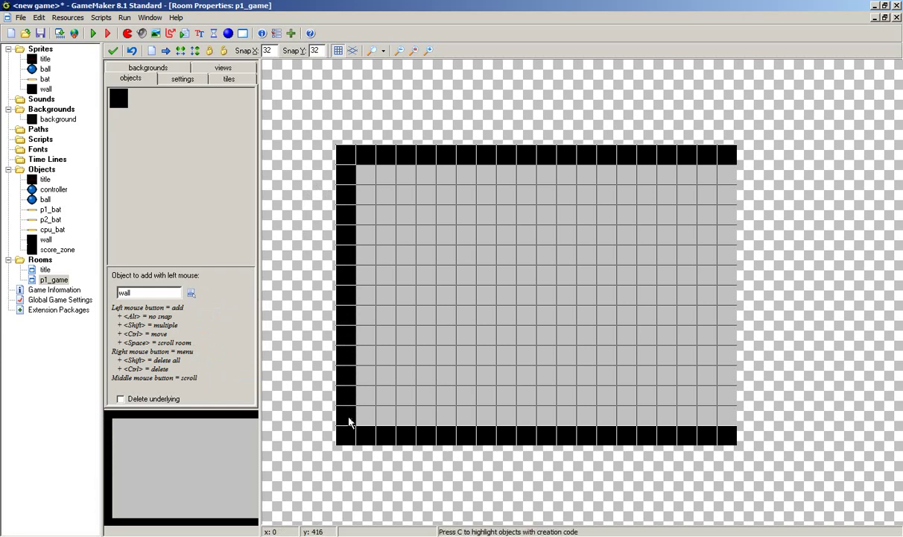
- Line the room's right edge with wall objects between the bottom and top score_zone rows
click(733, 416)
click(730, 396)
click(727, 376)
click(729, 355)
click(729, 335)
click(728, 315)
click(727, 294)
click(727, 274)
click(726, 255)
click(726, 235)
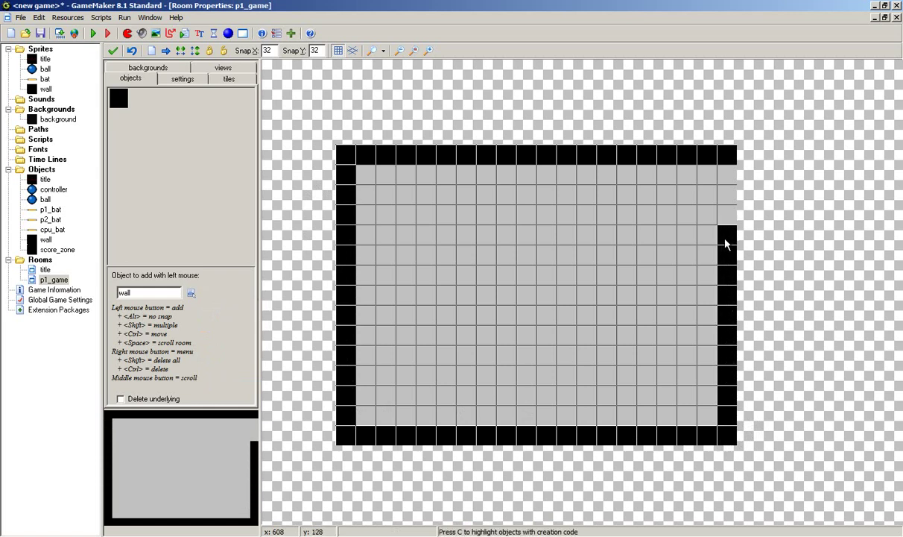
click(721, 214)
click(723, 195)
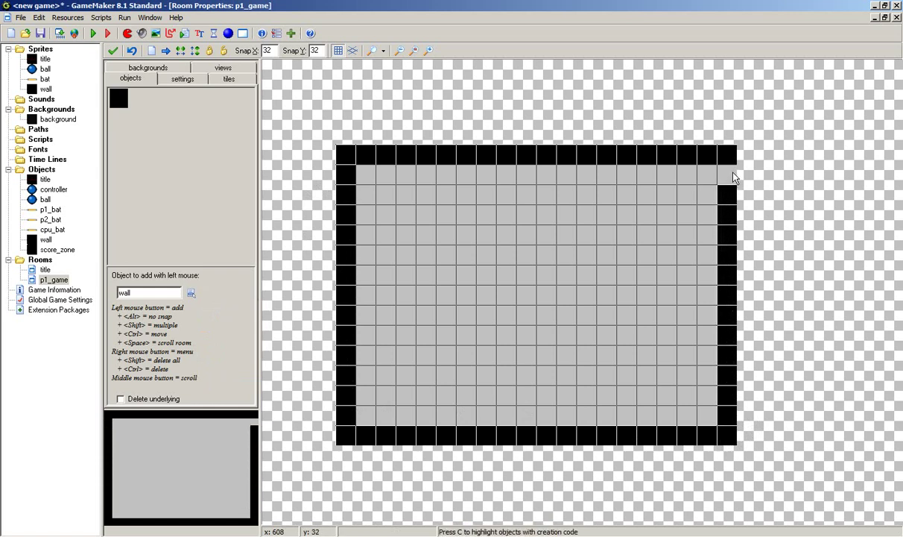
click(734, 177)
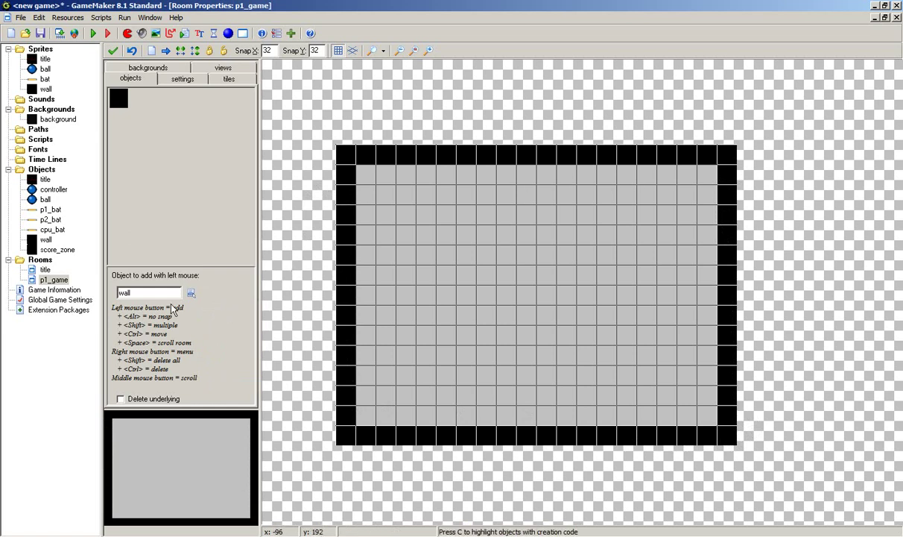
- Place a single p1_bat object horizontally centred just above the bottom score_zone row, at about x 272, y 429
click(191, 293)
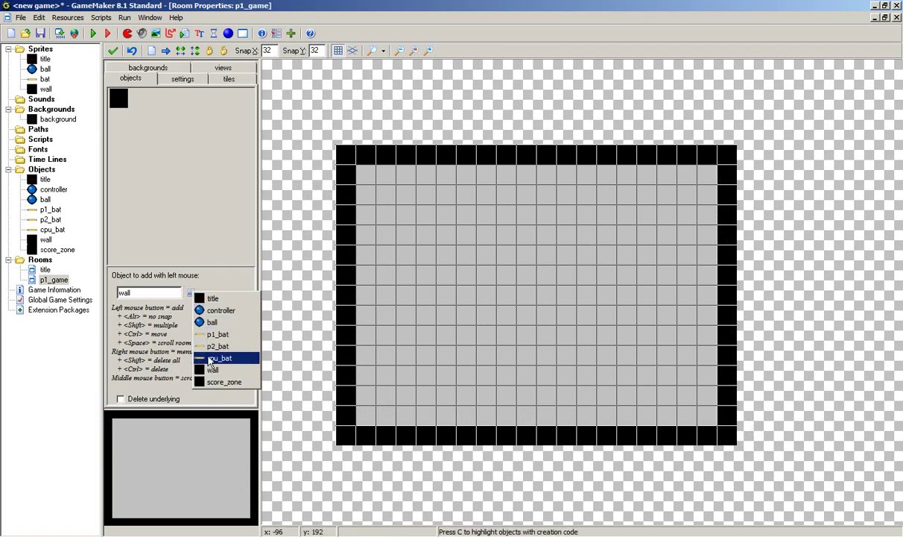
click(213, 334)
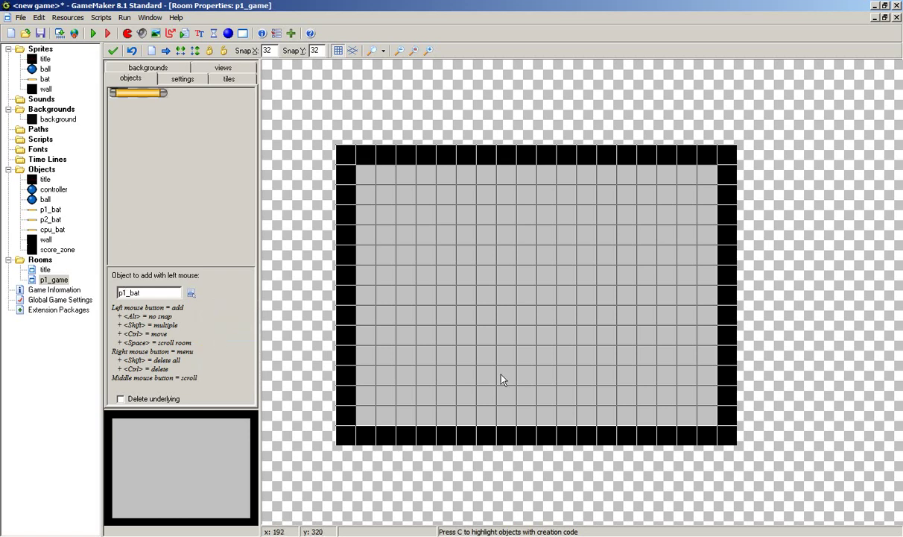
click(522, 415)
mouse_move(524, 415)
ctrl+alt+mouse_down()
mouse_move(516, 398)
mouse_move(514, 416)
mouse_move(502, 417)
mouse_move(520, 421)
ctrl+alt+mouse_up()
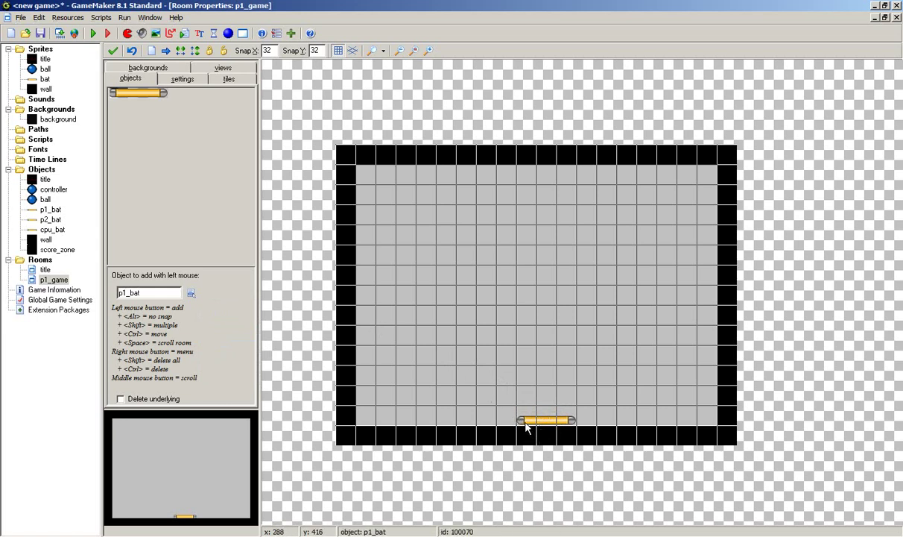
right_click(524, 422)
click(551, 299)
click(506, 419)
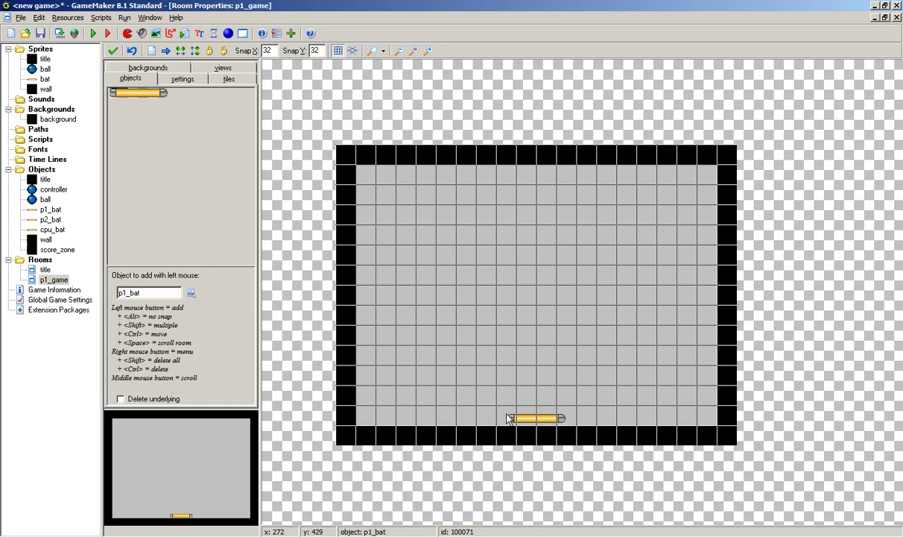
- Place a cpu_bat object horizontally centred just below the p1_game room's top score_zone row, at about x 271, y 38
click(191, 293)
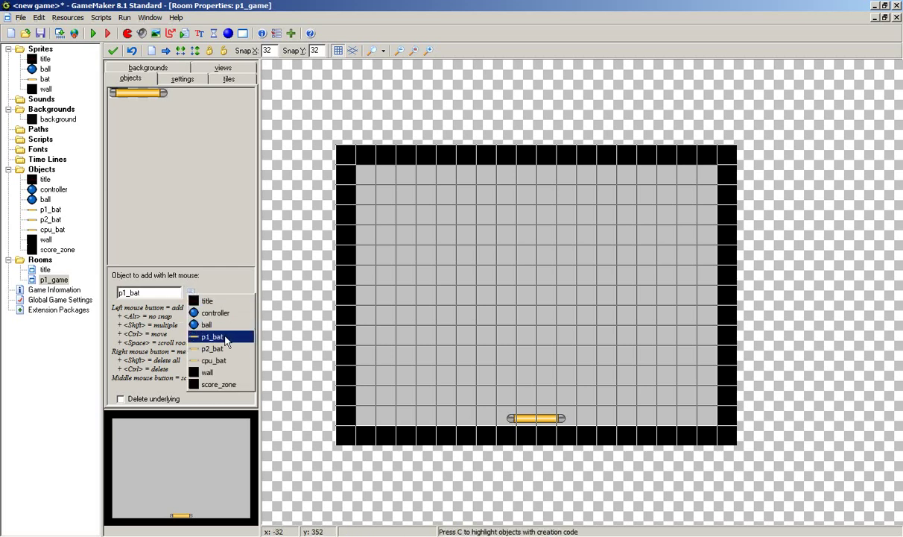
click(216, 361)
click(500, 170)
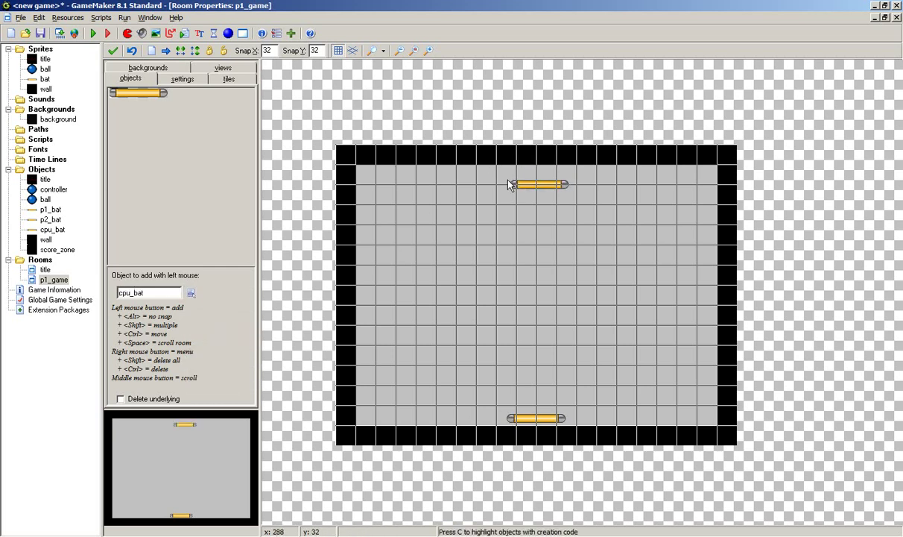
drag(506, 169, 507, 173)
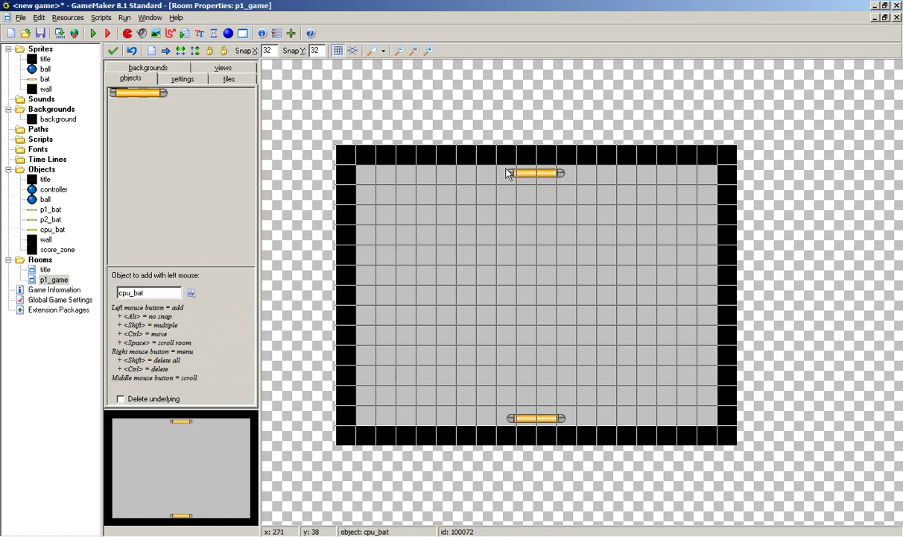
- Place a ball object in the p1_game room just above the bottom bat, at about x 288, y 384
click(190, 293)
click(213, 318)
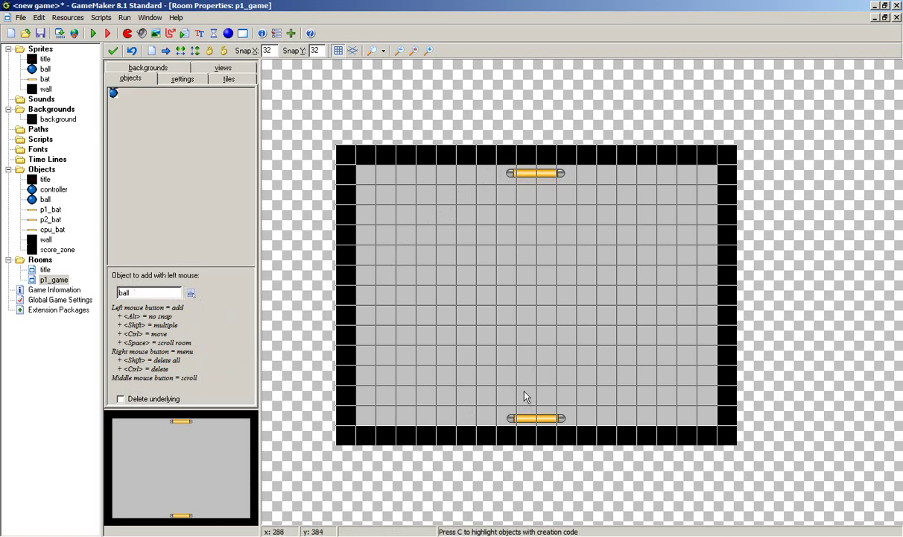
click(189, 294)
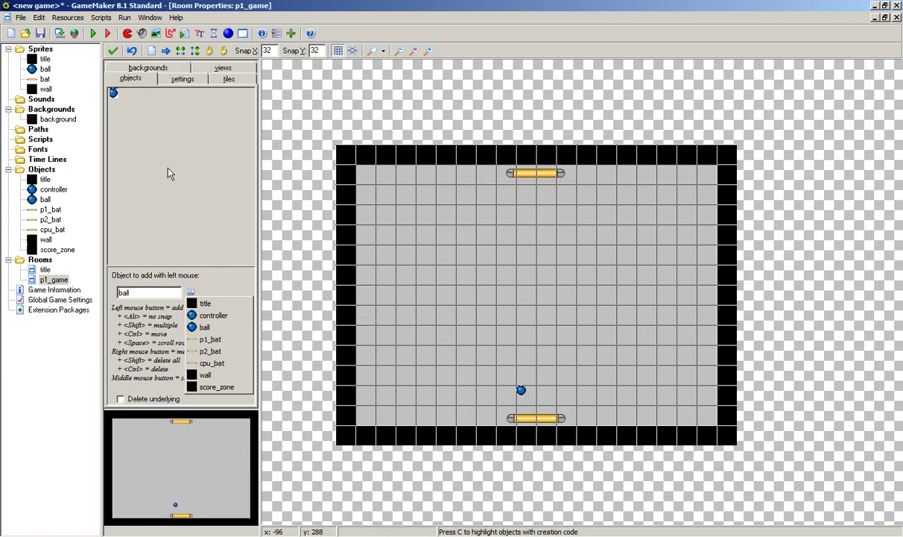
click(147, 88)
- Assign the background image named background to the p1_game room's Background 0 and accept the room
click(147, 67)
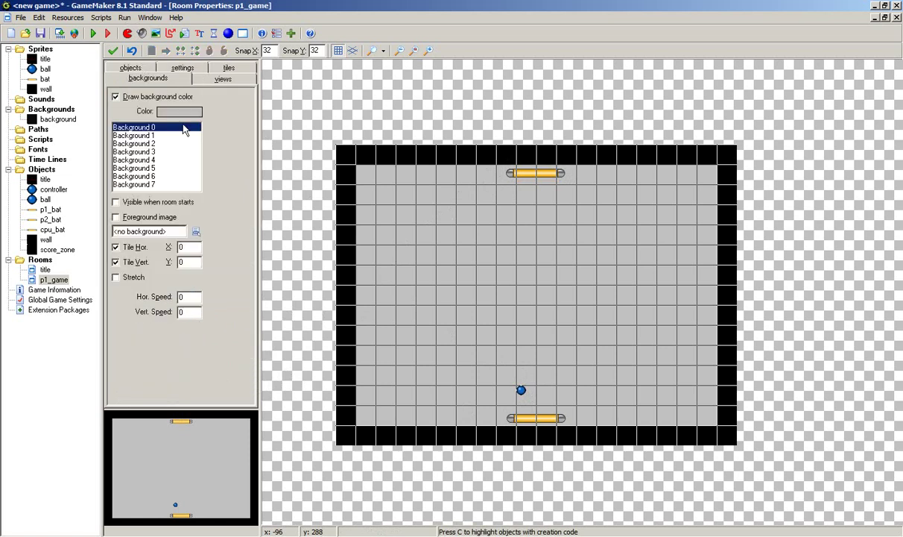
click(193, 231)
click(220, 247)
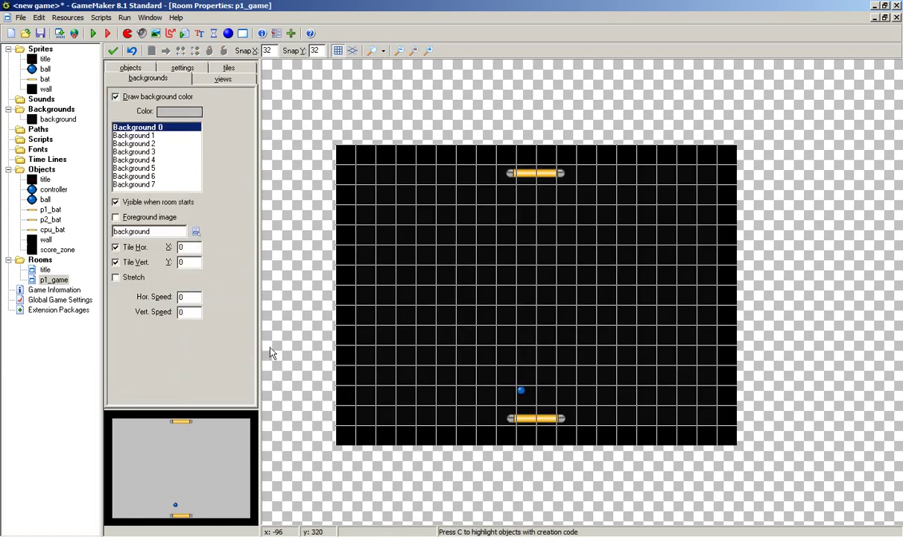
click(112, 52)
- Duplicate the p1_game room and name the copy p2_game
click(65, 281)
right_click(65, 281)
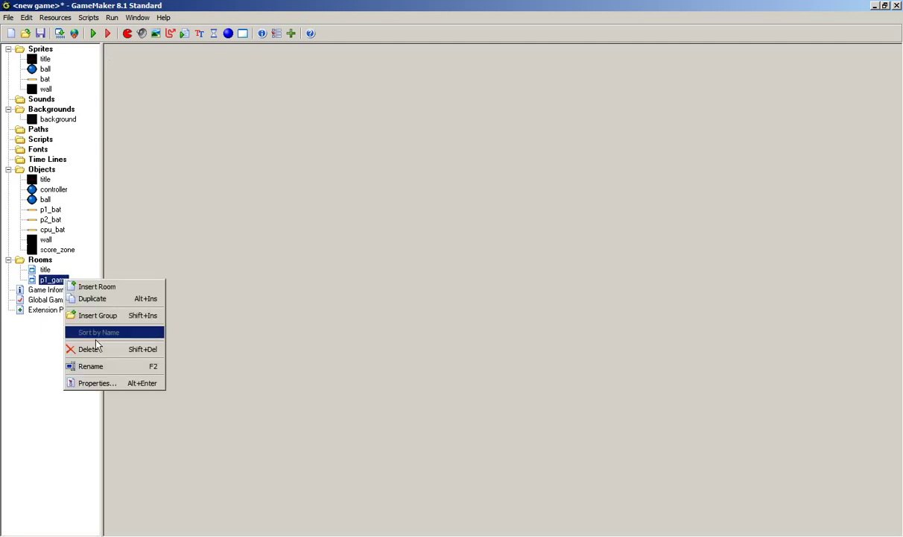
click(85, 298)
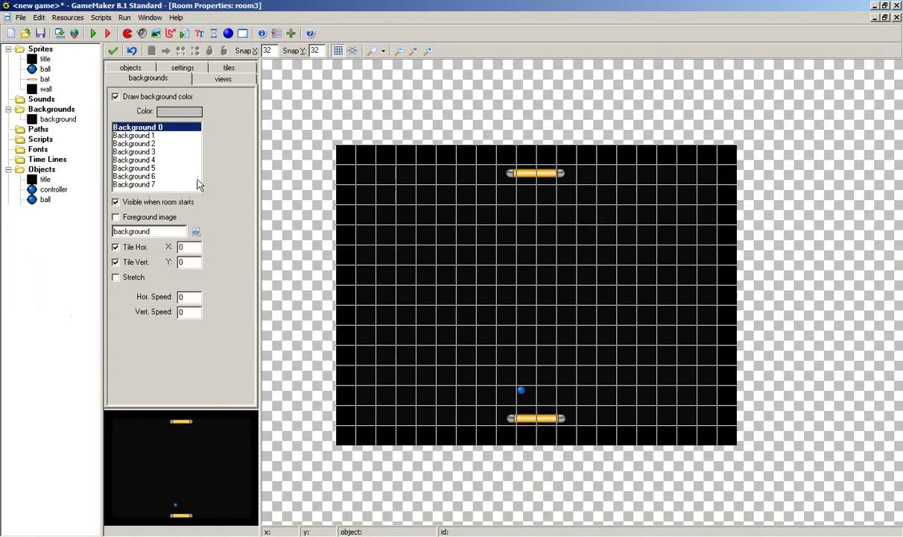
click(183, 67)
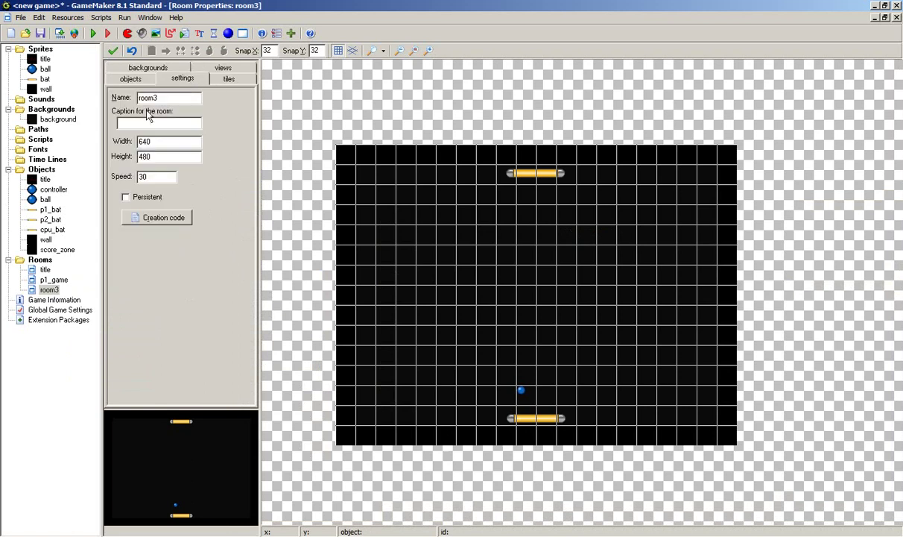
double_click(159, 98)
text(p)
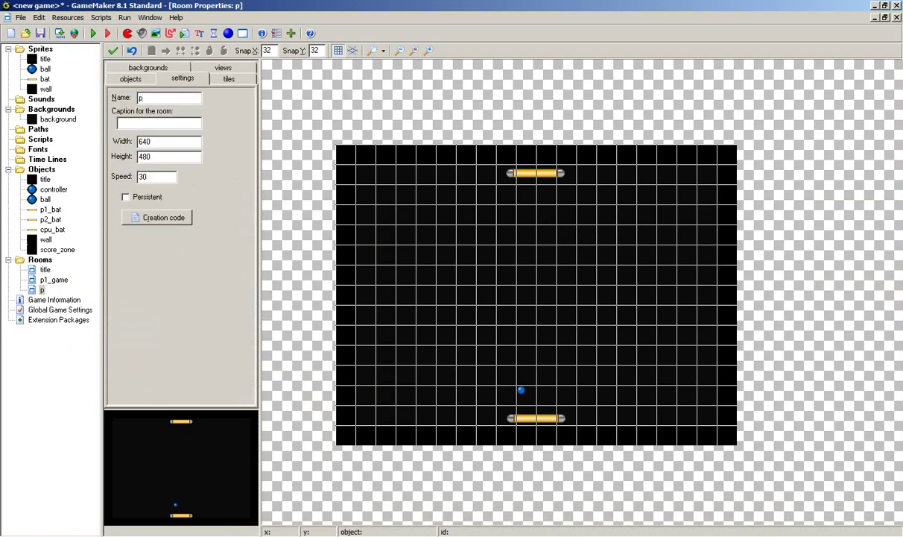
text(2_game)
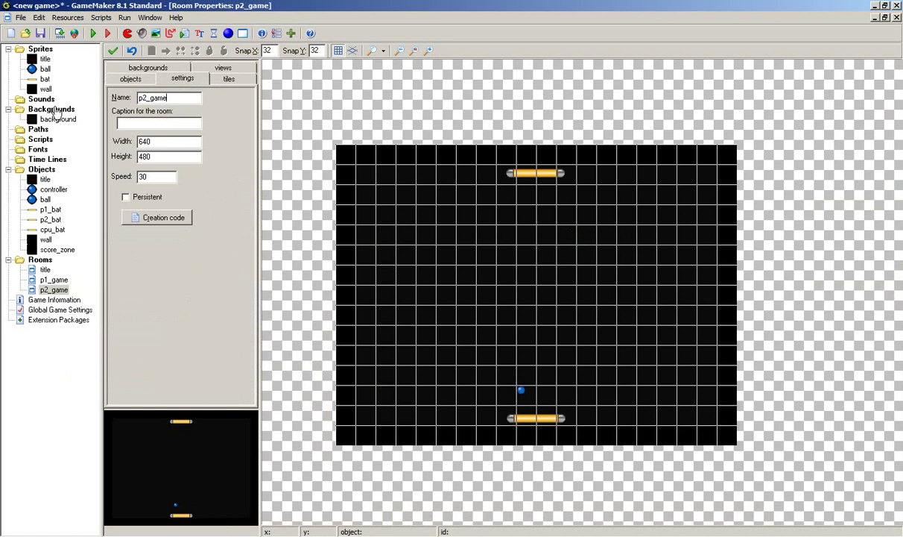
- Set the p2_game room's speed to 6
double_click(160, 176)
text(6)
click(132, 71)
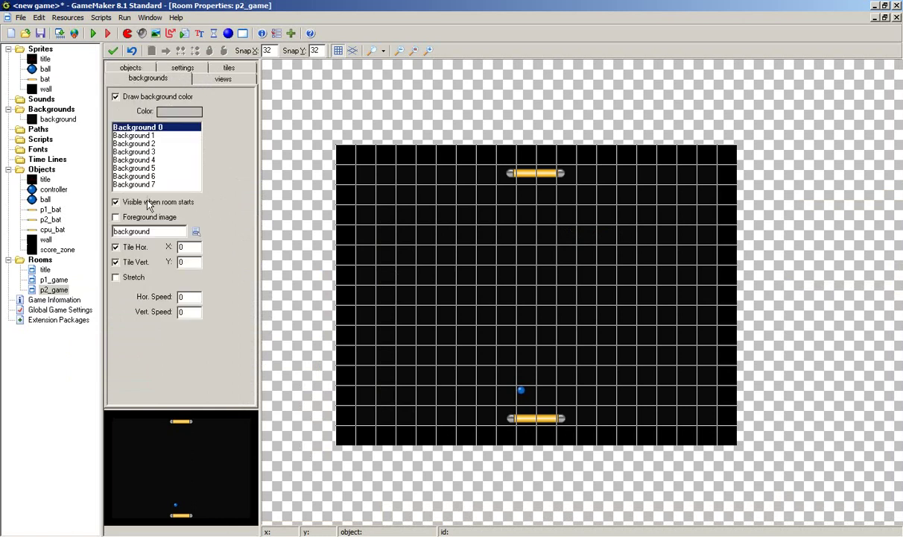
- Delete the cpu_bat at the top of the p2_game room and choose p2_bat as the object to add
click(130, 68)
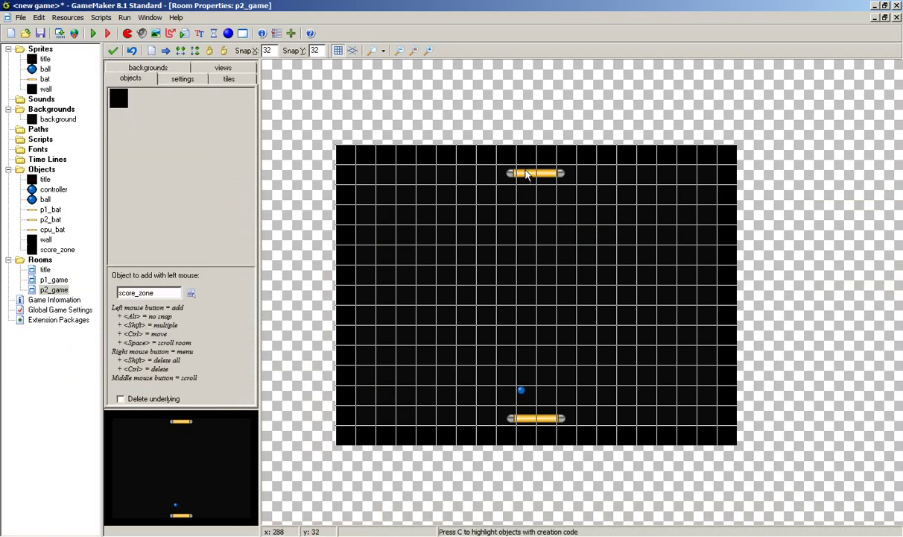
right_click(525, 176)
click(544, 181)
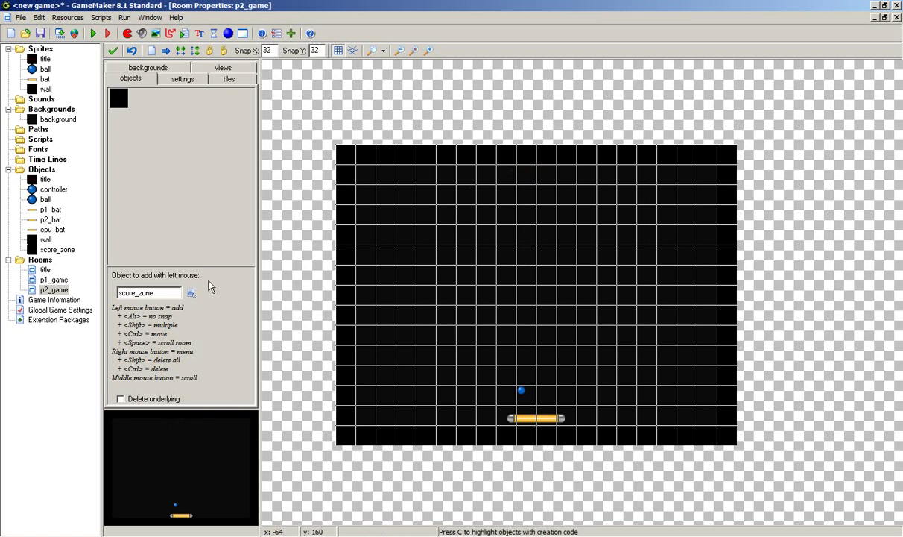
click(191, 293)
click(211, 349)
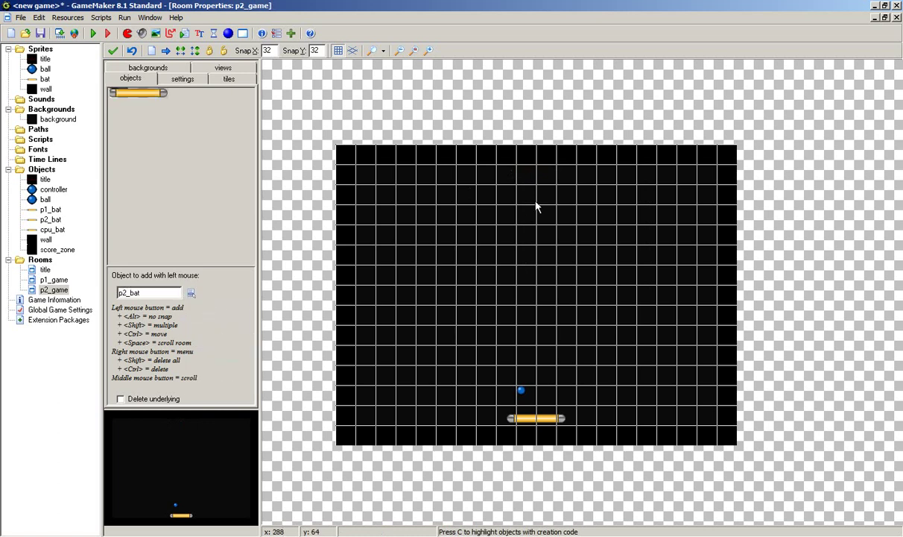
click(515, 168)
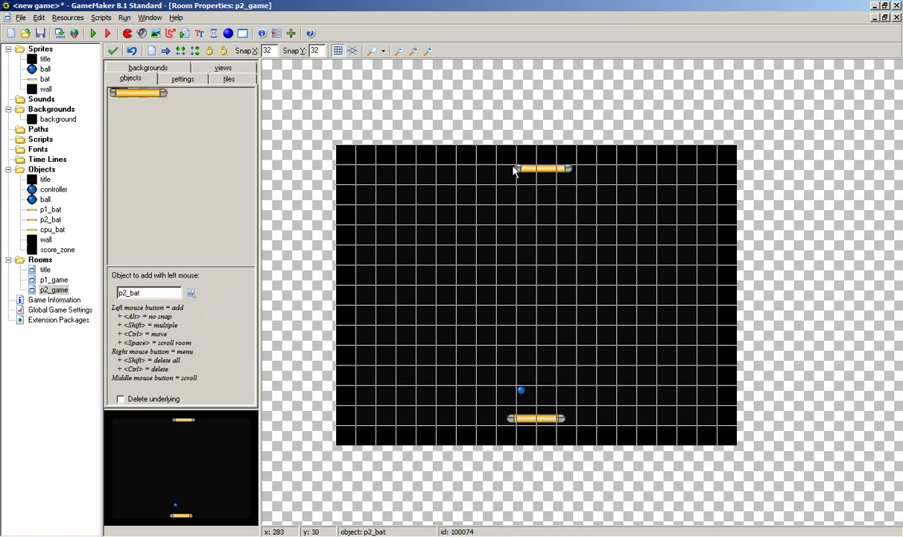
drag(512, 173, 517, 171)
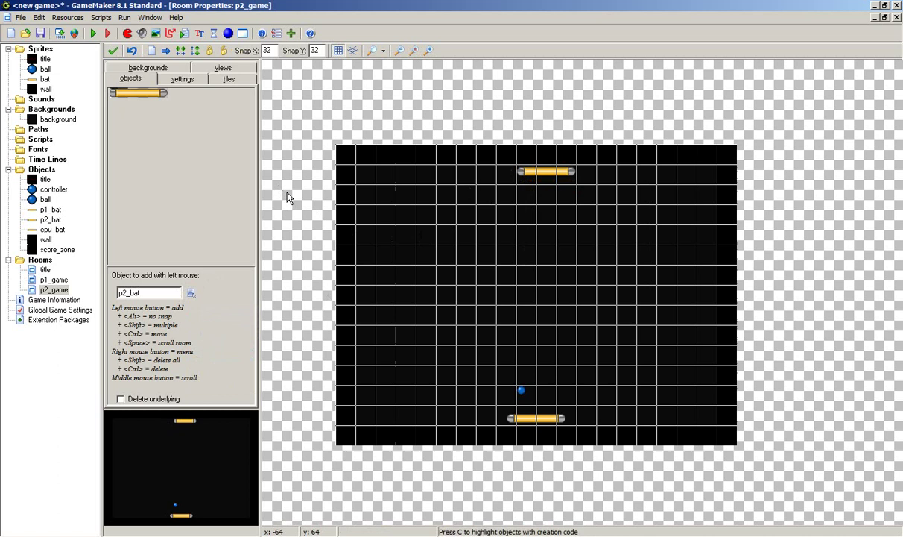
right_click(526, 174)
click(540, 177)
- Place a p2_bat horizontally centred near the top of the p2_game room at about x 272, y 36, and accept the room
click(513, 177)
drag(513, 177, 505, 172)
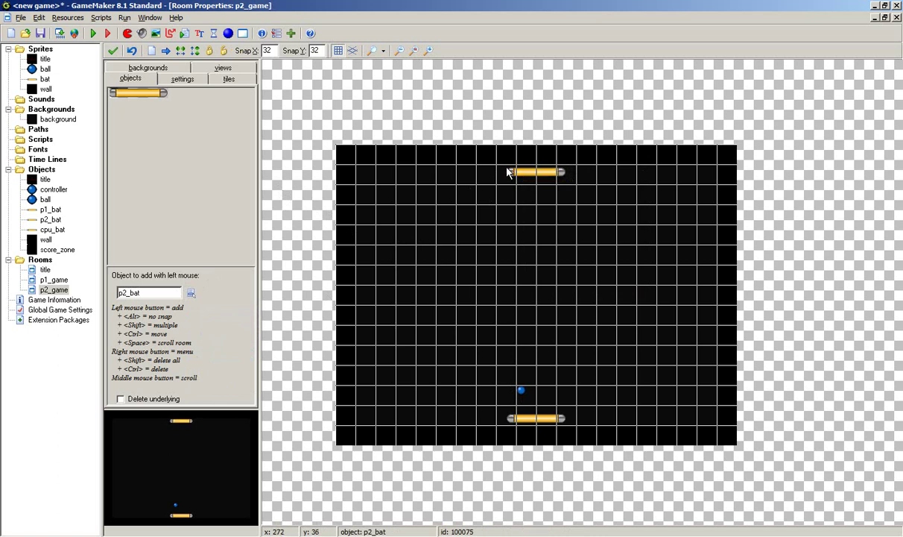
click(112, 50)
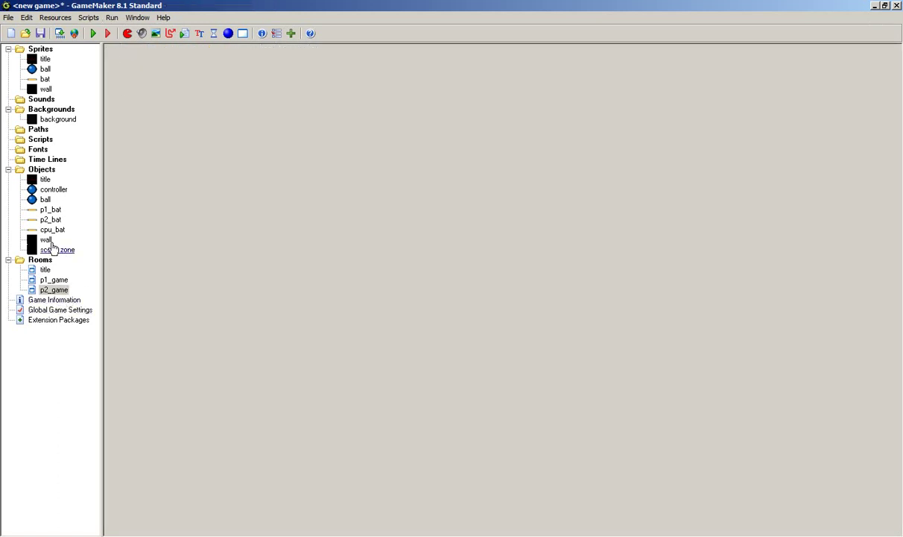
- Open the properties of the controller object
double_click(44, 190)
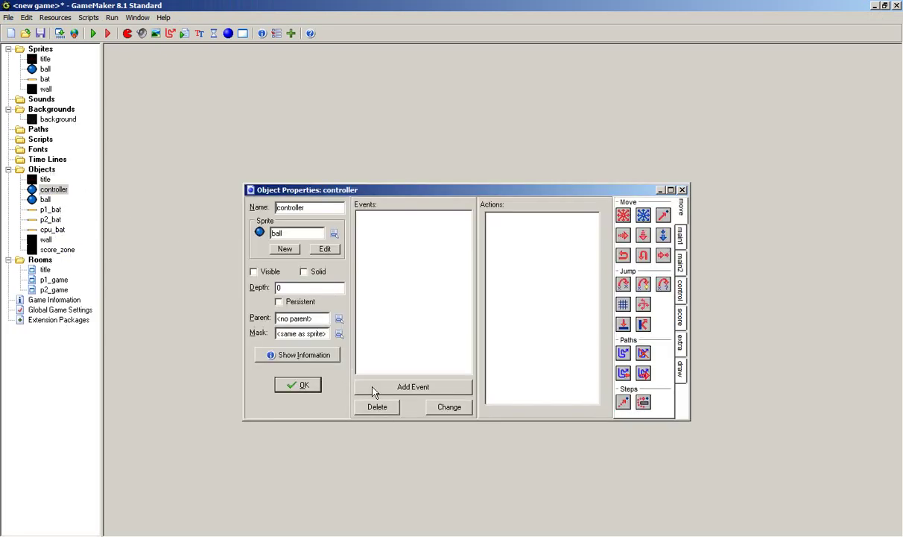
click(373, 387)
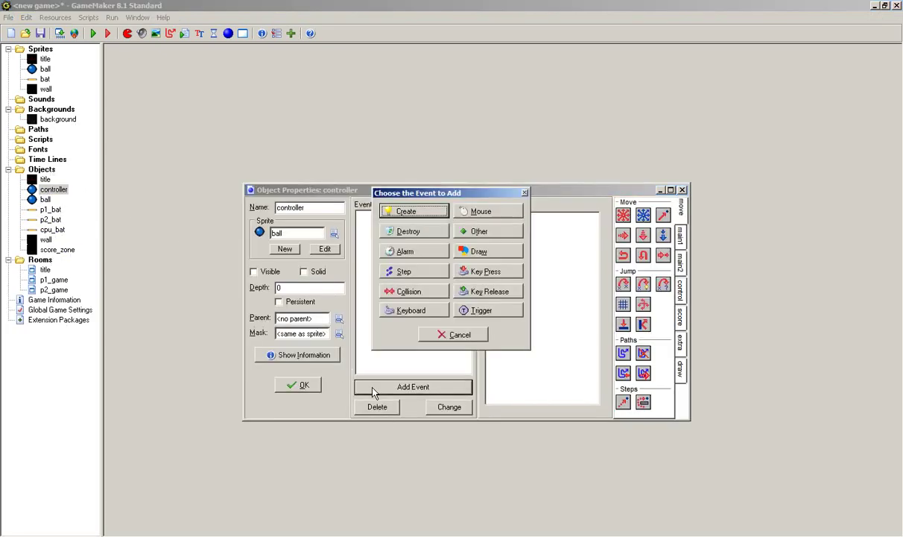
click(477, 232)
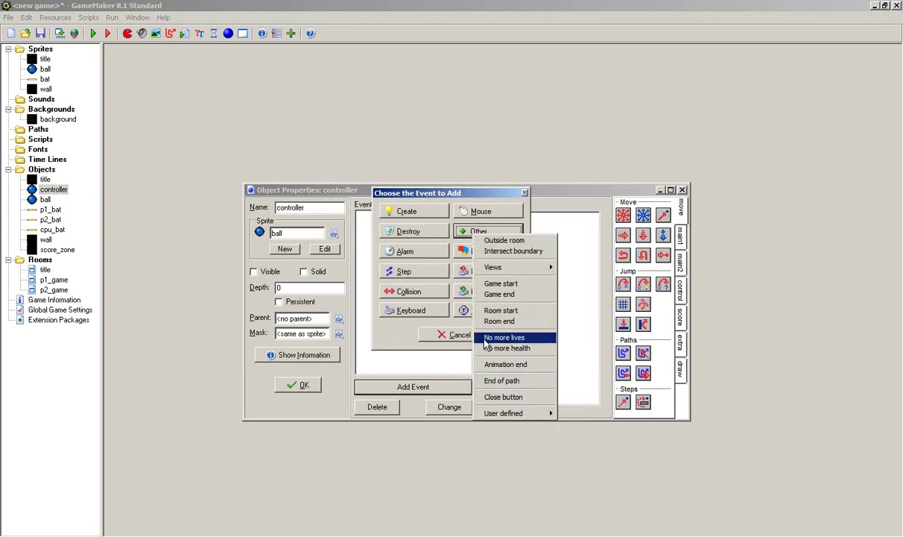
click(491, 310)
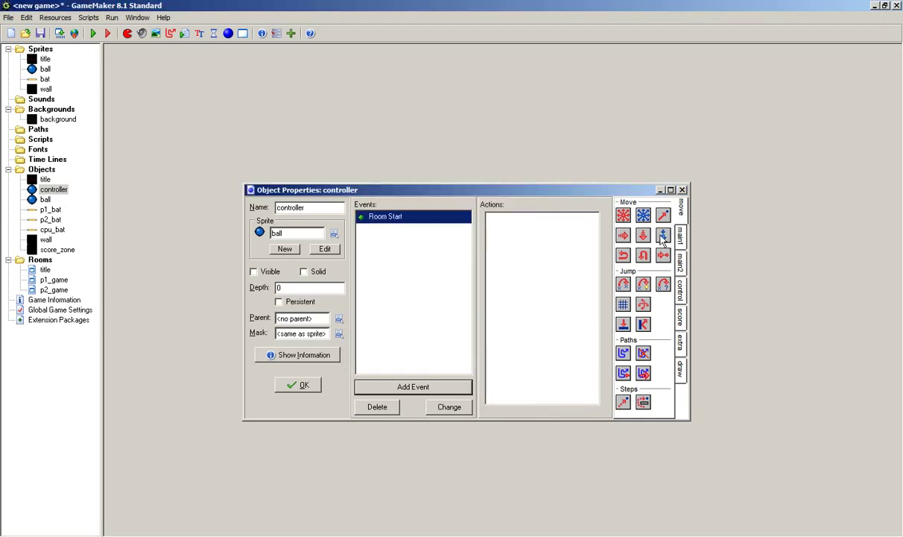
click(391, 412)
click(377, 386)
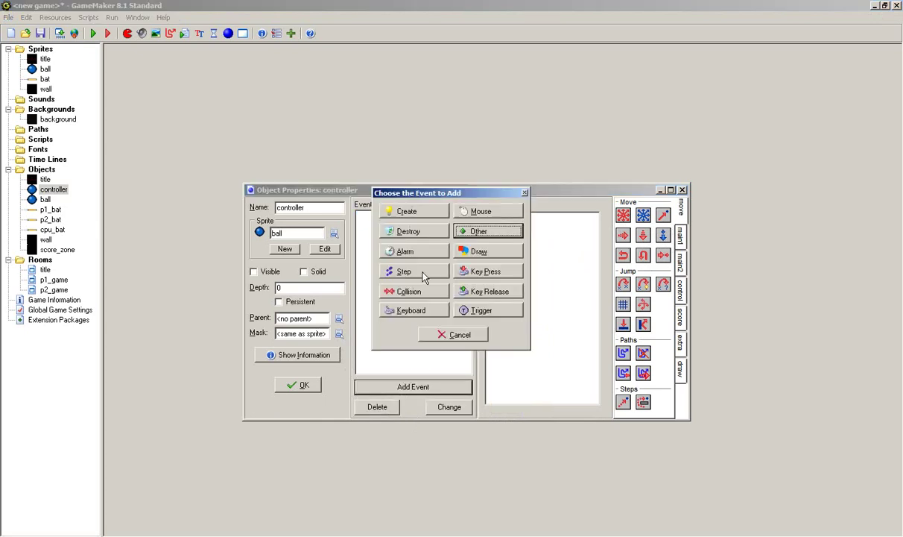
click(381, 210)
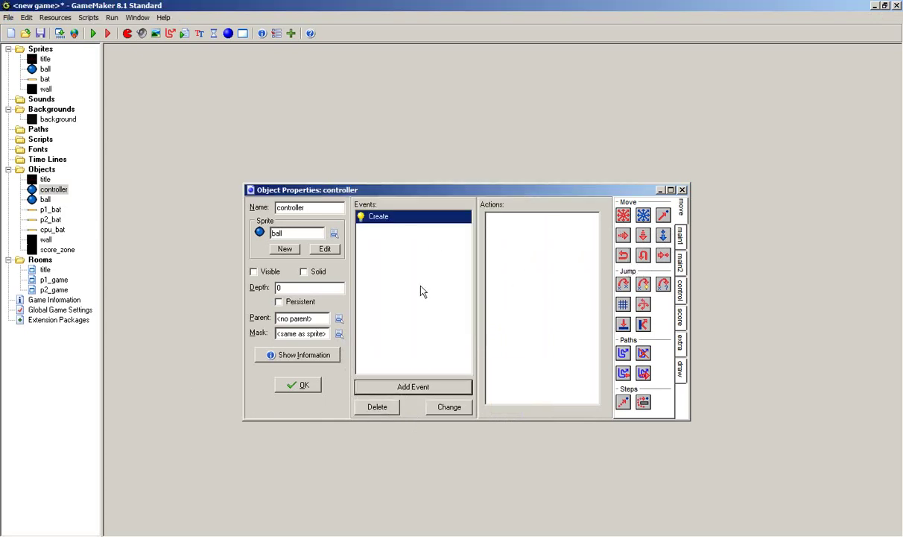
click(382, 408)
- Add a Keyboard event for the digit 1 key to the controller object
click(395, 386)
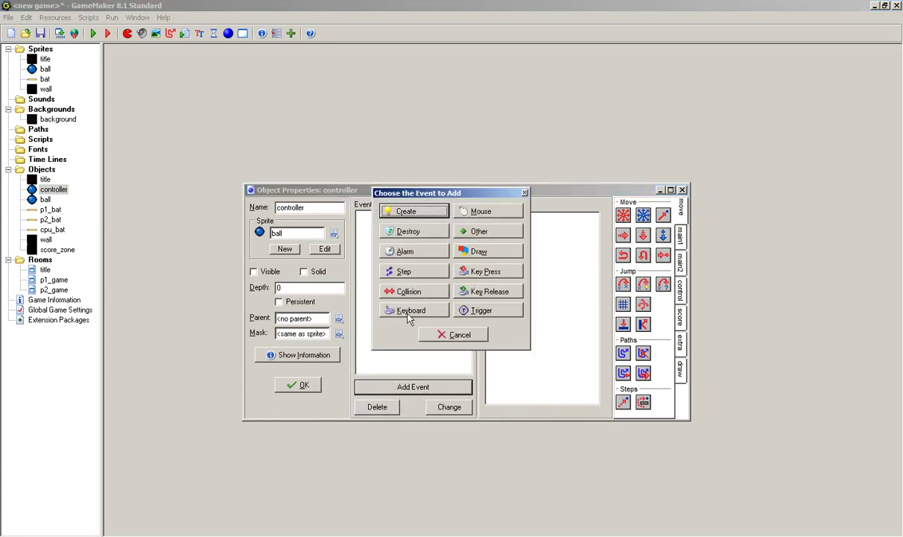
click(408, 311)
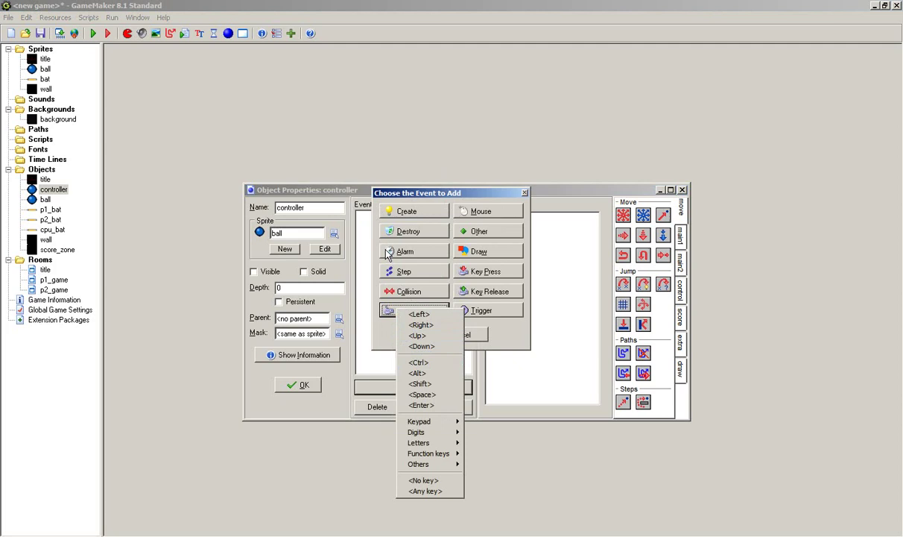
mouse_move(432, 434)
click(477, 442)
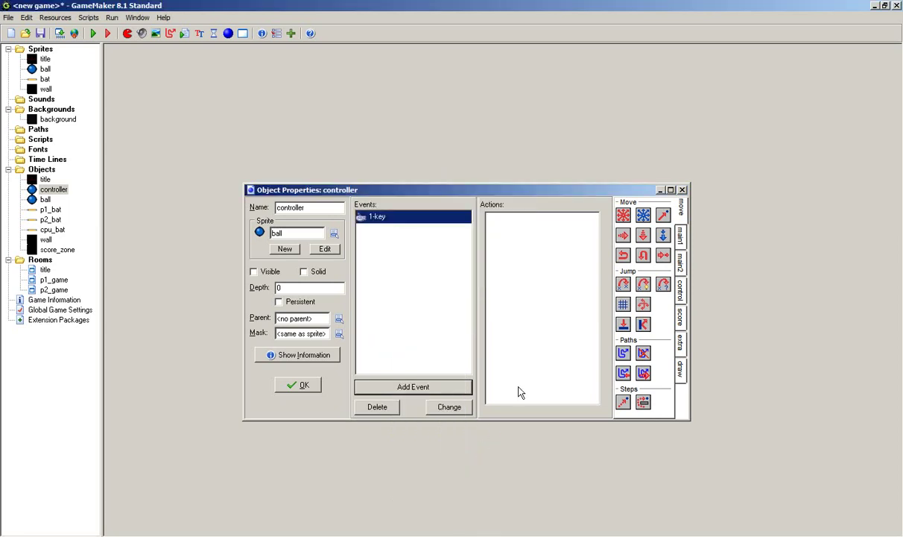
- Add a Different Room action to the controller's 1-key event that goes to the p1_game room
click(681, 260)
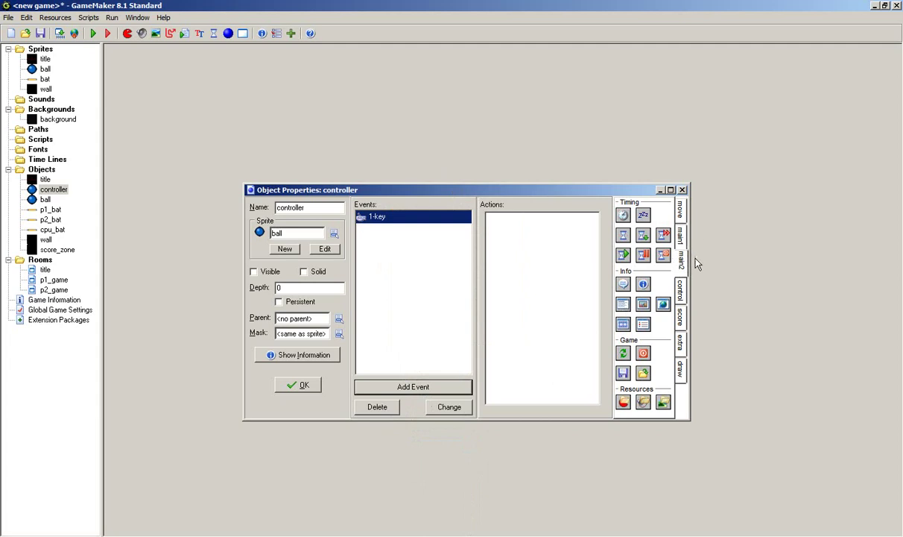
click(679, 236)
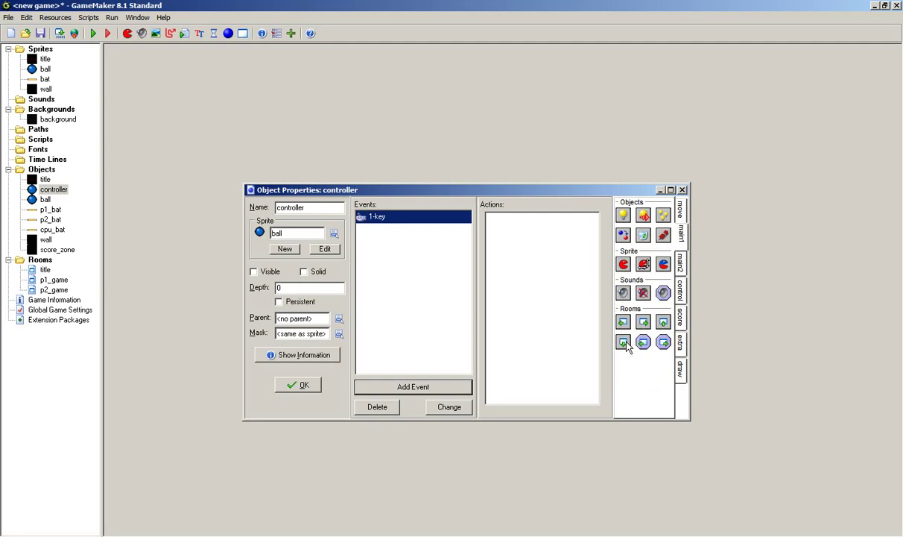
drag(626, 346, 515, 324)
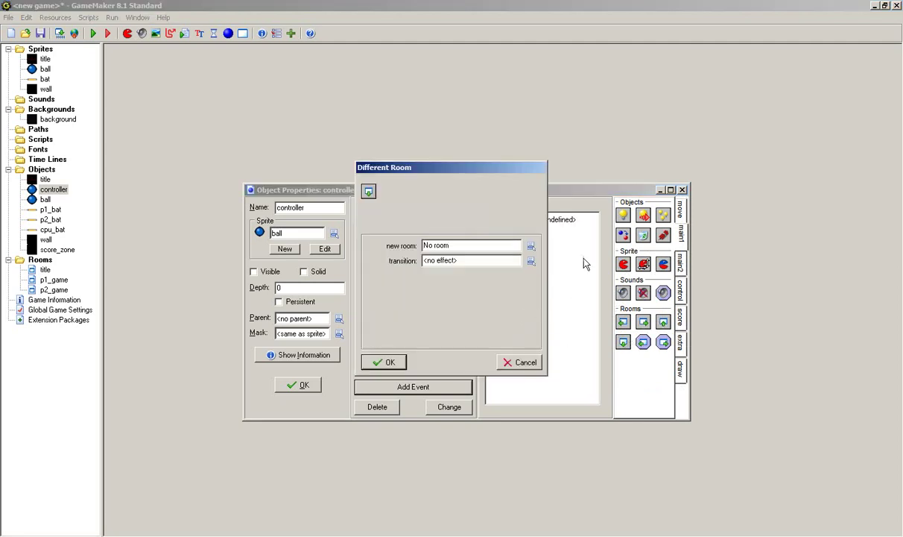
click(531, 246)
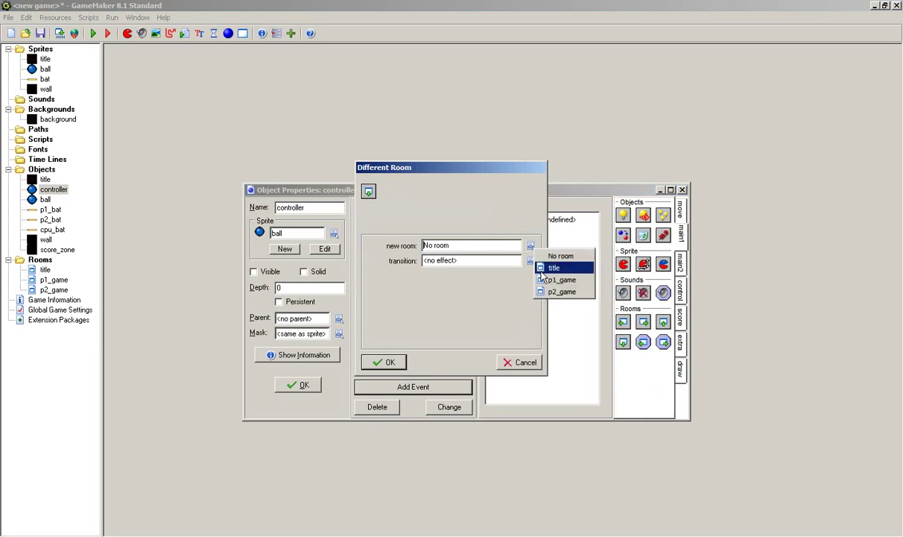
click(561, 280)
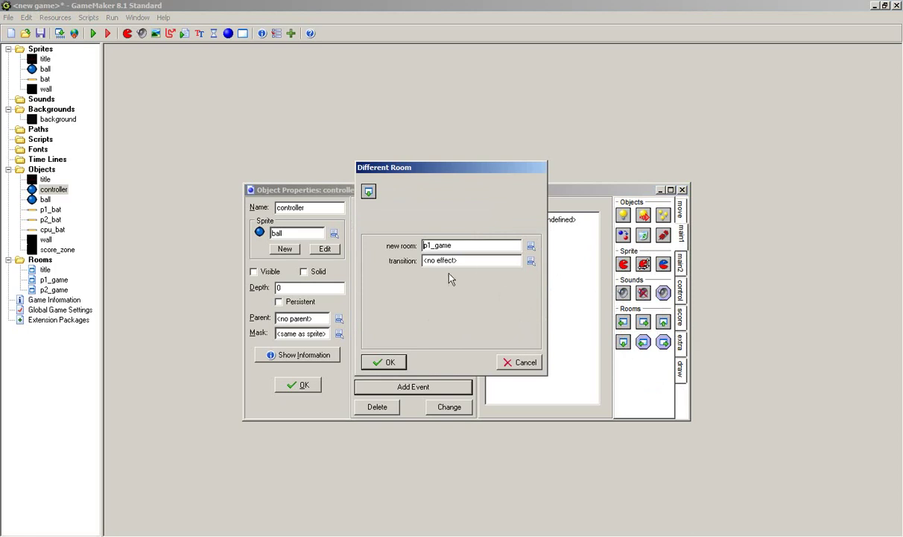
click(388, 362)
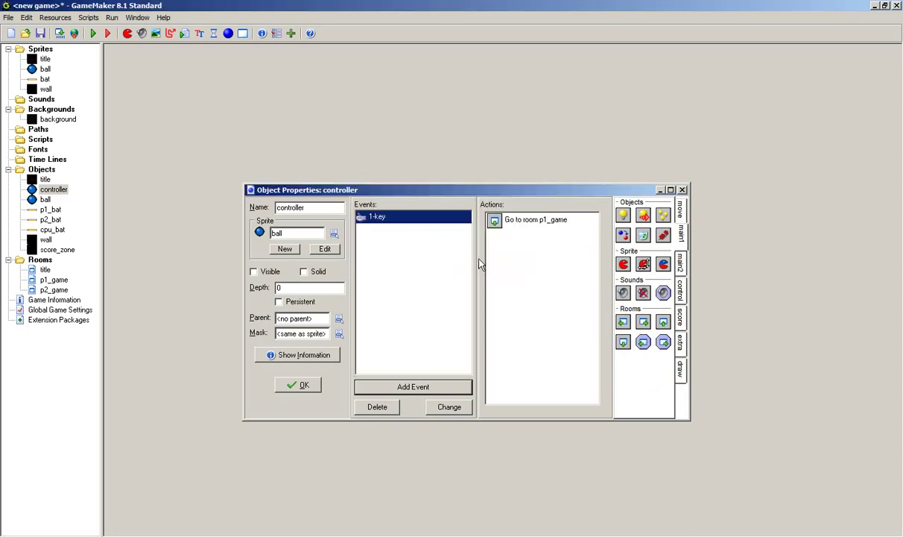
- Add a Keyboard event for the digit 2 key to the controller object
click(401, 387)
click(394, 312)
mouse_move(429, 433)
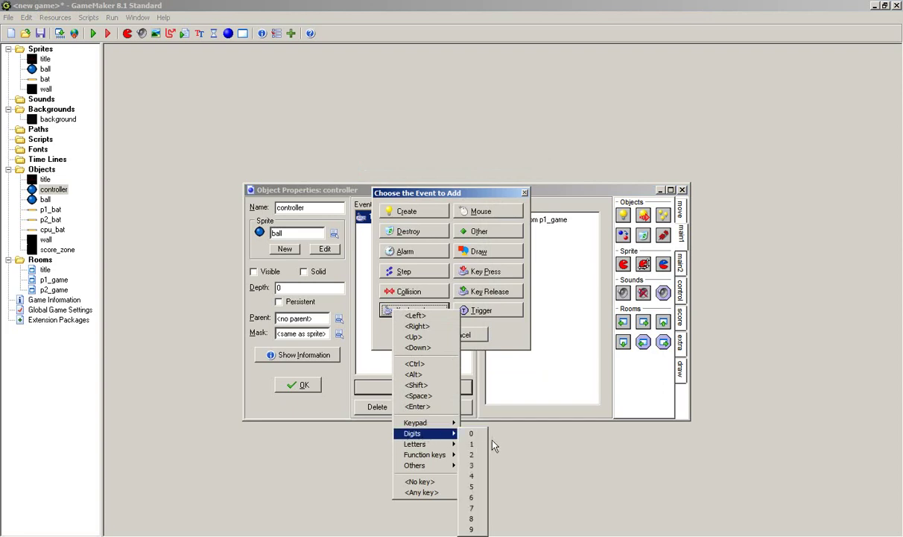
click(472, 454)
- Add a Different Room action to the controller's 2-key event that goes to p2_game, and accept the object
drag(576, 339, 540, 328)
click(531, 247)
click(522, 283)
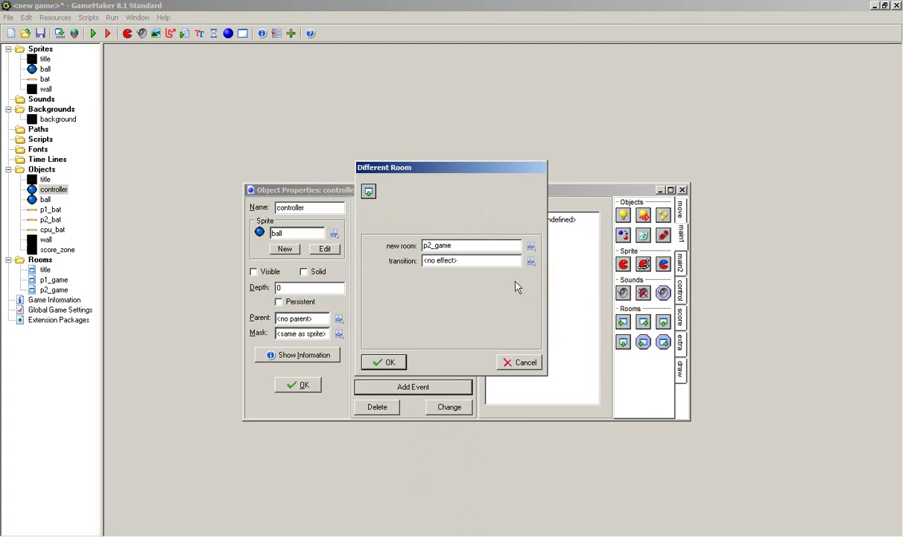
click(389, 362)
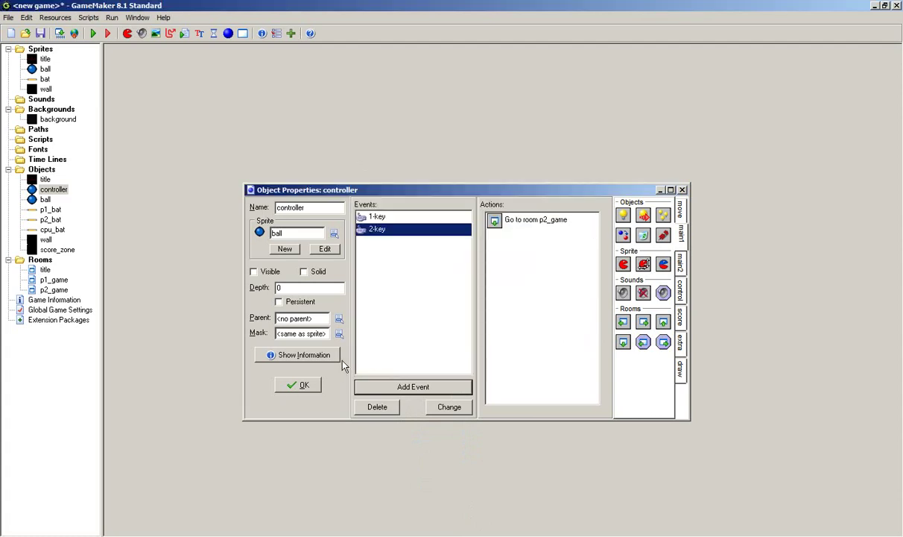
click(295, 388)
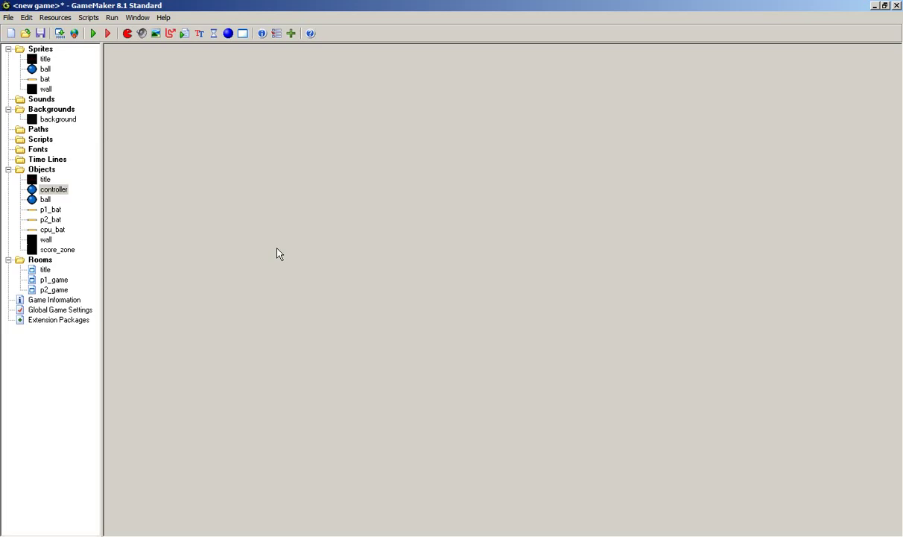
- Open the properties of the ball object and add a Create event
double_click(44, 199)
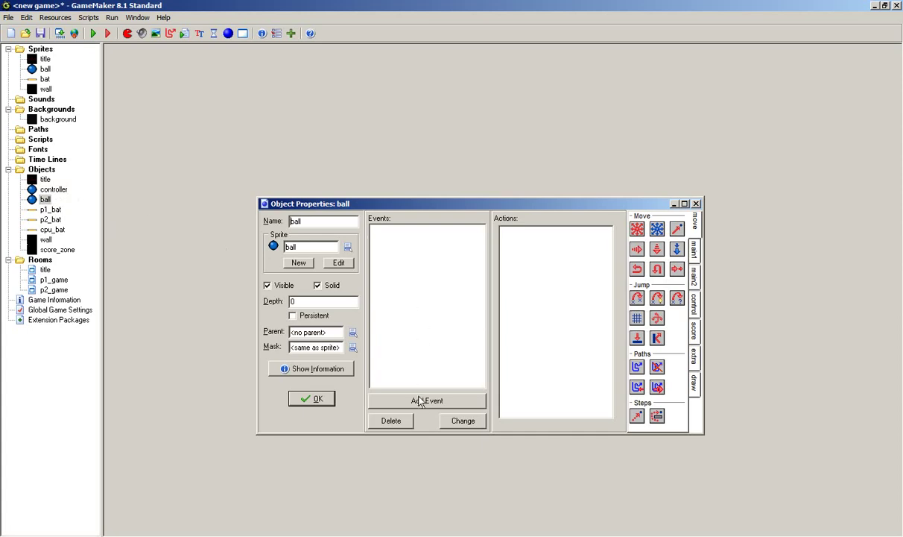
click(422, 402)
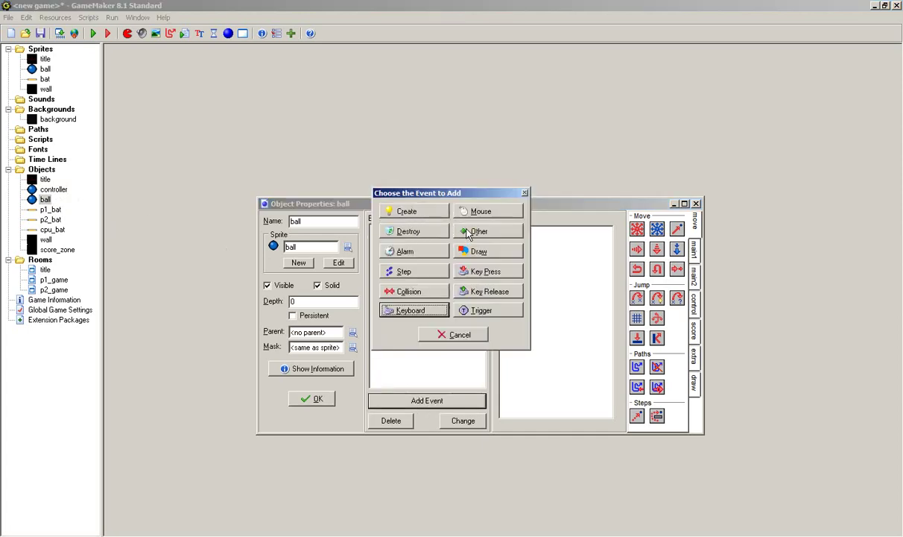
click(408, 212)
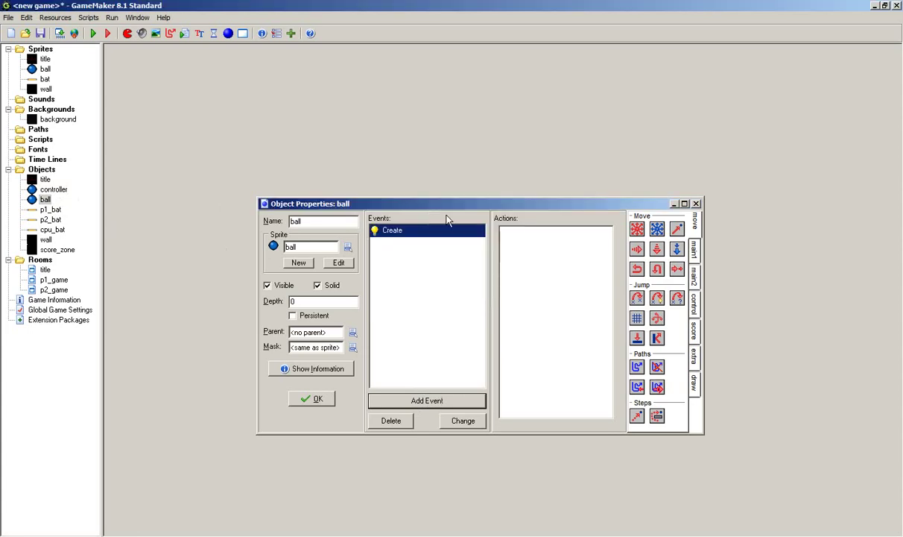
- Add a Set Alarm action to the ball's Create event that sets Alarm 0 to 250 steps
click(695, 252)
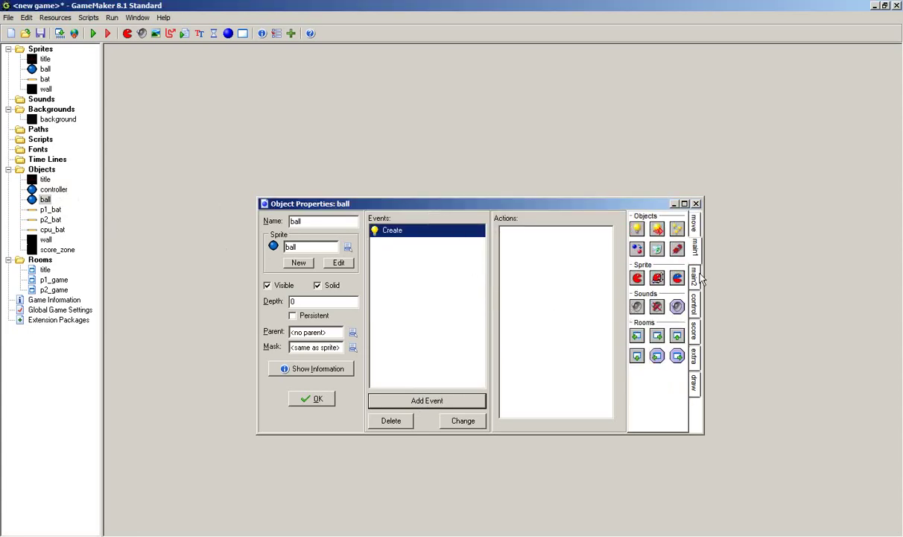
click(694, 274)
drag(571, 263, 570, 263)
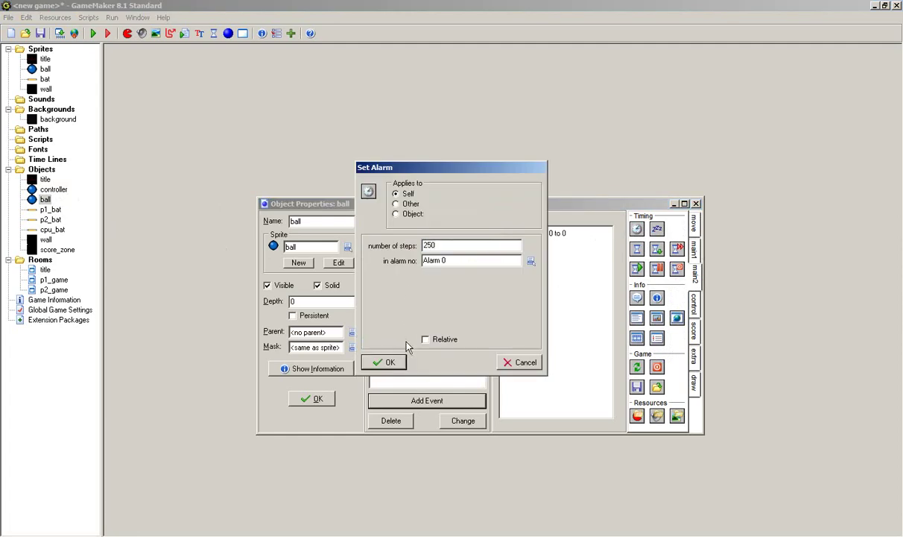
click(381, 361)
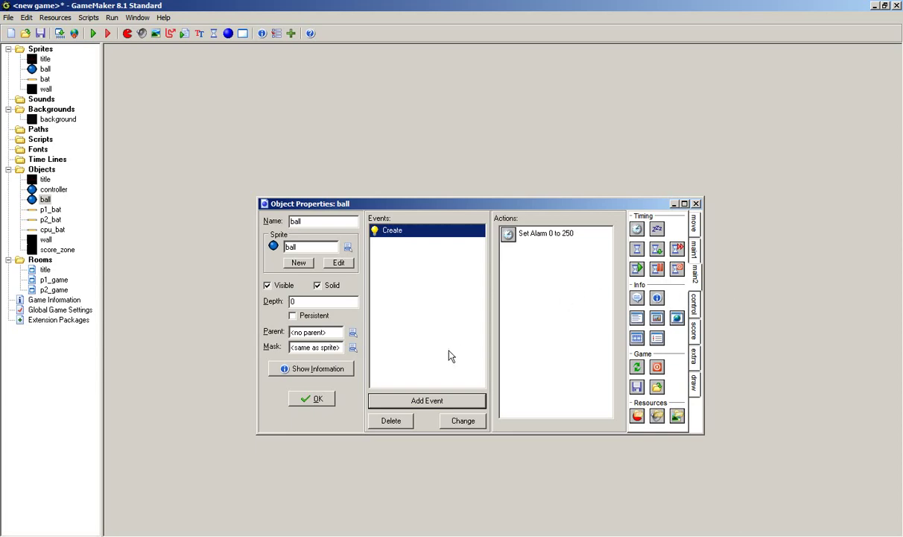
- Add an Alarm 0 event to the ball object
click(415, 401)
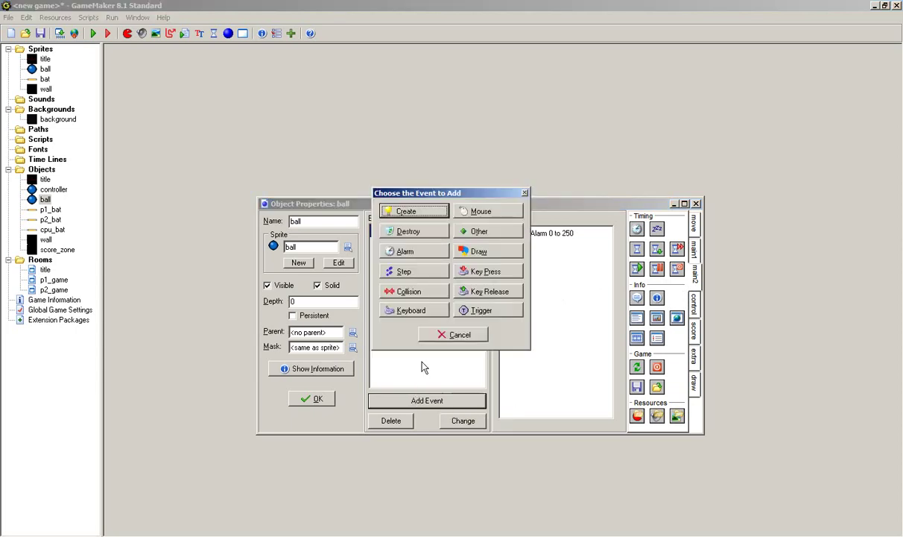
click(409, 258)
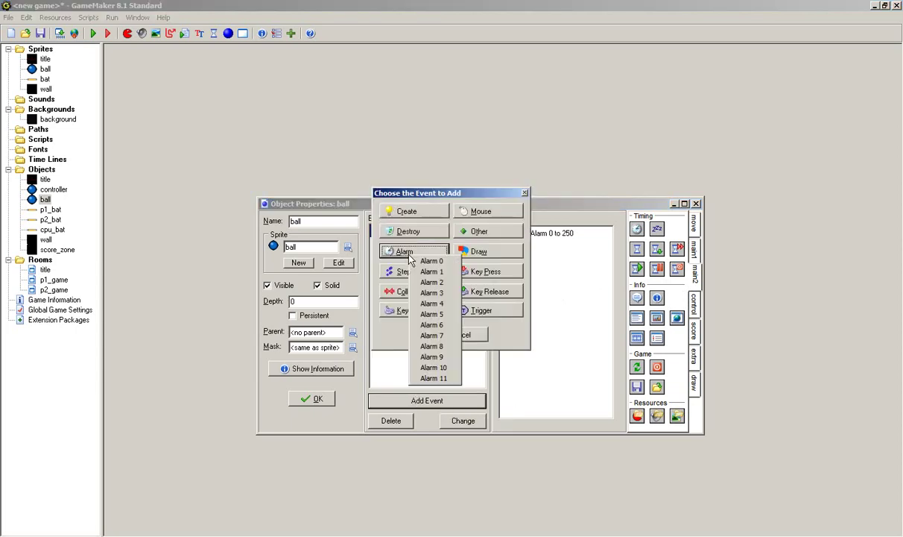
click(421, 259)
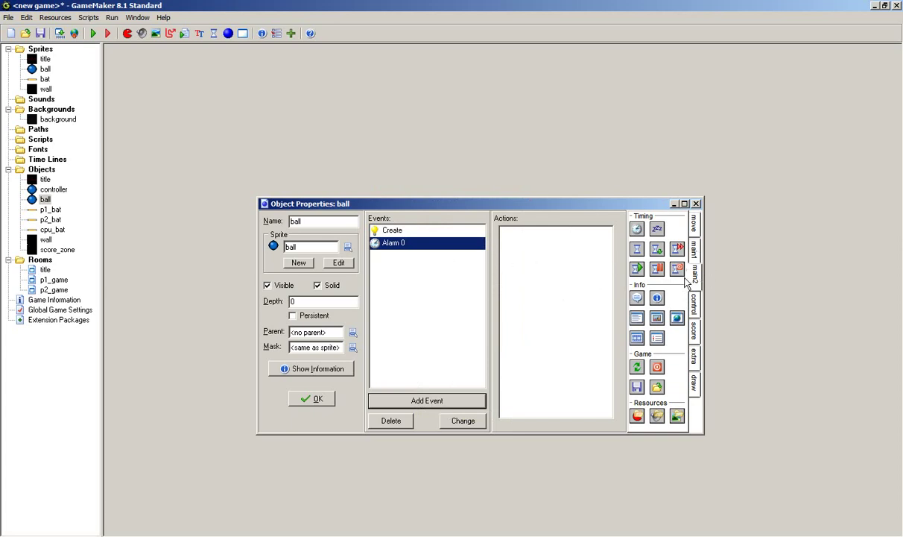
- Add a Move Fixed action to the ball's Alarm 0 event with the up-left diagonal direction and a speed
click(694, 222)
drag(637, 229, 532, 281)
click(429, 252)
click(439, 305)
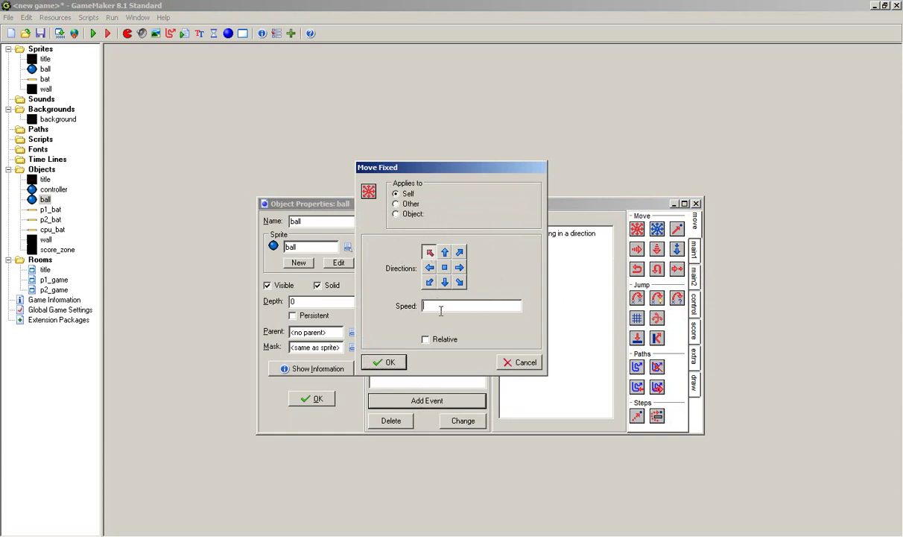
click(376, 361)
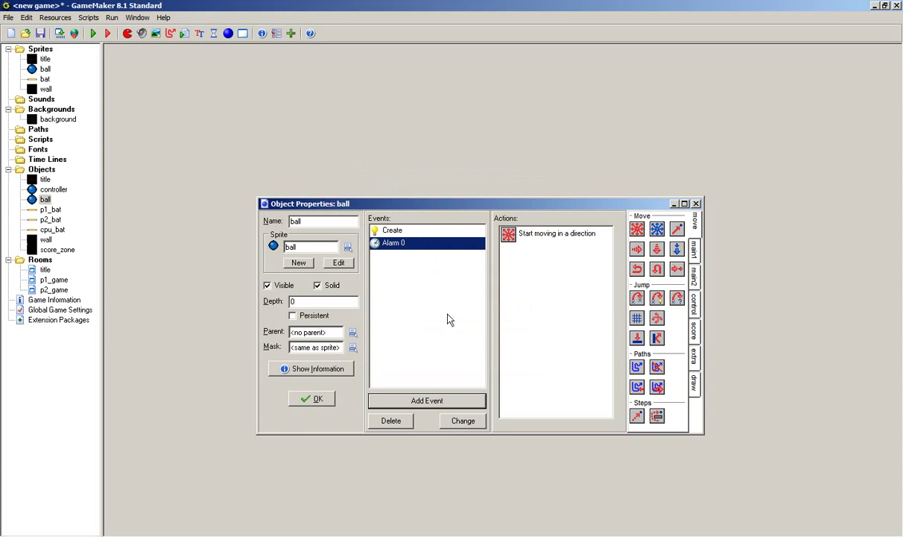
- Add a collision event with p1_bat to the ball, with a Bounce action set to precisely against solid objects
click(414, 402)
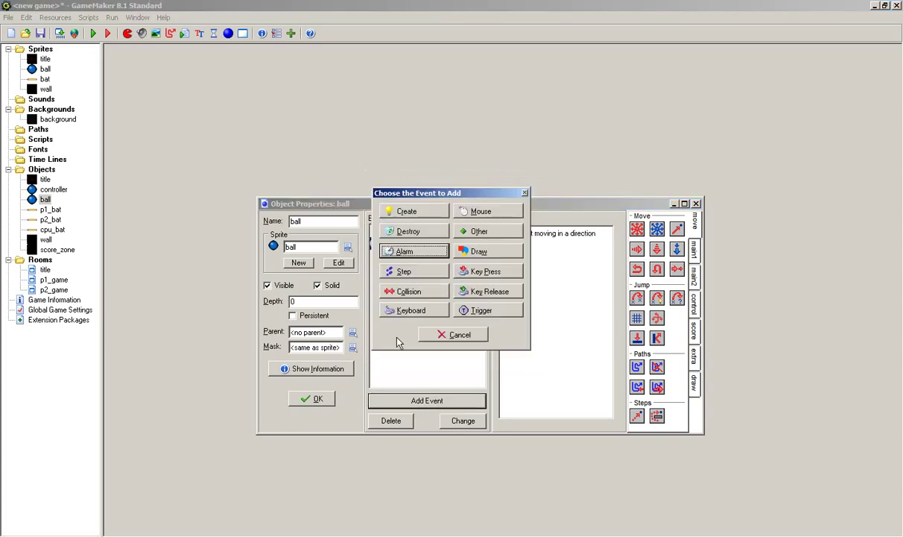
click(407, 293)
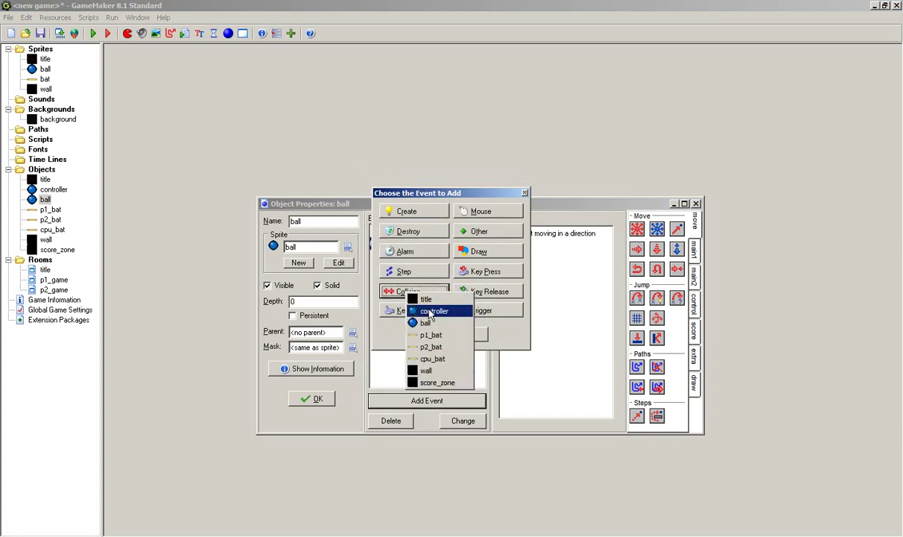
click(431, 334)
drag(656, 338, 581, 343)
click(530, 246)
click(540, 260)
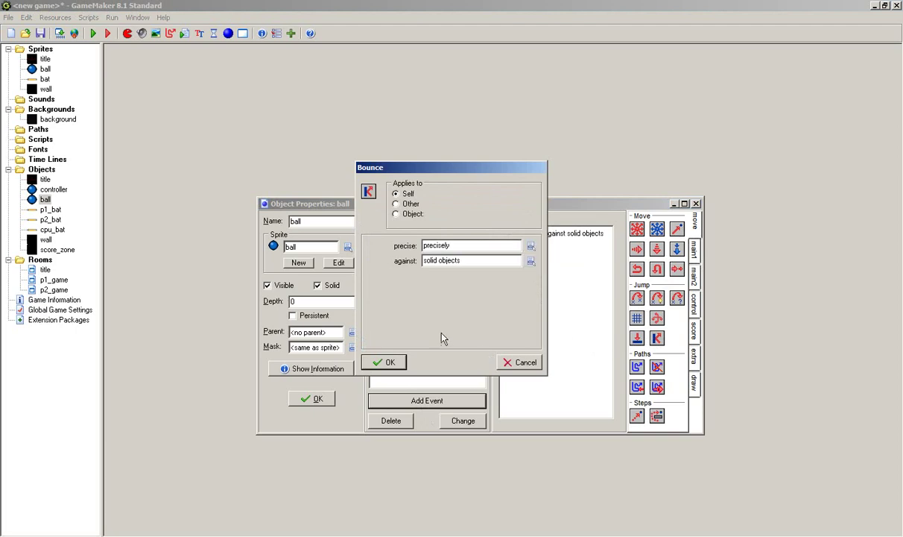
click(383, 362)
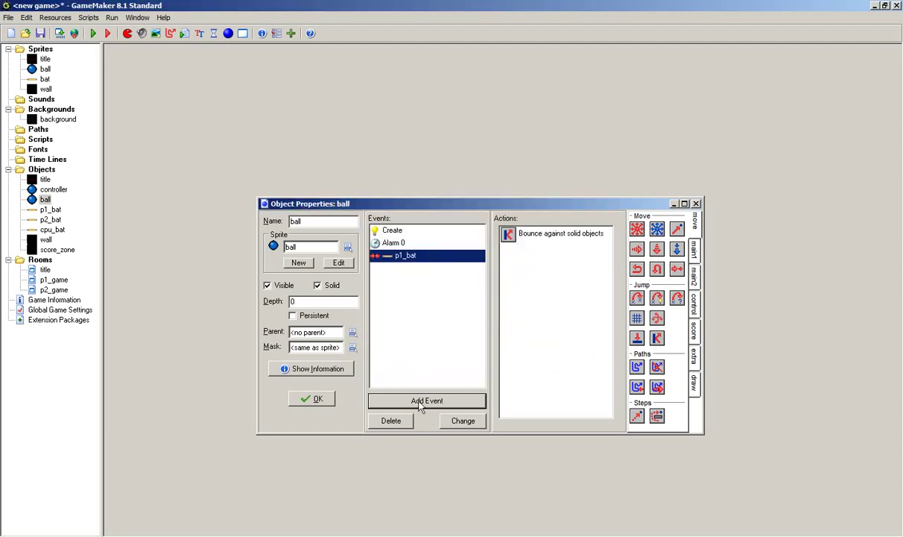
- Add a collision event with p2_bat to the ball, with a Bounce action against solid objects
click(407, 400)
click(383, 292)
click(402, 325)
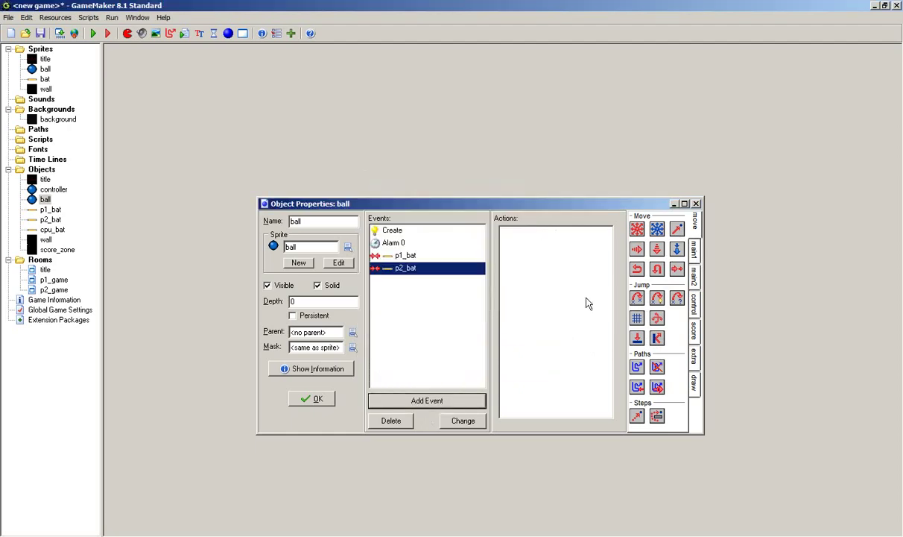
drag(657, 338, 577, 331)
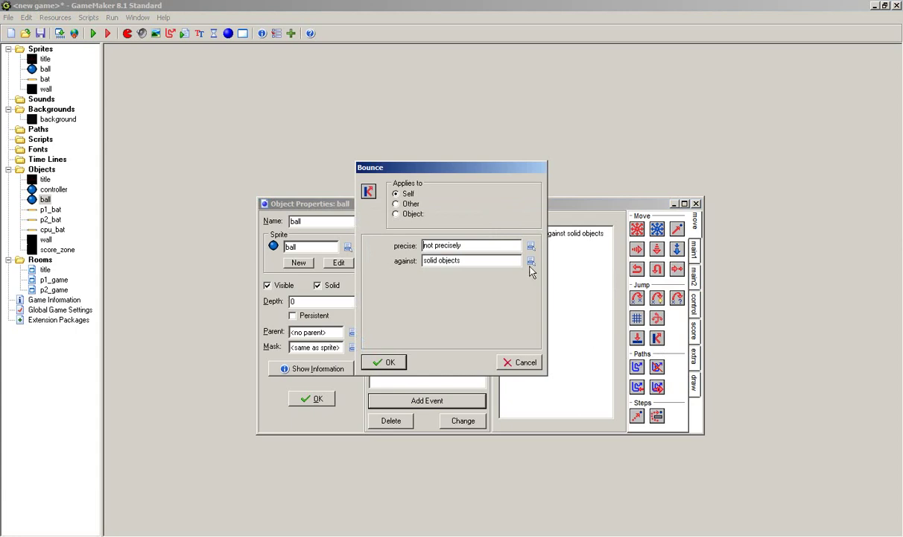
click(384, 362)
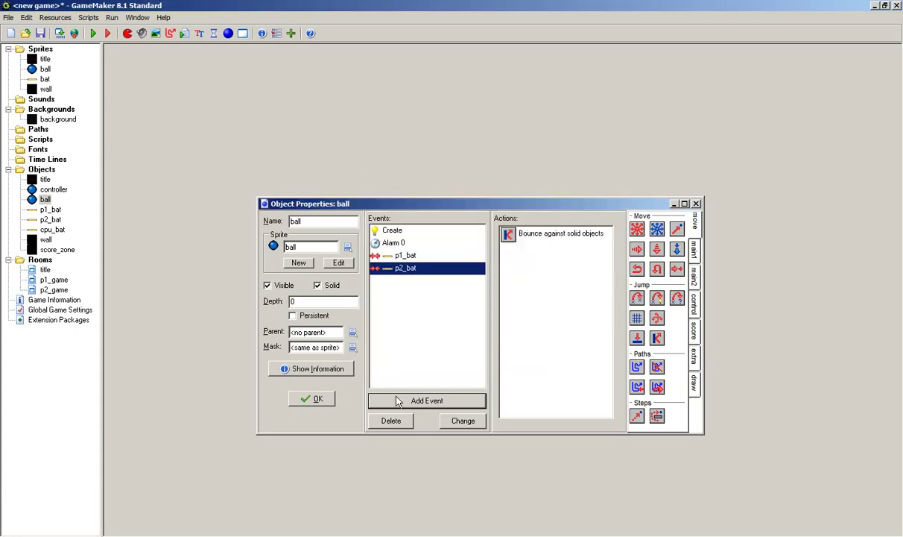
- Add a collision event with cpu_bat to the ball, with a precise Bounce action against solid objects
click(402, 400)
click(395, 291)
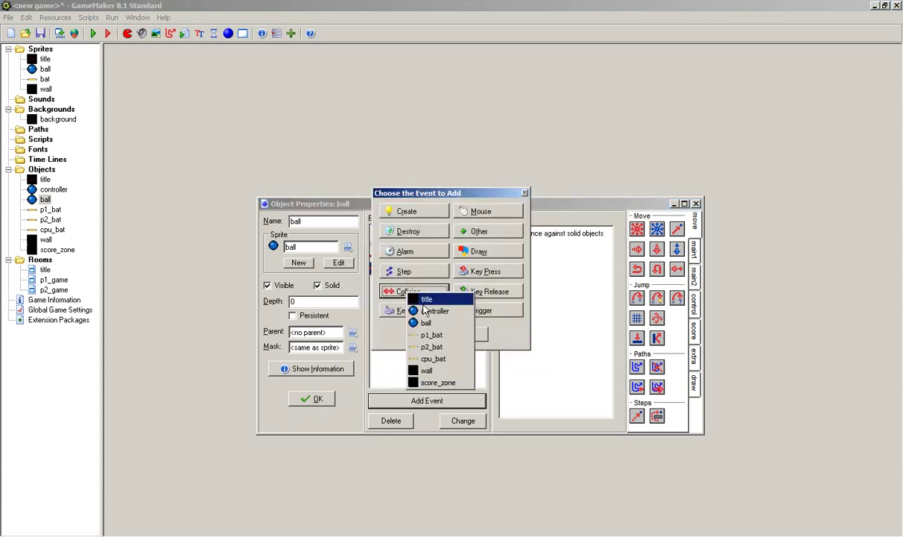
click(425, 347)
drag(656, 338, 553, 319)
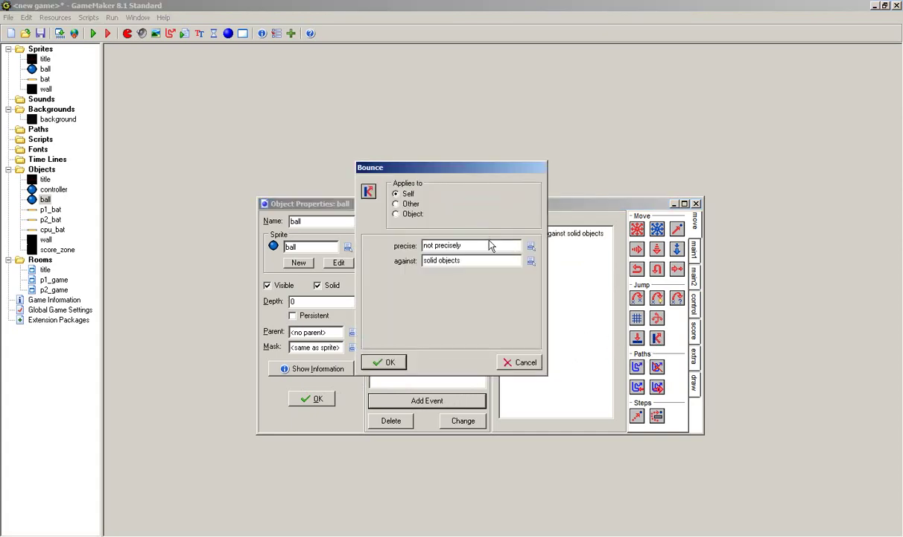
click(529, 246)
click(544, 256)
click(381, 363)
- Add a collision event with wall to the ball, with a precise Bounce action against solid objects
click(425, 399)
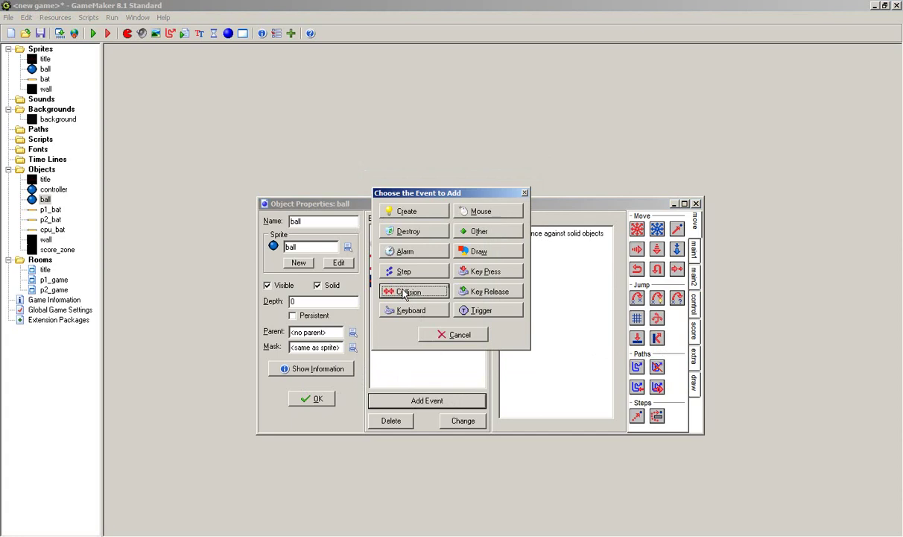
click(402, 291)
click(417, 365)
drag(656, 340, 571, 331)
click(531, 248)
click(535, 255)
click(382, 362)
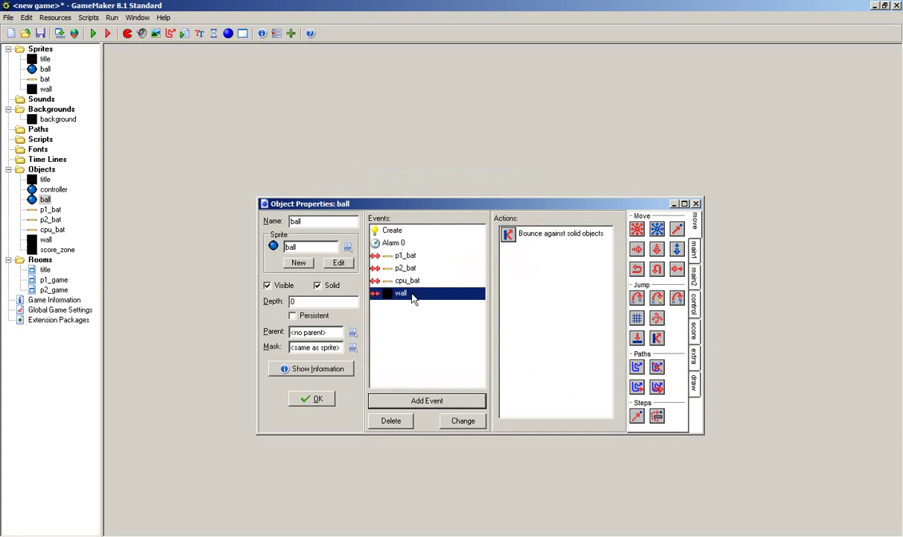
- Add a collision event with score_zone to the ball and maximize the object's properties window
click(435, 400)
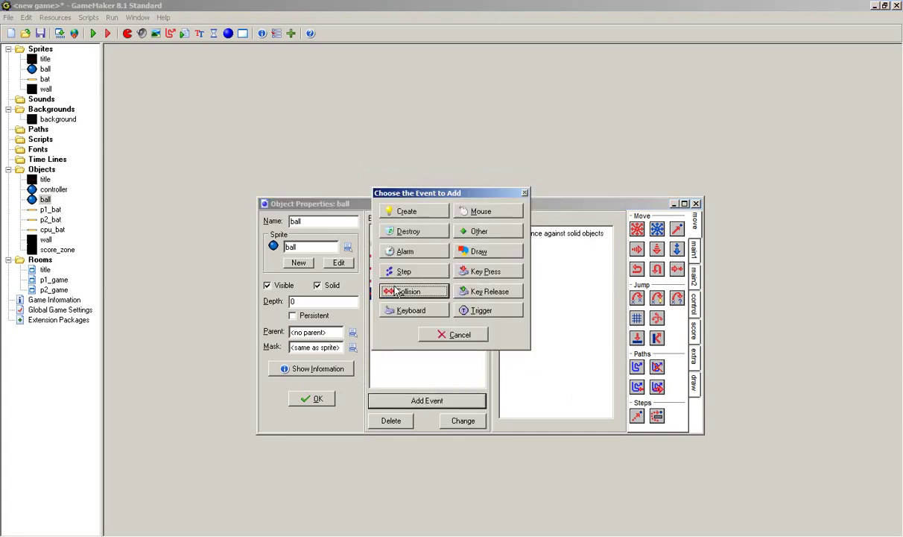
click(403, 291)
click(427, 379)
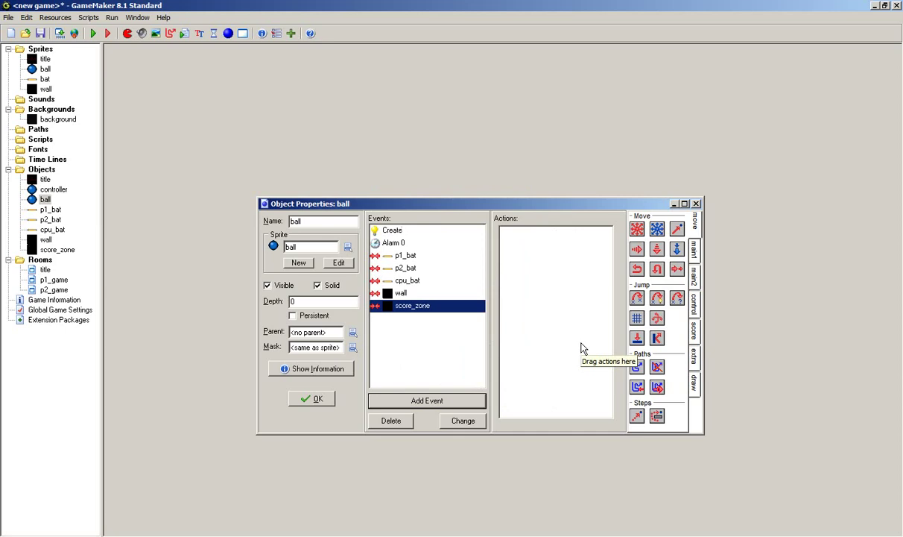
click(684, 204)
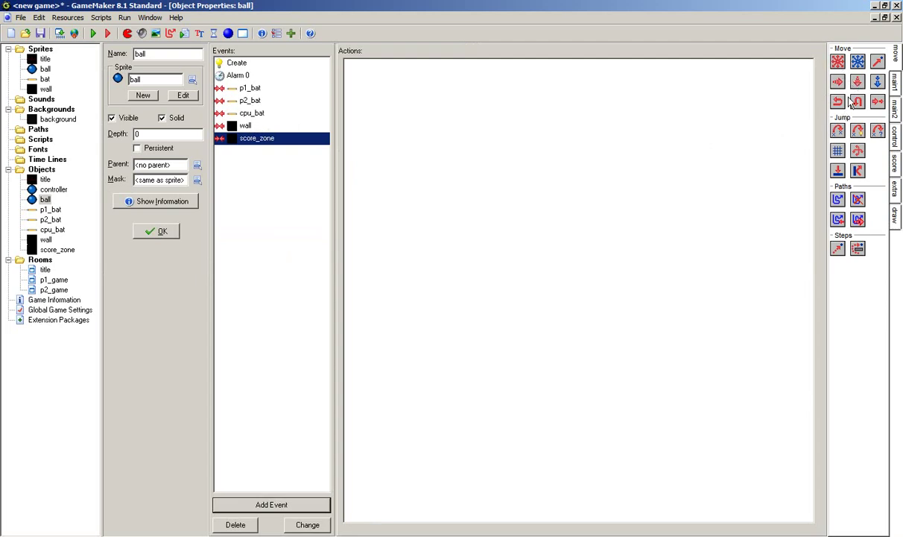
- Add a Jump to Start action applied to Self in the ball's score_zone collision event
click(897, 85)
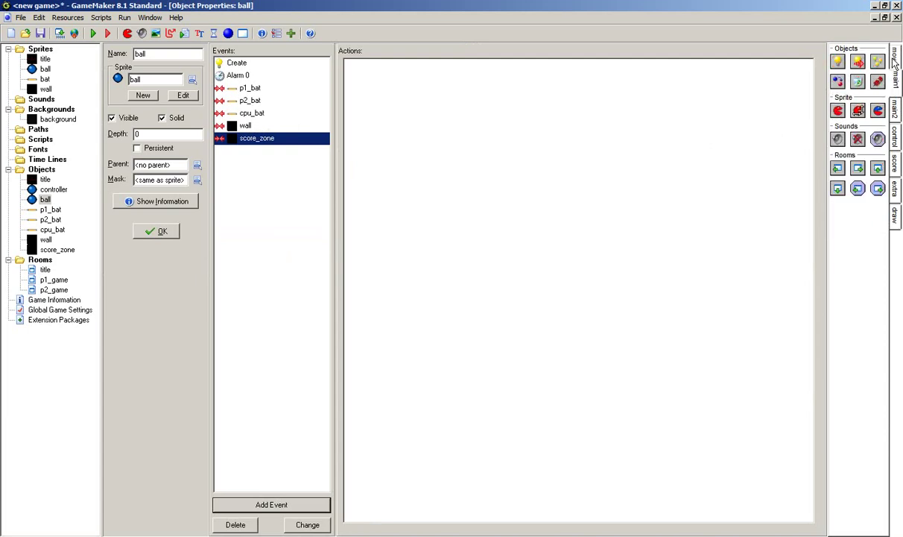
click(894, 61)
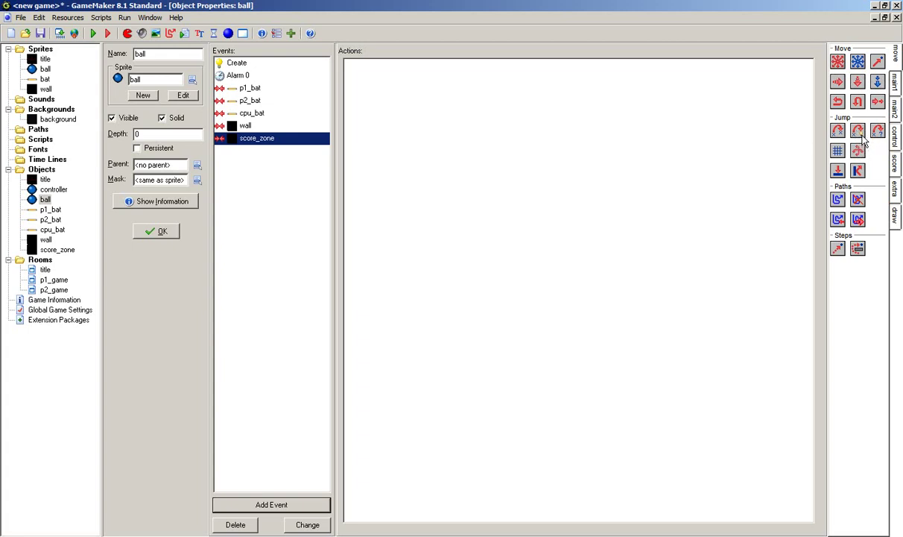
drag(858, 131, 665, 140)
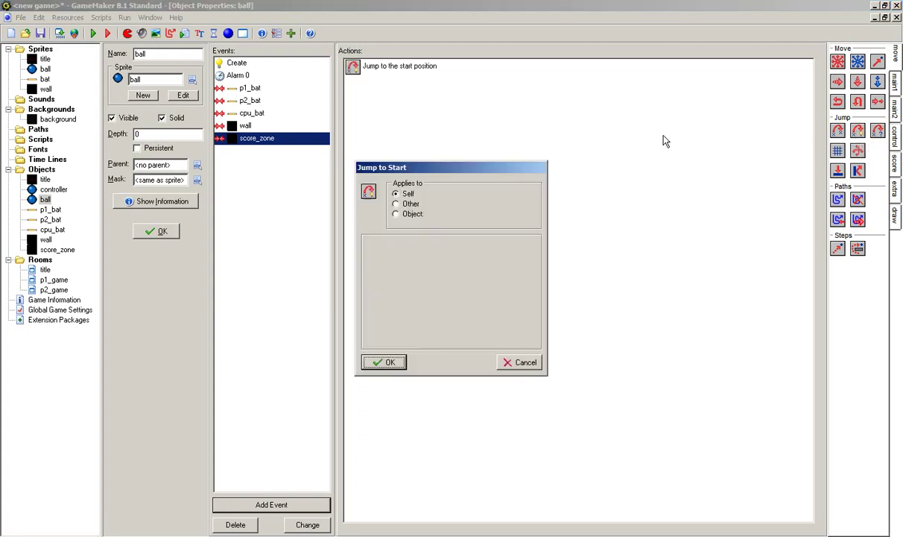
click(395, 361)
- Add a Move Fixed action with speed 0 after the Jump to Start action in the score_zone collision event
drag(793, 58, 431, 124)
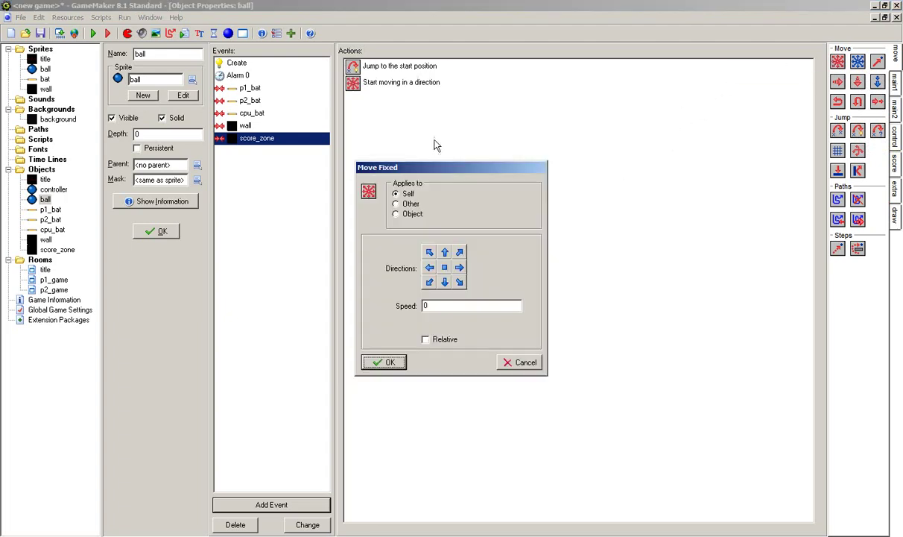
click(385, 363)
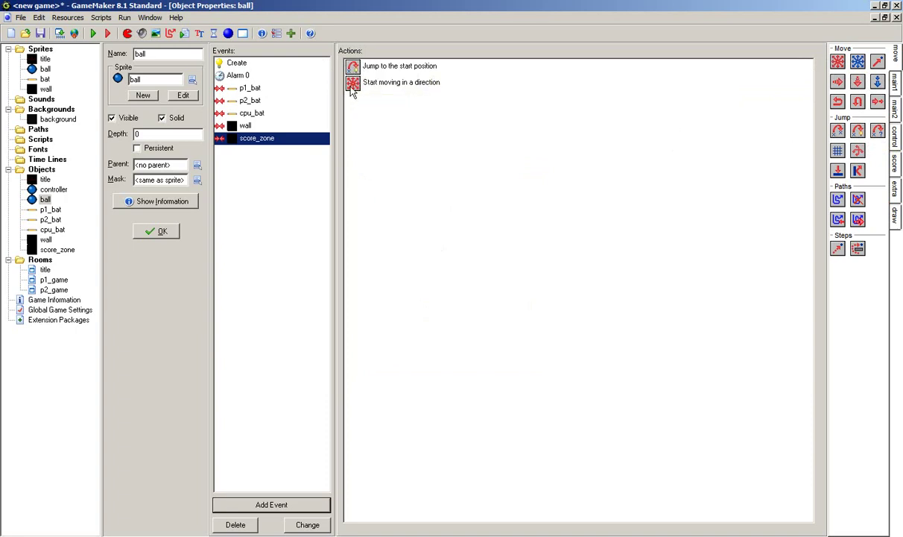
click(898, 83)
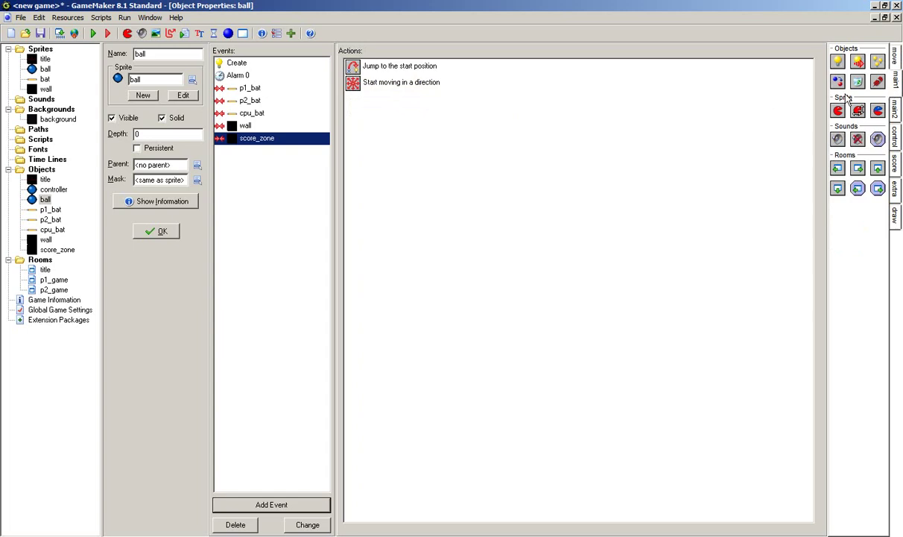
- Add a Set Alarm action of 250 steps in Alarm 0 to the ball's score_zone collision event, and close the ball's properties
click(895, 107)
drag(728, 126, 505, 181)
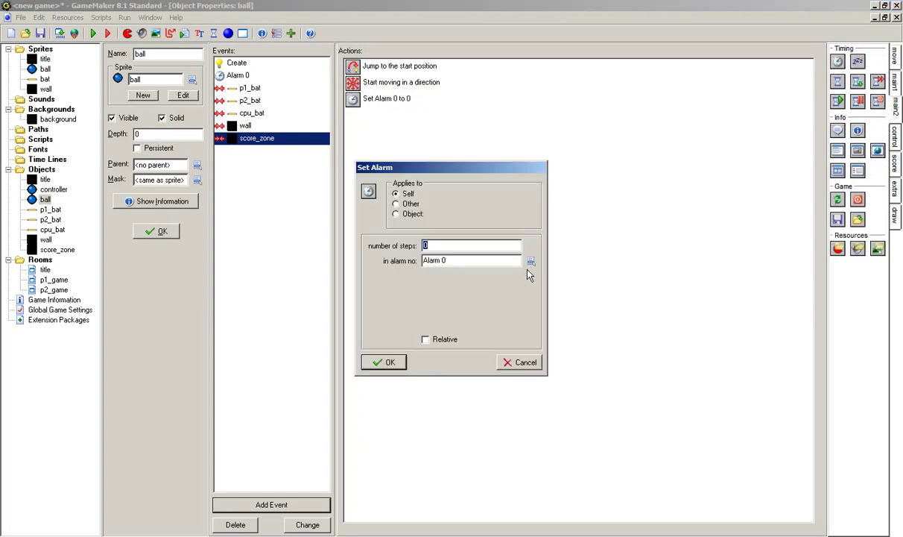
text(250)
click(382, 363)
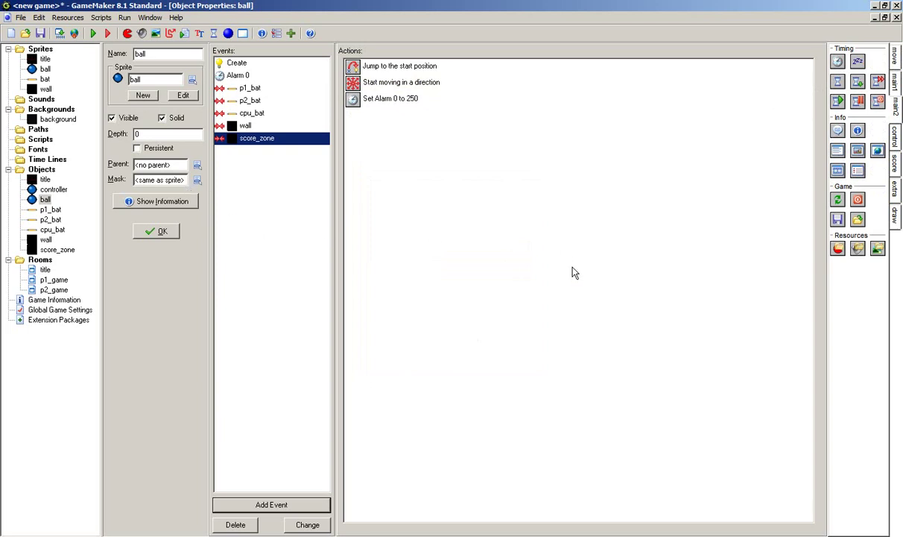
click(156, 234)
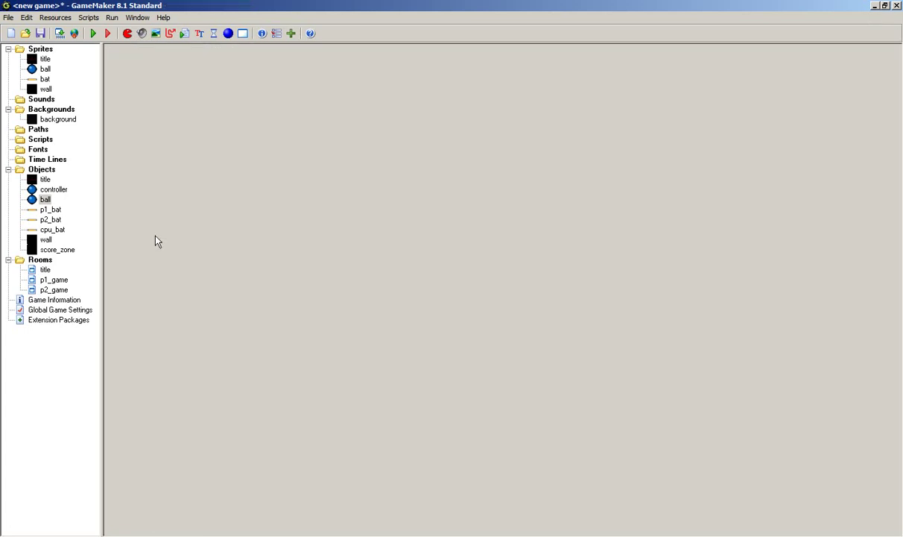
- Add a key press <Left> event to p1_bat with a Move Fixed action going left at speed 5
double_click(48, 211)
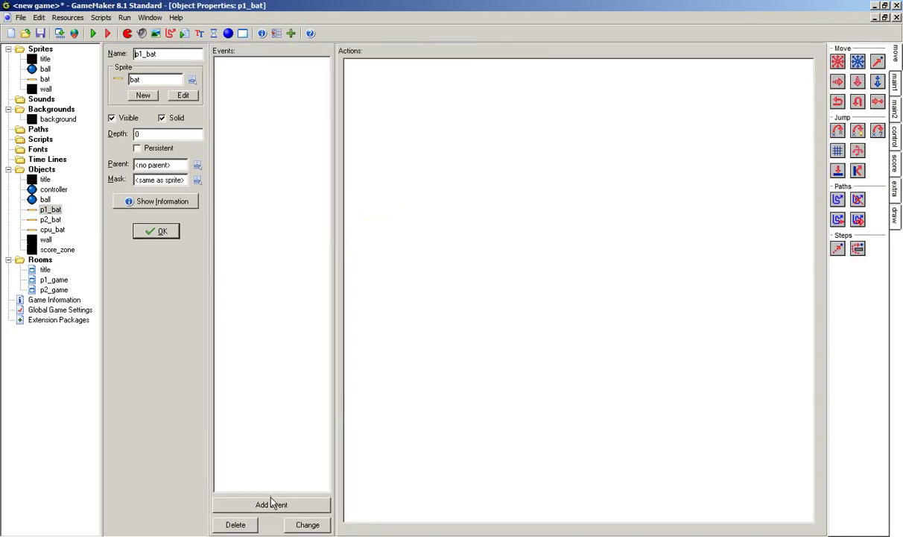
click(272, 504)
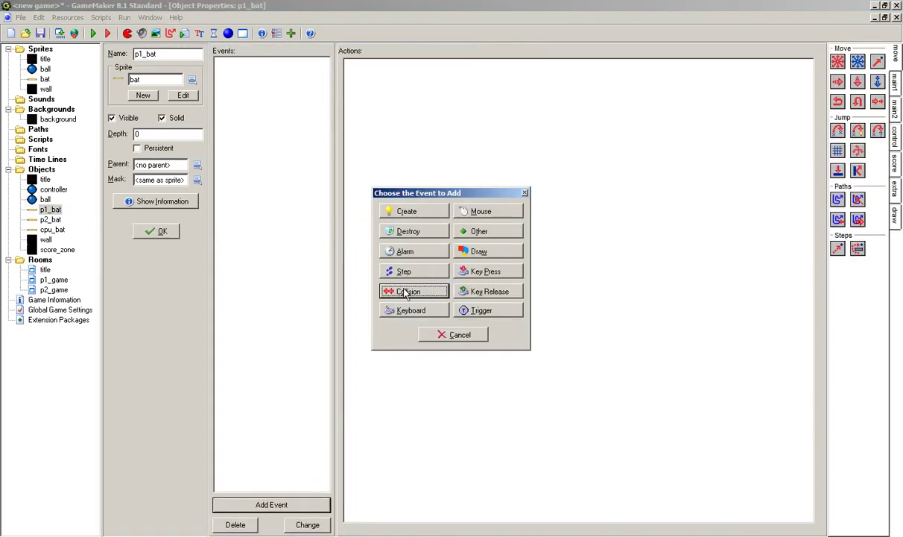
click(475, 272)
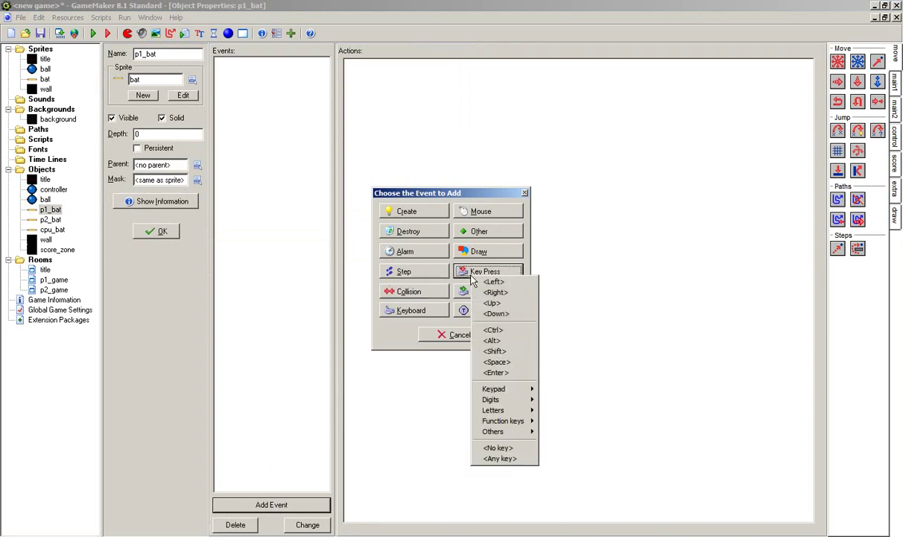
click(494, 282)
drag(838, 61, 560, 176)
click(431, 267)
click(442, 305)
key(BackSpace)
text(4)
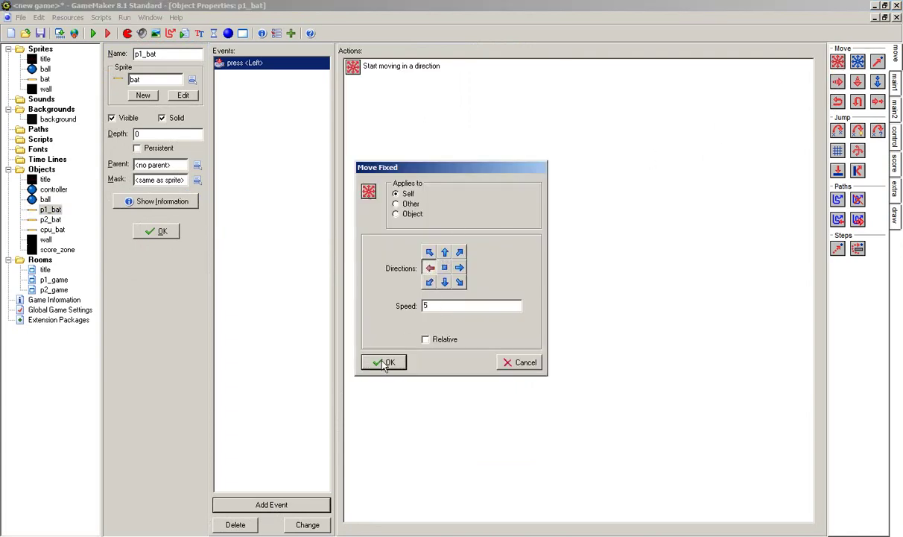
click(383, 363)
- Add a key release <Left> event to p1_bat with a Move Fixed action set to the centre stop direction
click(267, 506)
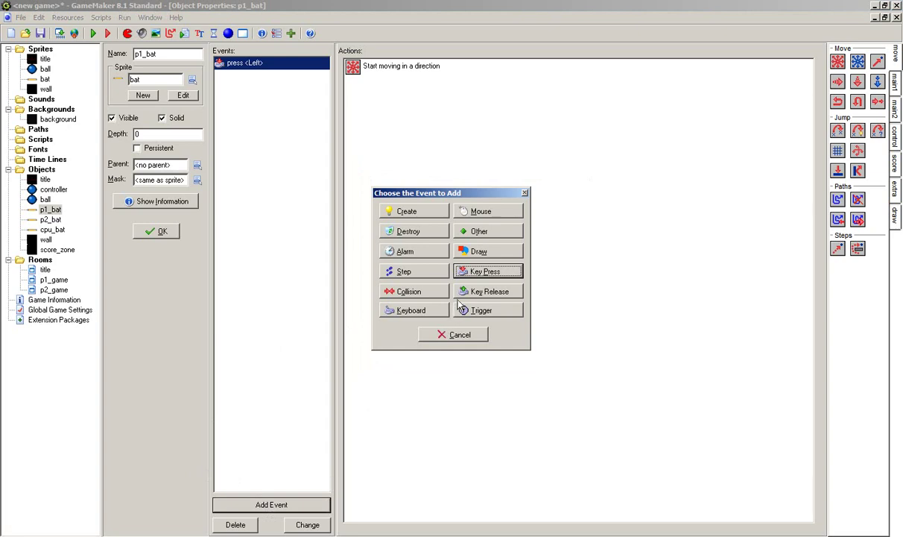
click(483, 291)
click(485, 300)
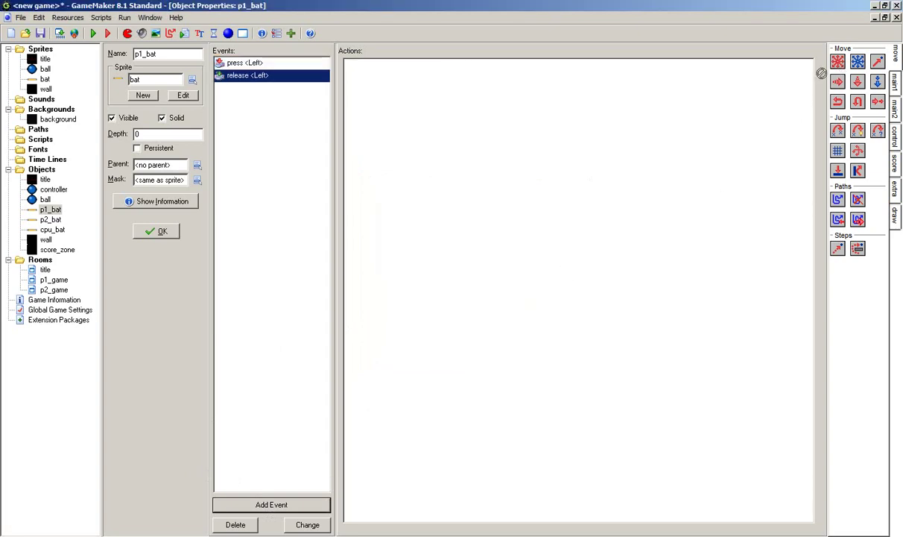
drag(838, 61, 746, 74)
click(445, 268)
click(384, 362)
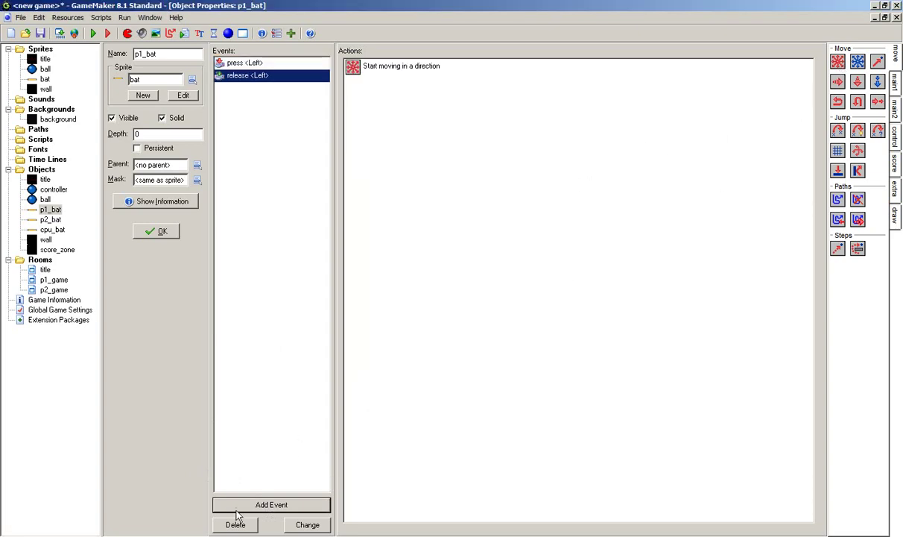
- Add a key press <Right> event to p1_bat with a Move Fixed action and set its speed
click(271, 504)
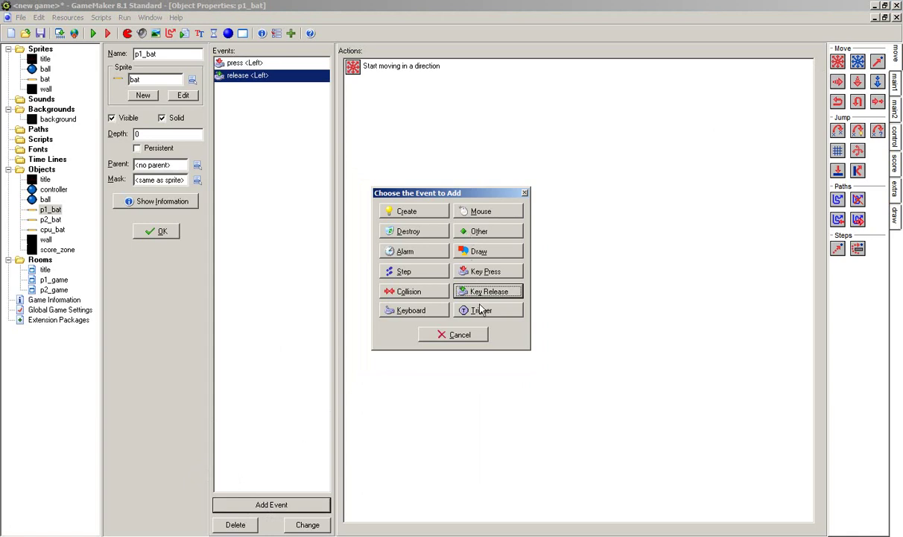
click(479, 272)
click(493, 285)
drag(837, 62, 406, 296)
click(437, 305)
text(3)
click(382, 362)
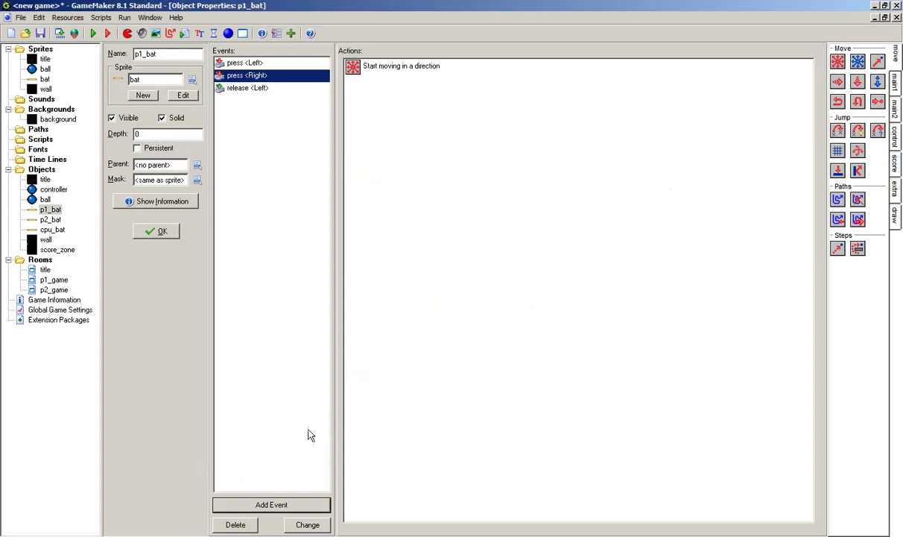
- Add a key release <Right> event to p1_bat with a Move Fixed action at speed 0, and close the object's properties
click(296, 505)
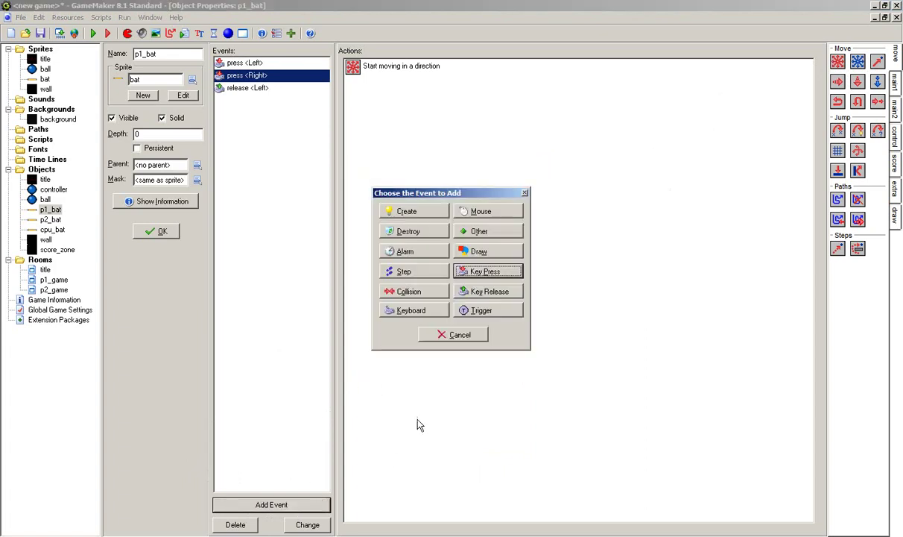
click(489, 292)
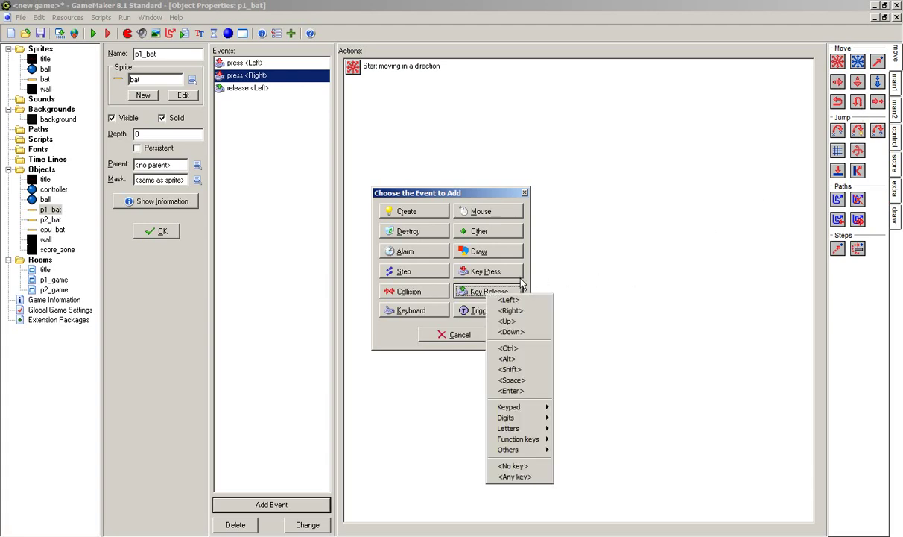
click(511, 310)
drag(838, 62, 649, 88)
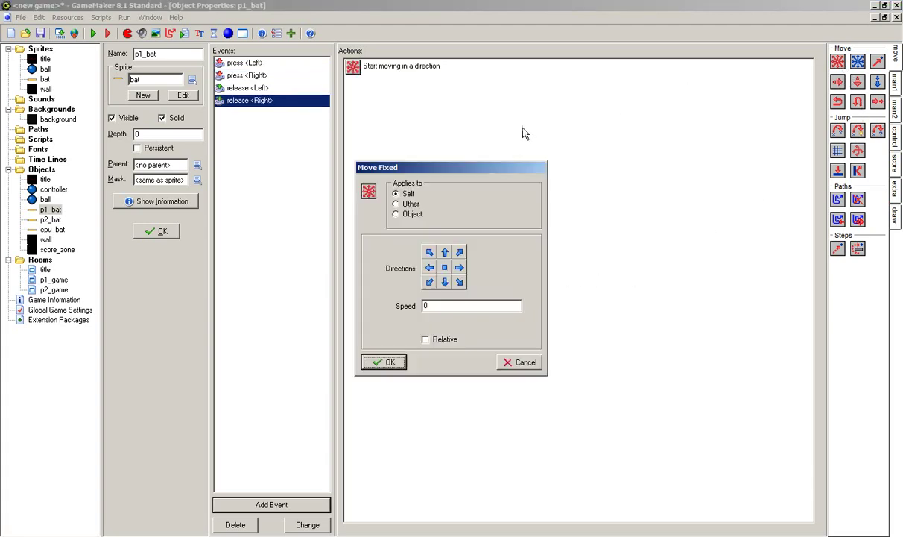
click(377, 362)
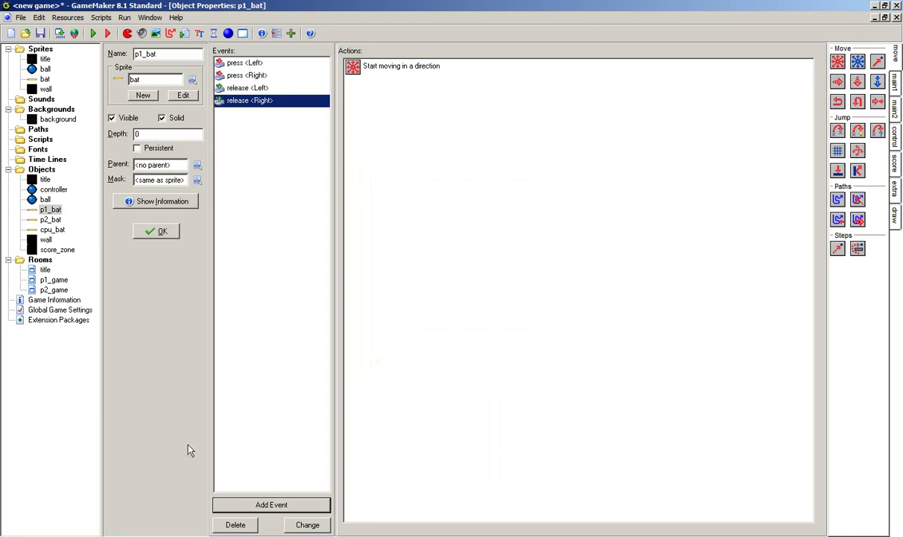
click(156, 231)
- Add a key press A event to p2_bat with a Move Fixed action going left at speed 5
double_click(50, 219)
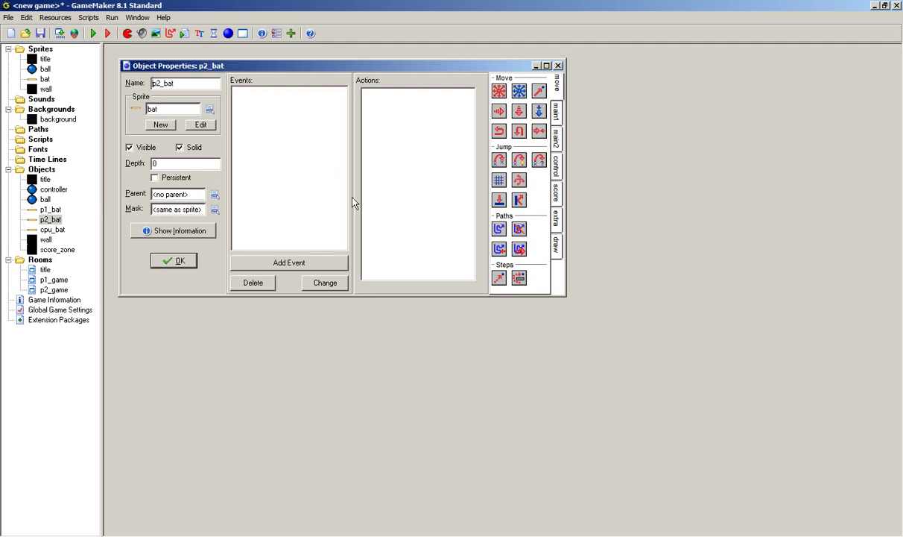
click(290, 264)
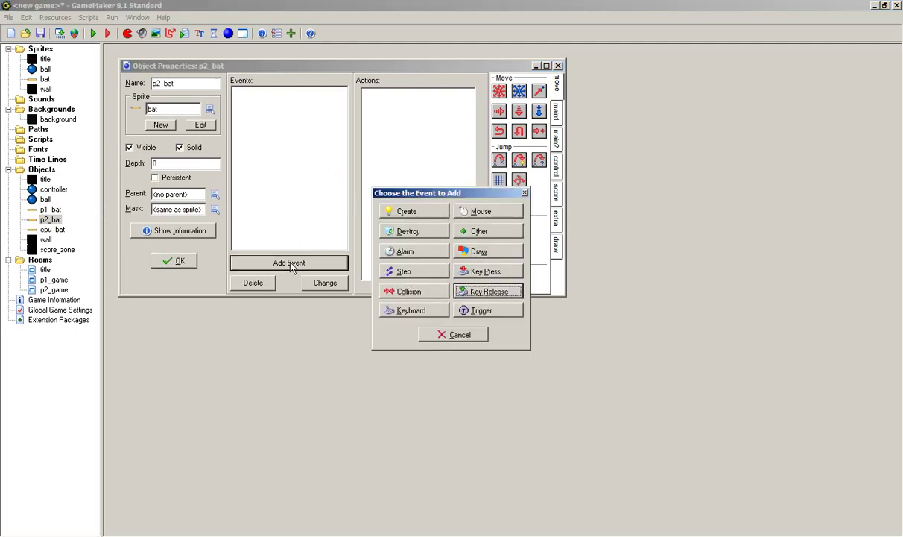
click(471, 275)
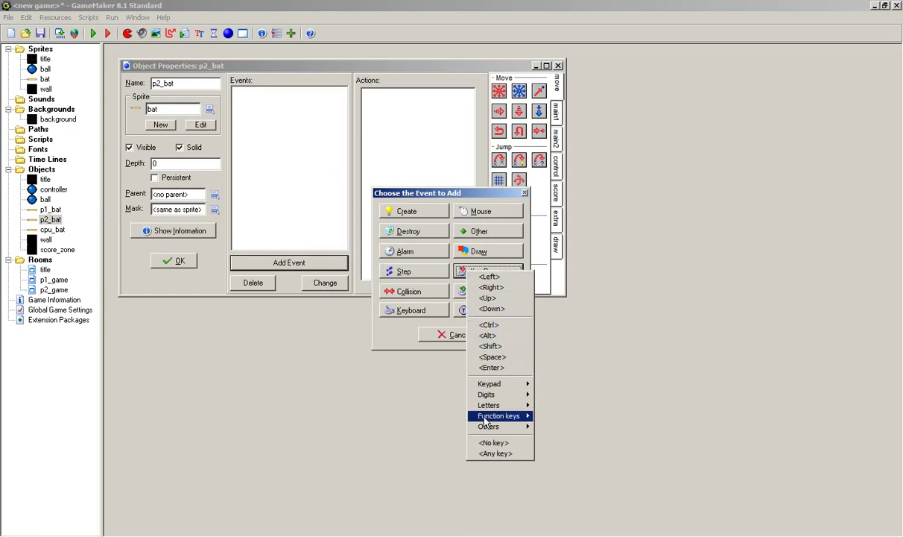
mouse_move(523, 408)
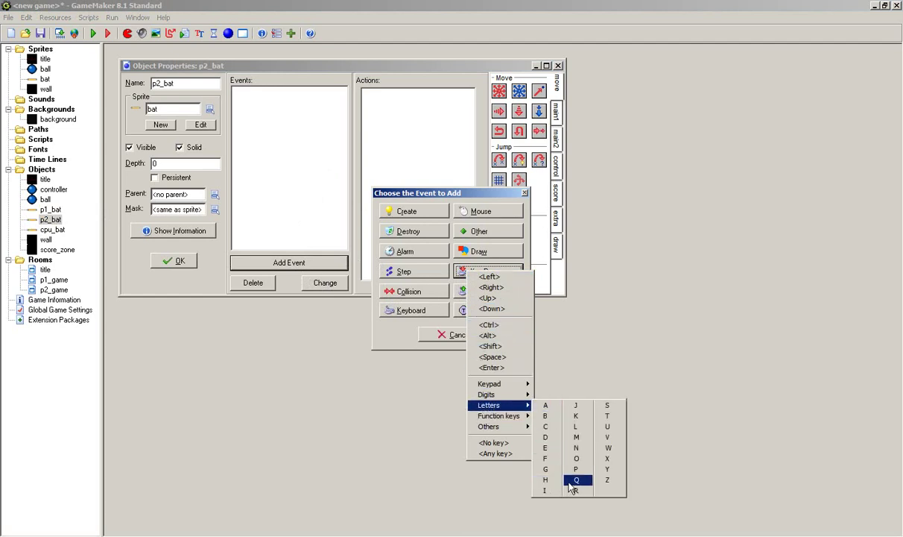
click(545, 404)
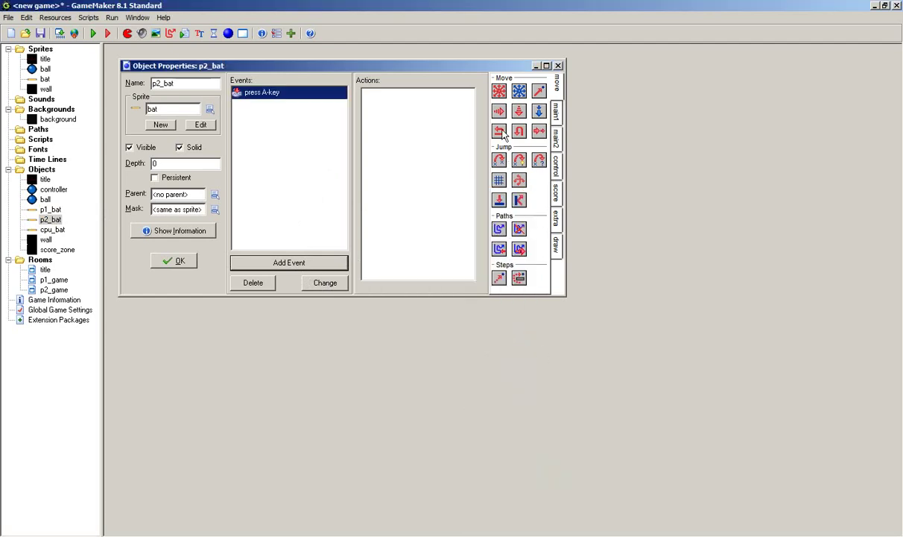
drag(498, 93, 398, 124)
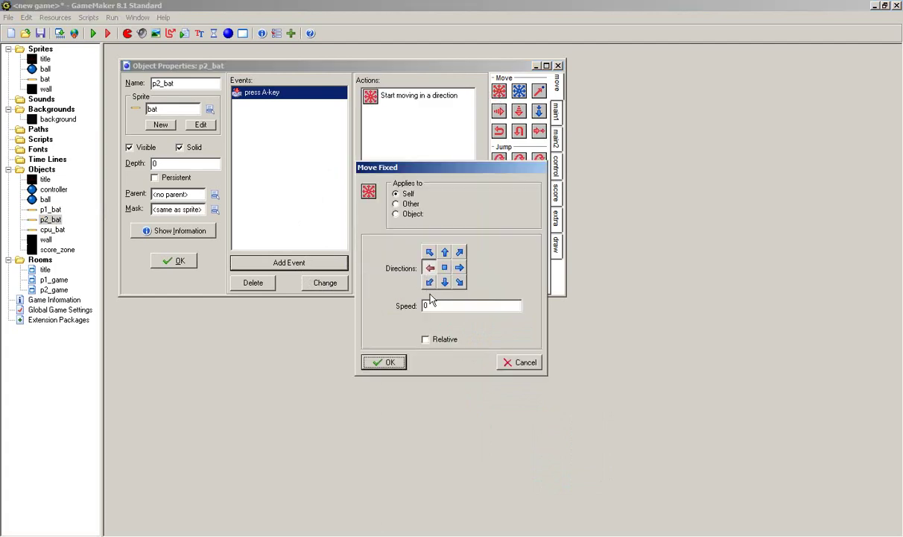
text(8)
click(376, 360)
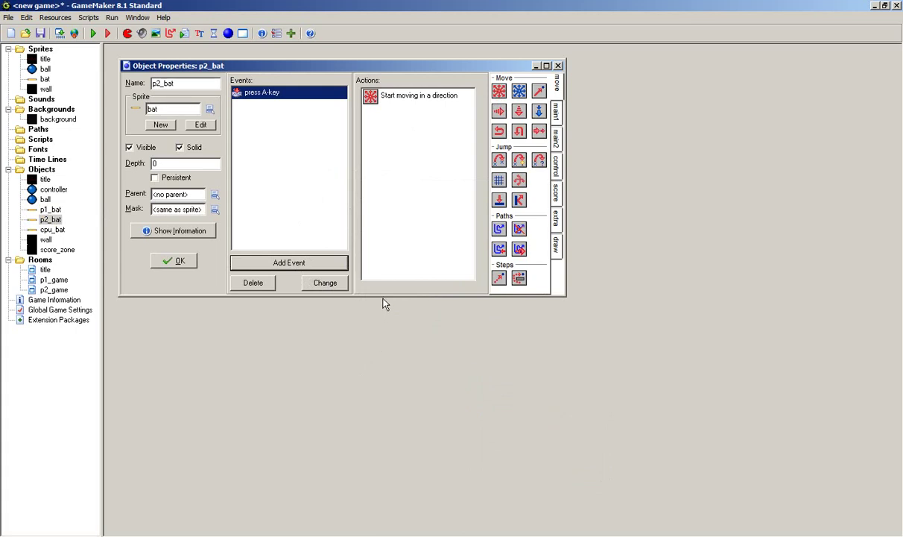
click(375, 102)
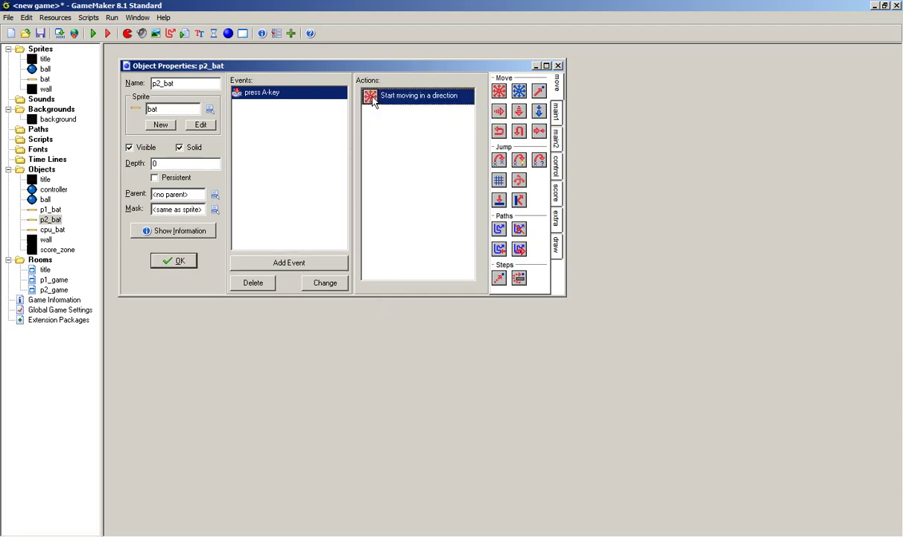
- Add a key release A event to p2_bat with a Move Fixed action in the centre stop direction at speed 0
click(290, 262)
click(483, 298)
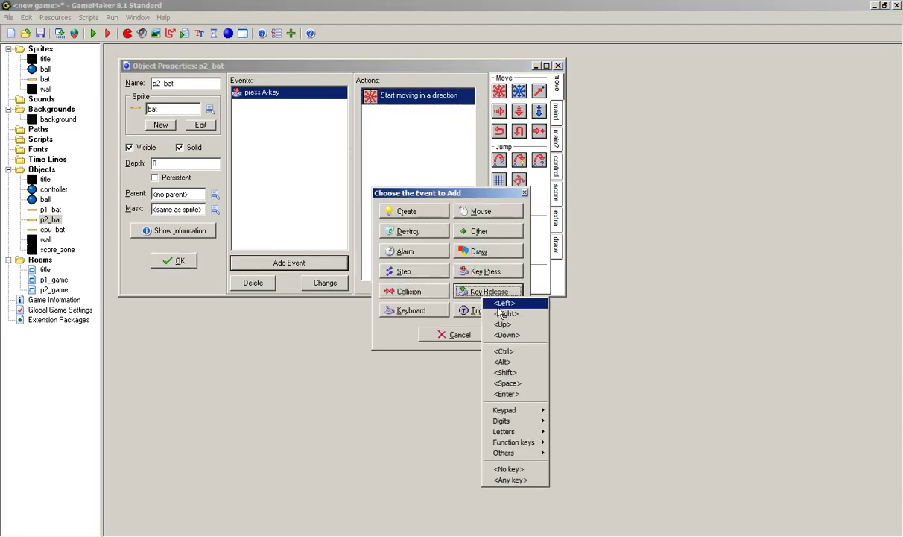
mouse_move(522, 431)
click(560, 425)
drag(423, 128, 423, 130)
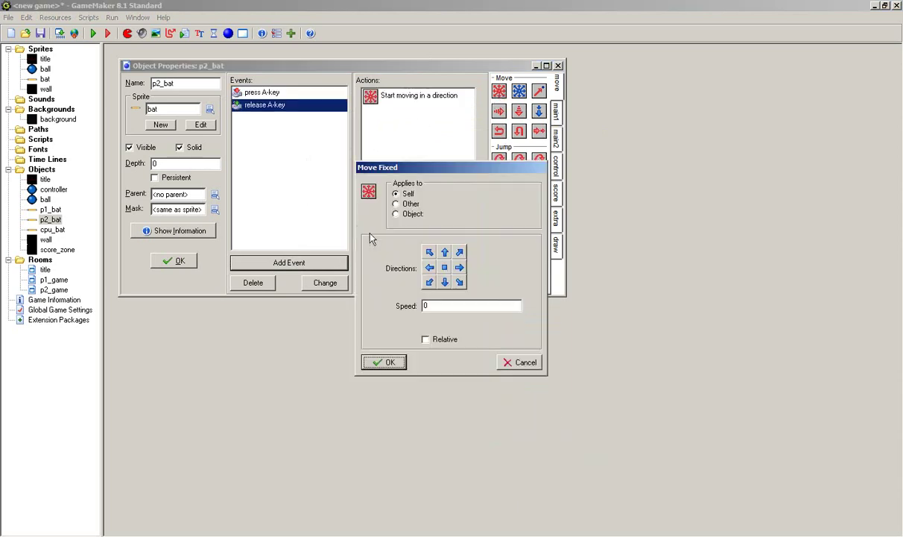
click(419, 255)
click(369, 352)
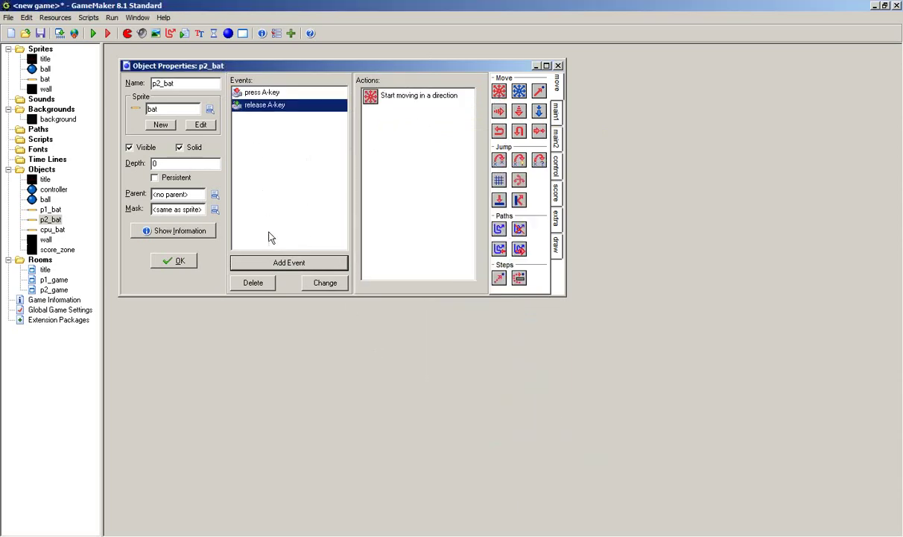
click(286, 262)
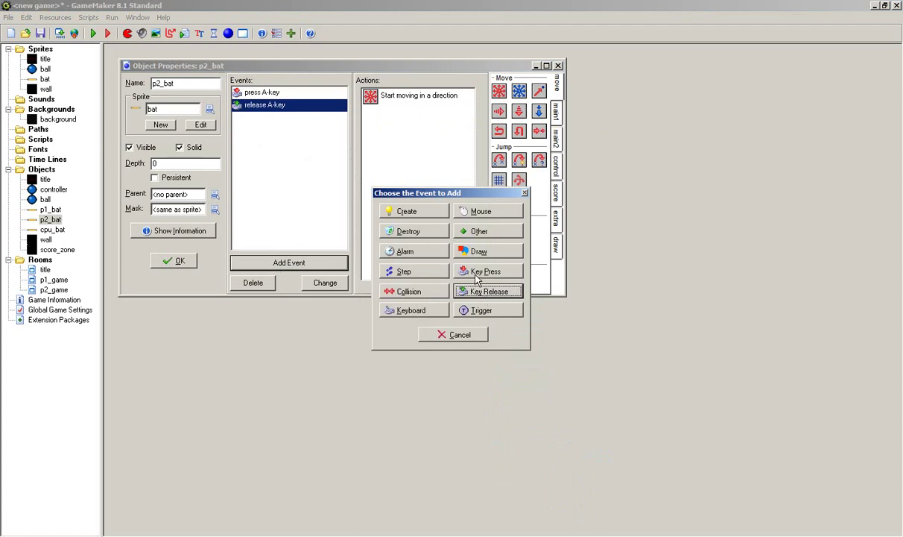
click(478, 272)
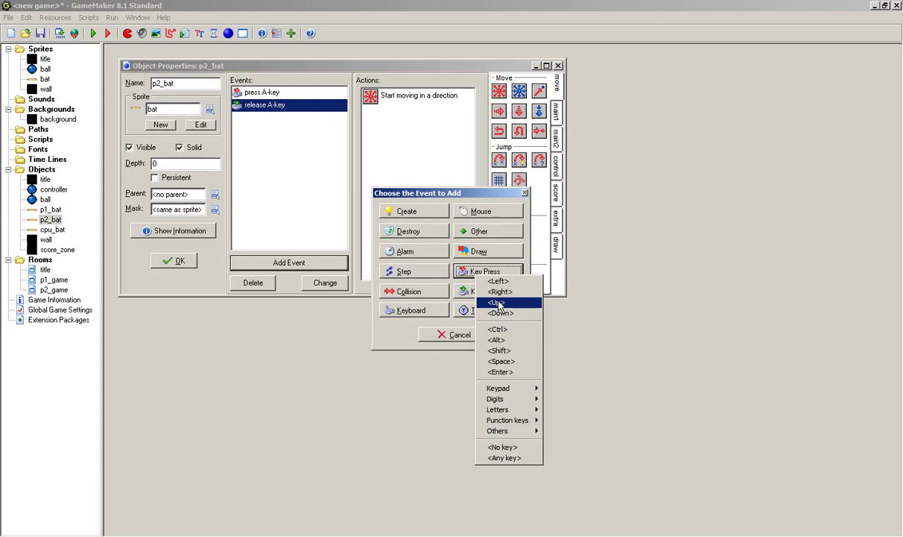
click(285, 193)
click(436, 337)
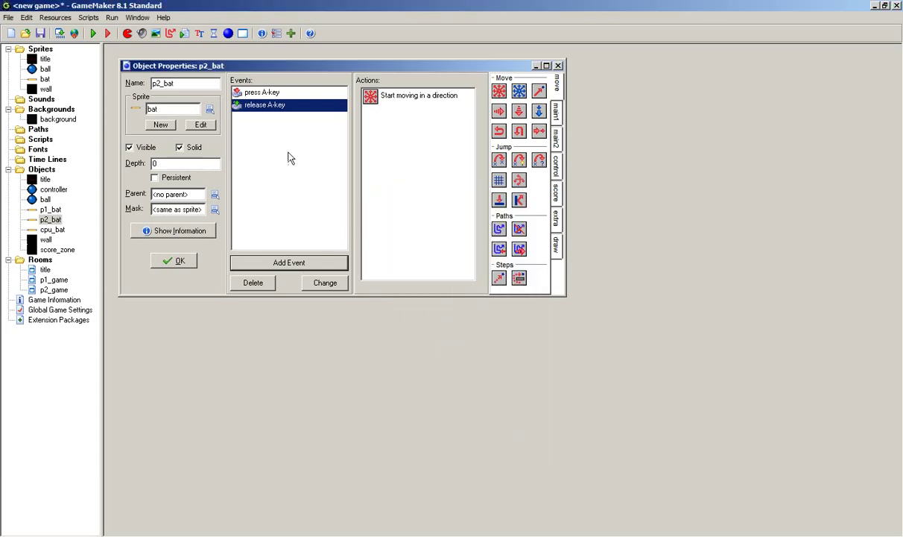
- Review the Move Fixed settings in p2_bat's A key press and A key release events
click(269, 92)
double_click(370, 95)
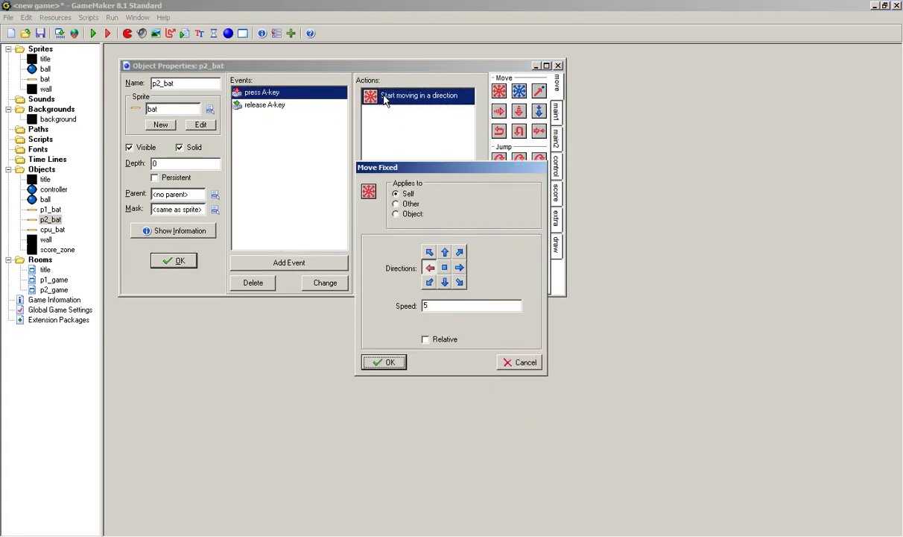
click(374, 346)
click(264, 106)
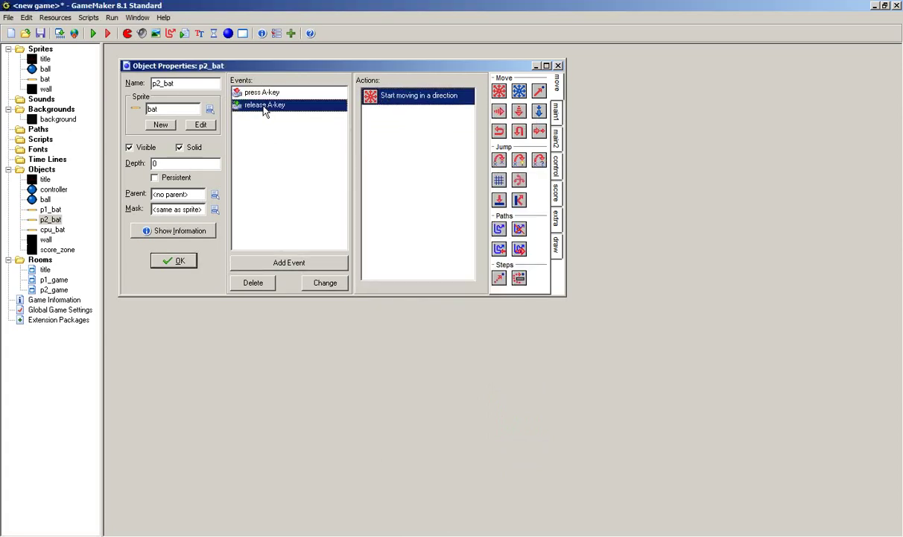
double_click(368, 95)
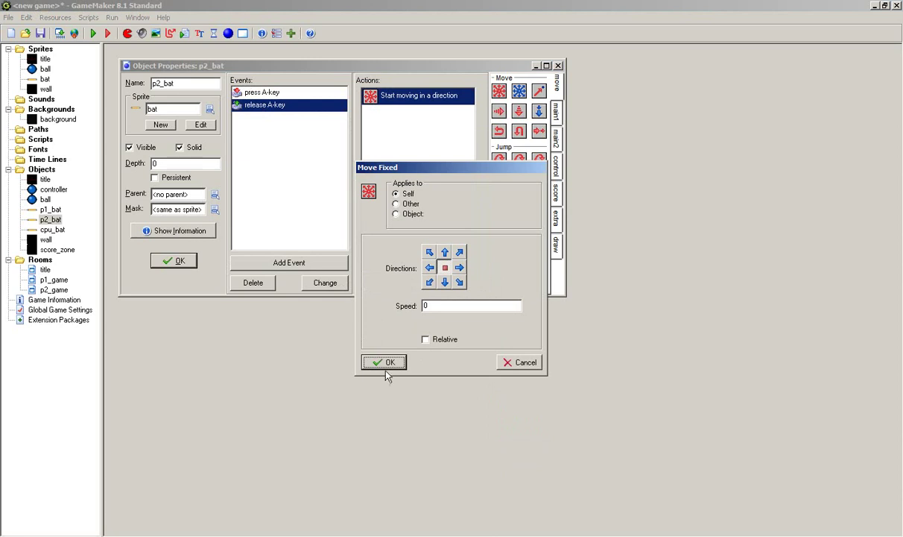
click(384, 363)
- Add a key press D event to p2_bat with a Move Fixed action going right at speed 5
click(261, 263)
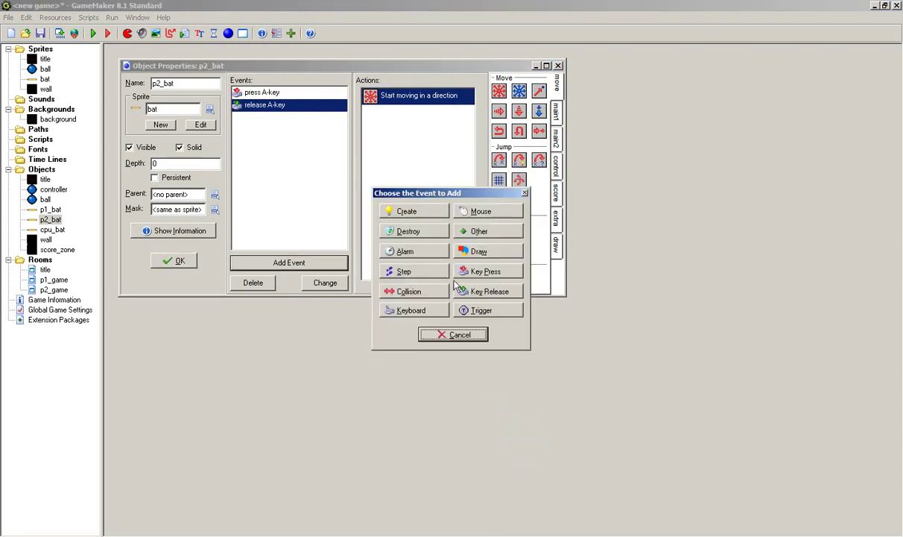
click(480, 273)
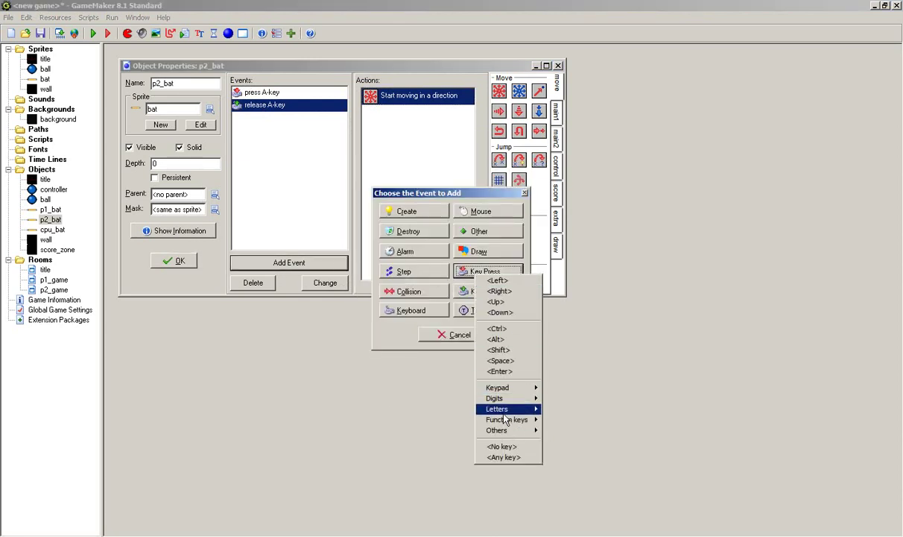
mouse_move(518, 408)
click(553, 438)
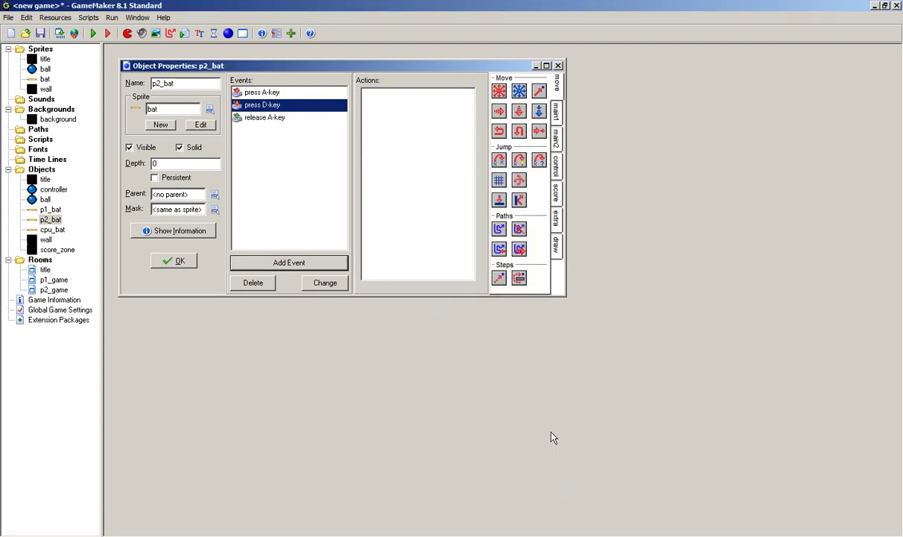
drag(501, 95, 388, 123)
click(459, 268)
click(427, 307)
text(5)
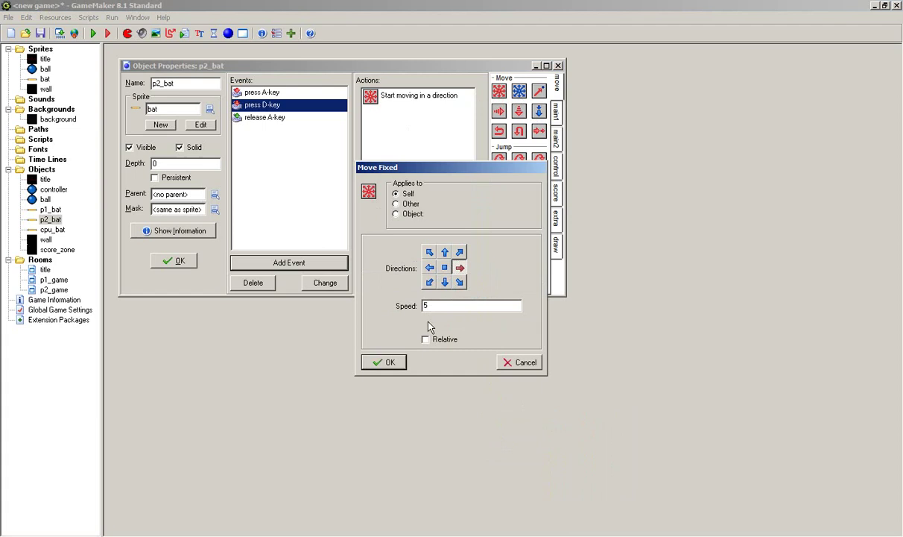
click(388, 361)
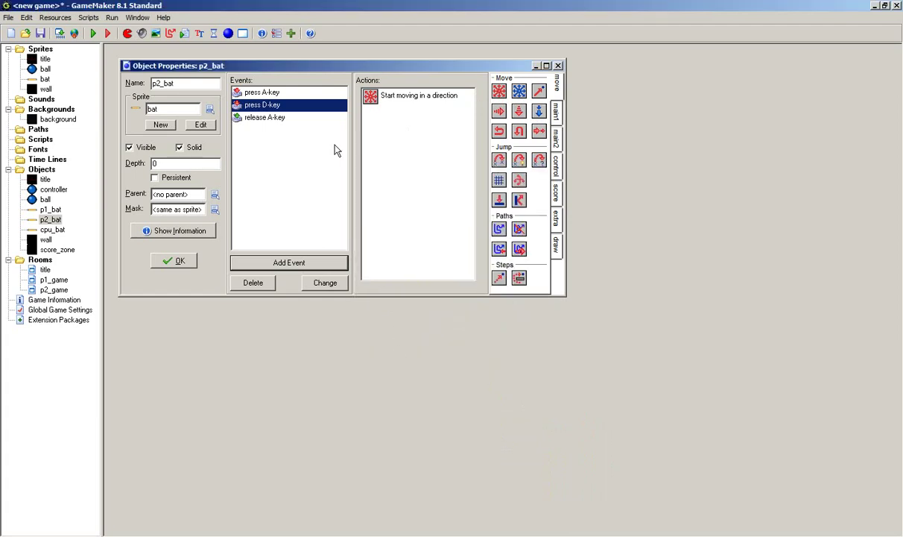
- Add a key release D event to p2_bat with a Move Fixed action in the centre stop direction at speed 0, and close its properties
click(290, 262)
click(470, 292)
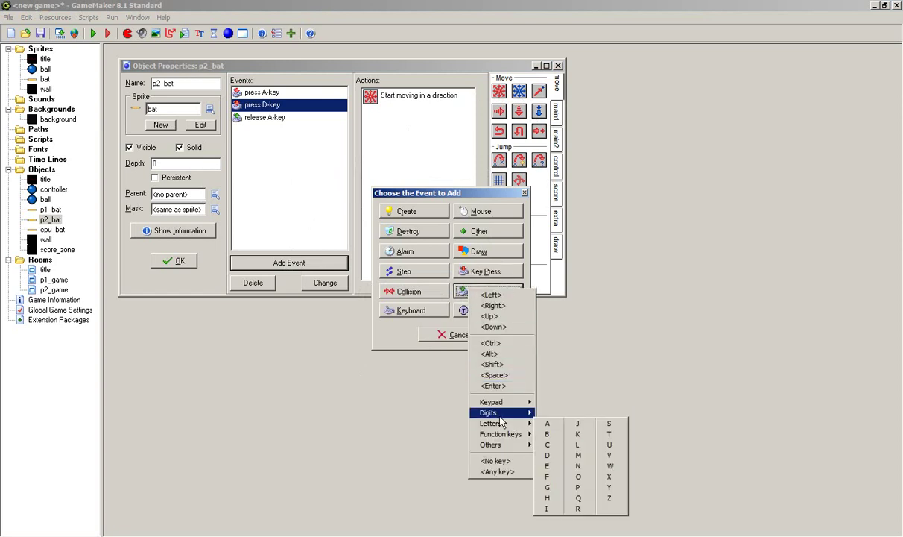
mouse_move(522, 423)
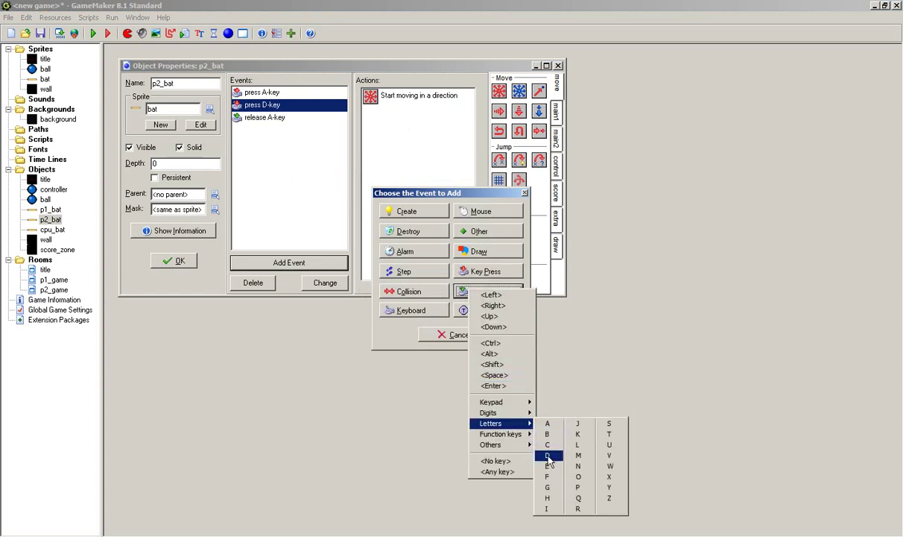
click(547, 456)
drag(499, 90, 418, 127)
click(444, 267)
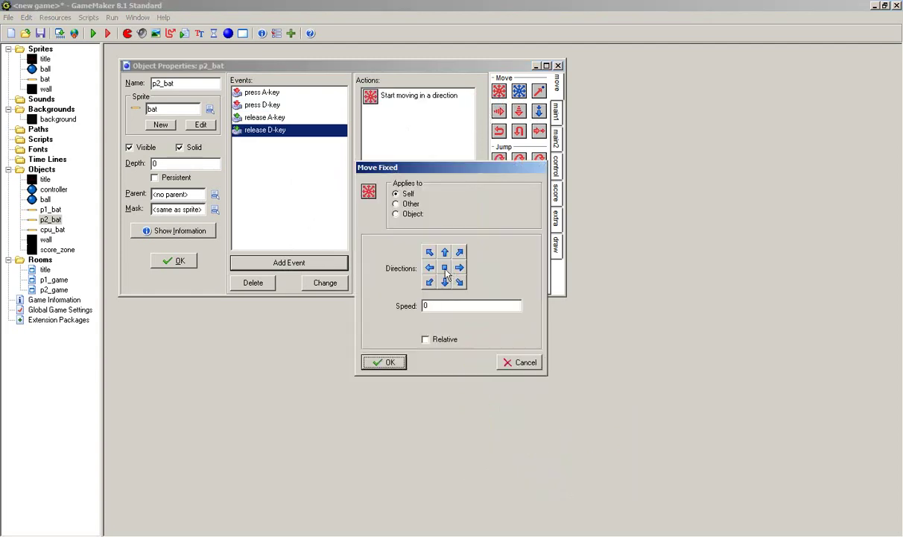
click(386, 363)
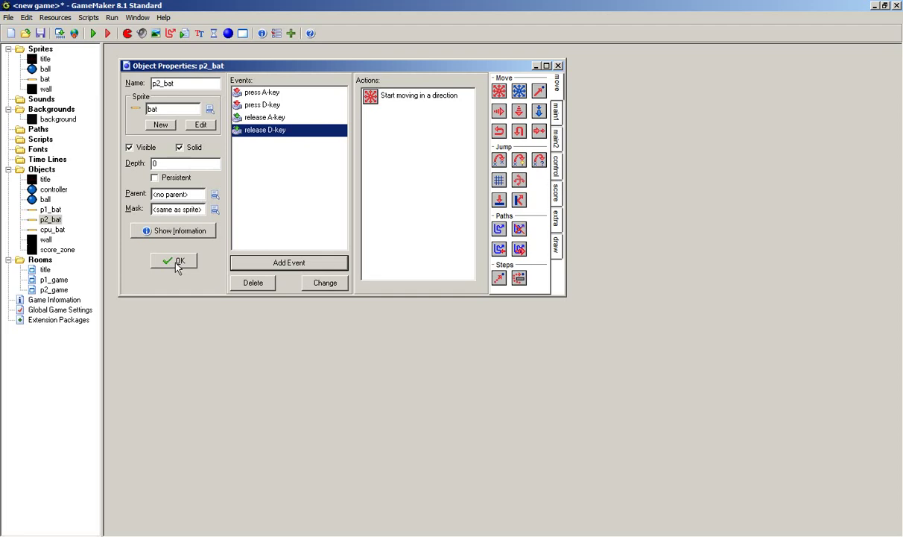
click(176, 261)
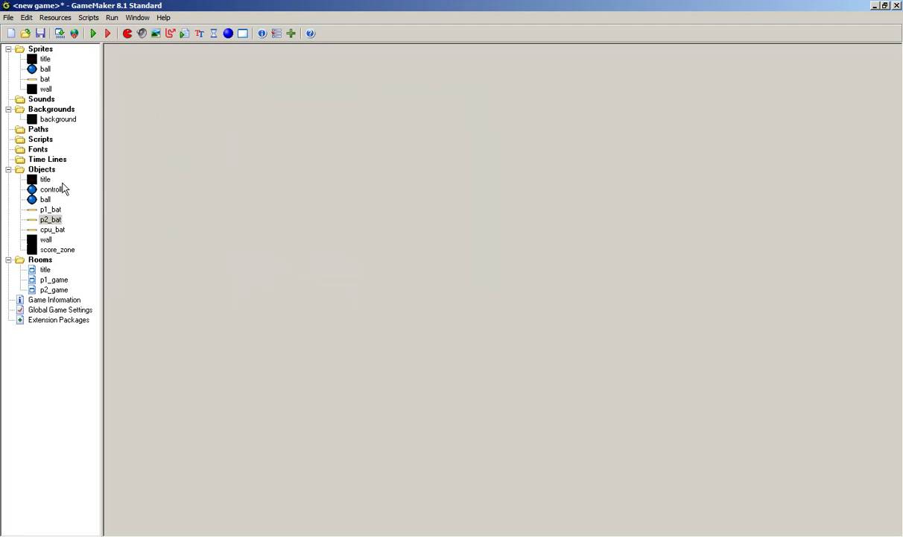
- Add a normal Step event to the cpu_bat object
double_click(57, 232)
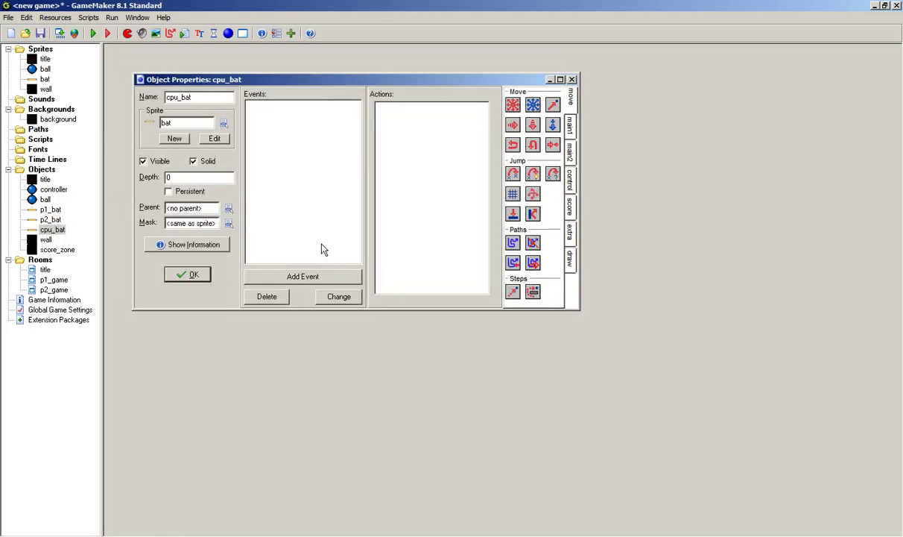
click(306, 278)
click(397, 273)
click(406, 281)
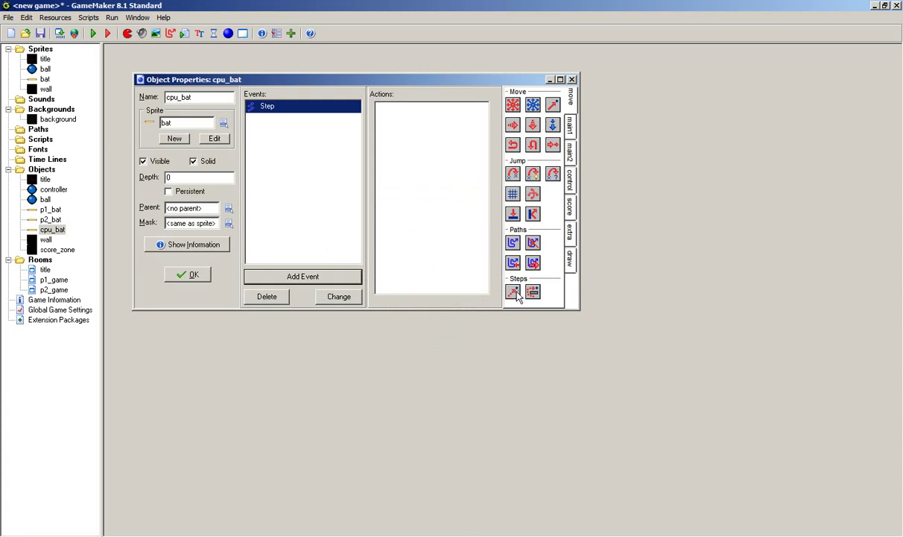
- Add a Step Towards action to cpu_bat's Step event with x ball.x, y set to y and speed 5, and close the object
drag(514, 292, 446, 258)
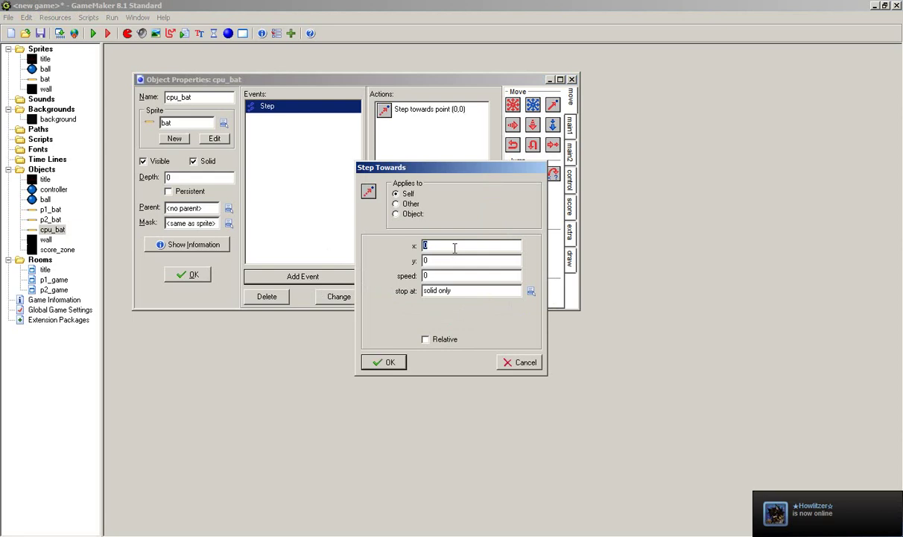
text(ball.x)
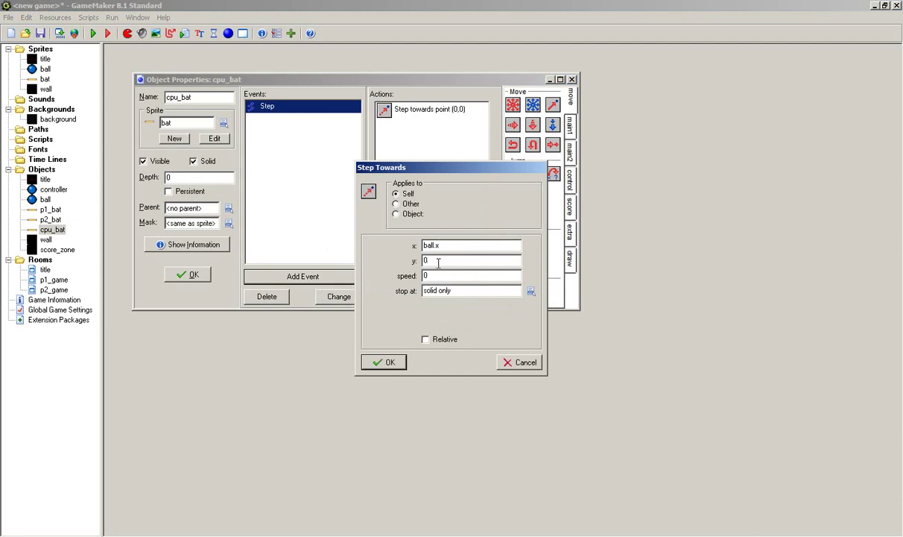
key(BackSpace)
text(y)
key(Tab)
key(BackSpace)
text(5)
click(389, 363)
click(185, 275)
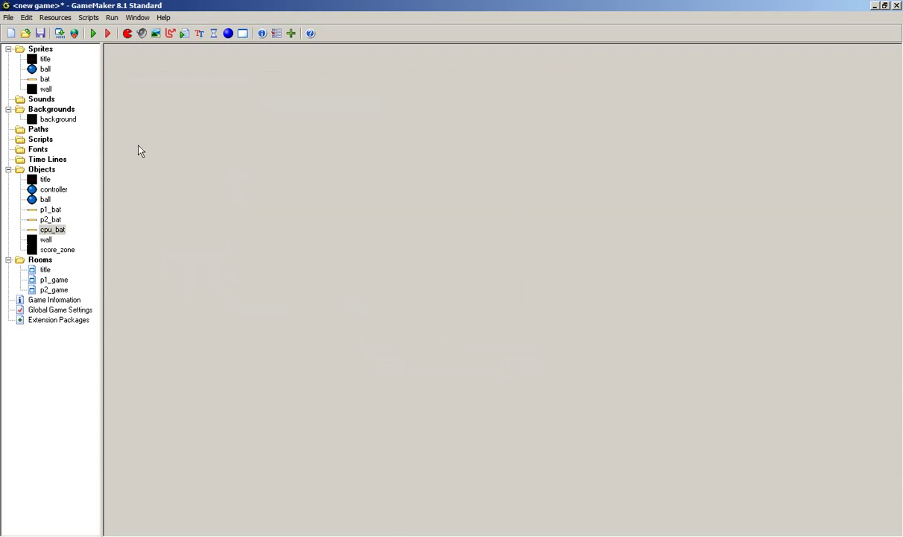
- Run the game and play a one-player match, moving the lower bat both ways against the computer bat, and quit
click(94, 33)
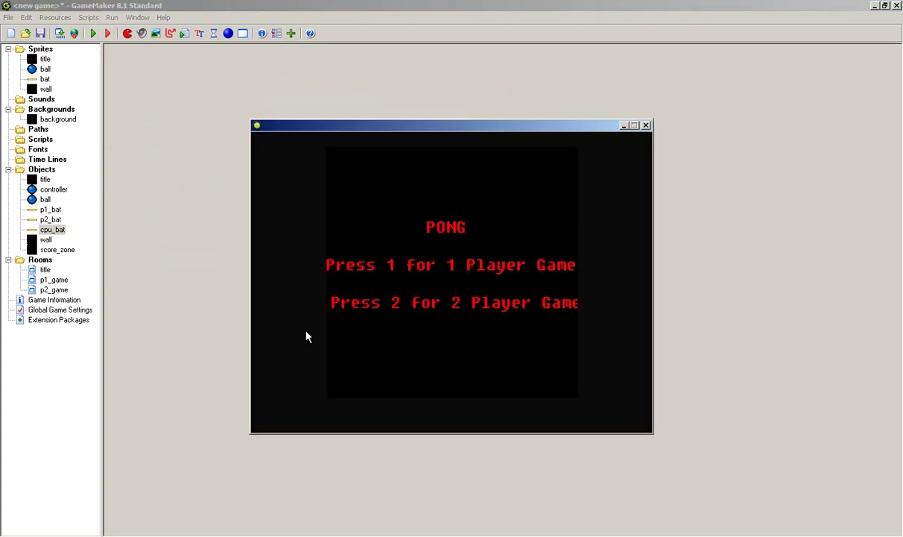
key(1)
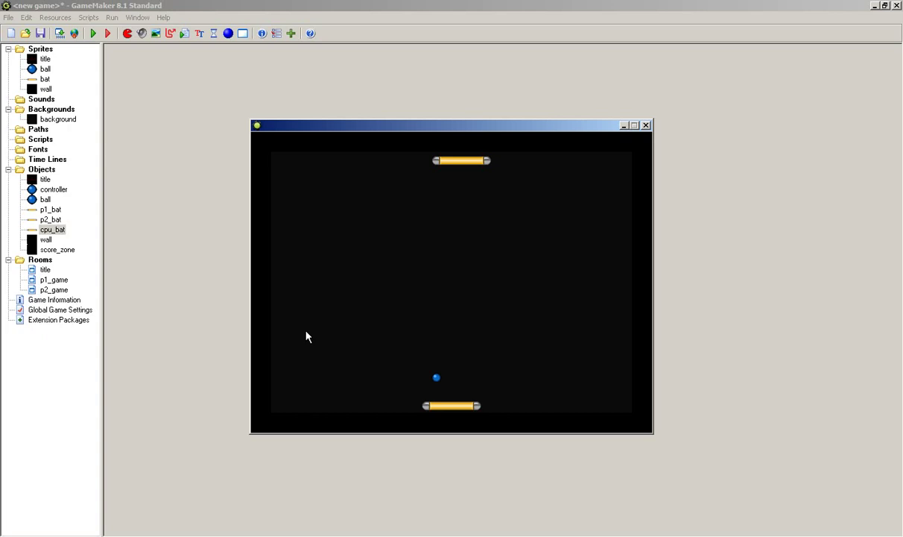
key(Left)
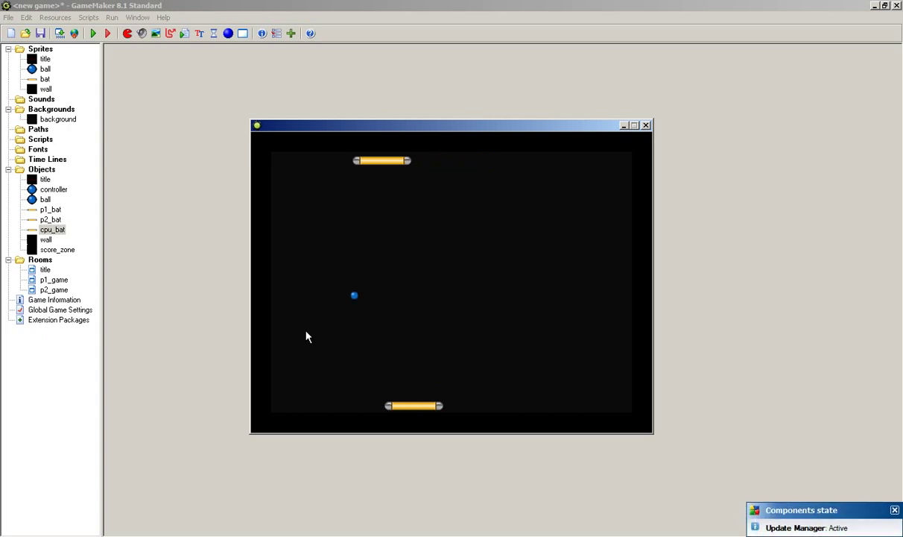
key(Left)
key(Right)
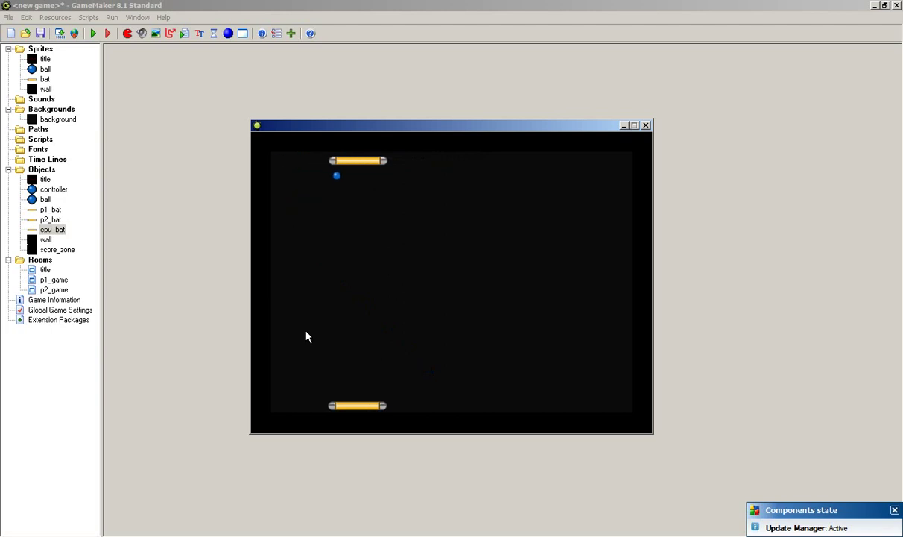
key(Right)
key(Right)
key(Left)
key(Left)
key(Right)
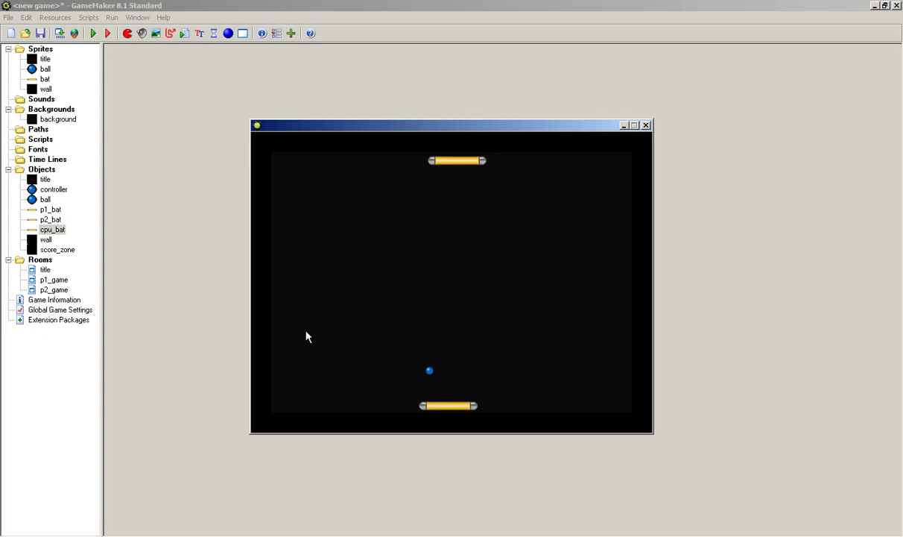
key(Escape)
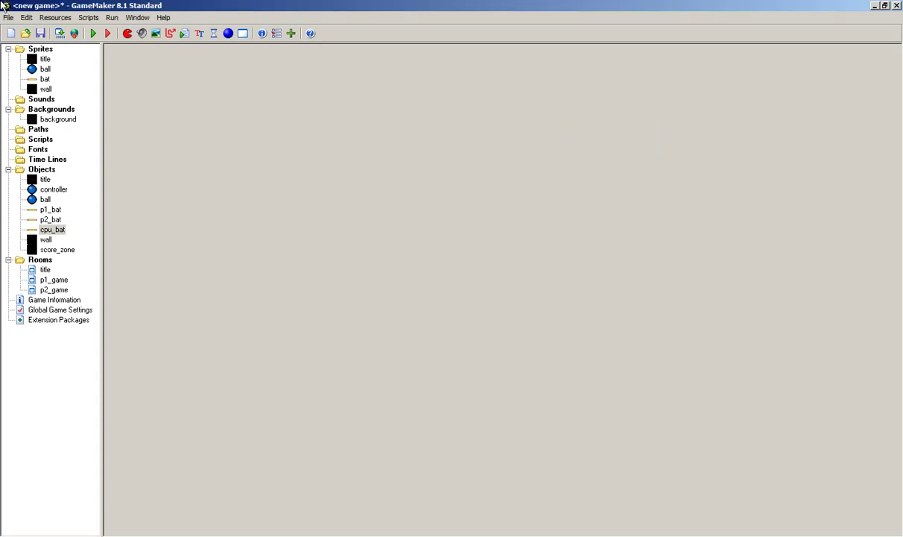
- Set the p1_game room's speed to 60 and accept the room changes
double_click(51, 281)
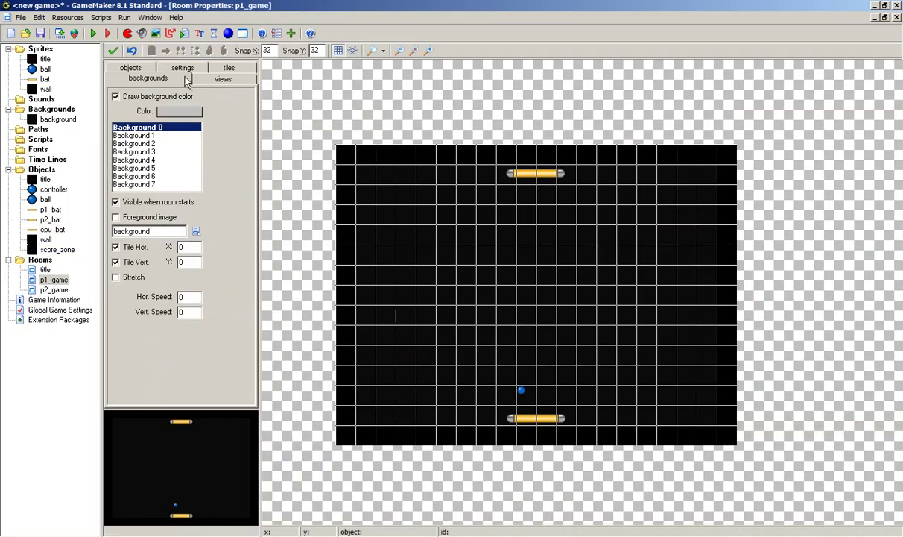
click(181, 68)
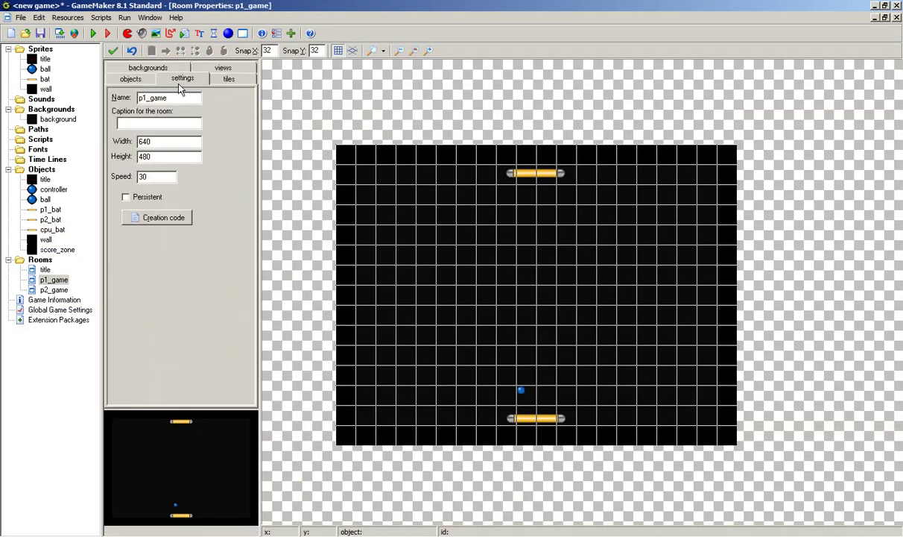
double_click(141, 176)
text(60)
click(113, 51)
- Set the p2_game room's speed to 60 and accept the room changes
double_click(54, 289)
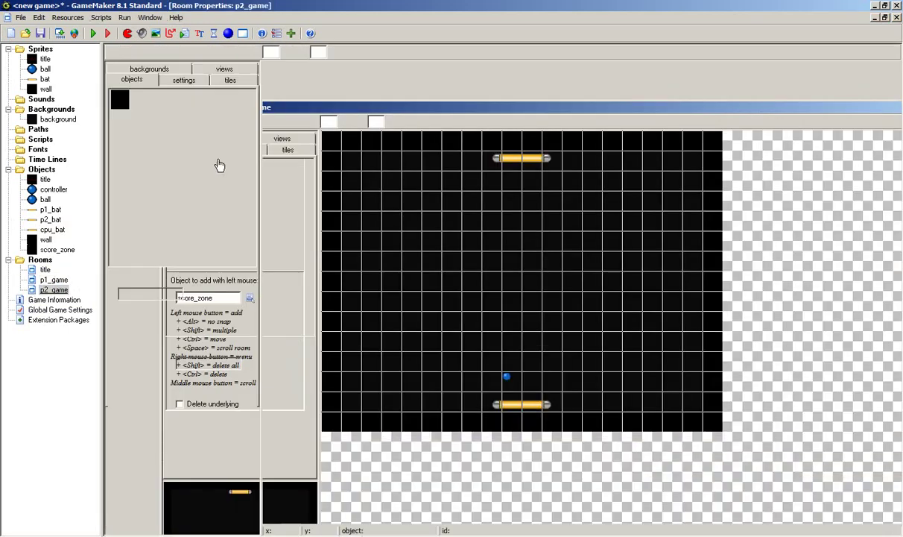
click(163, 79)
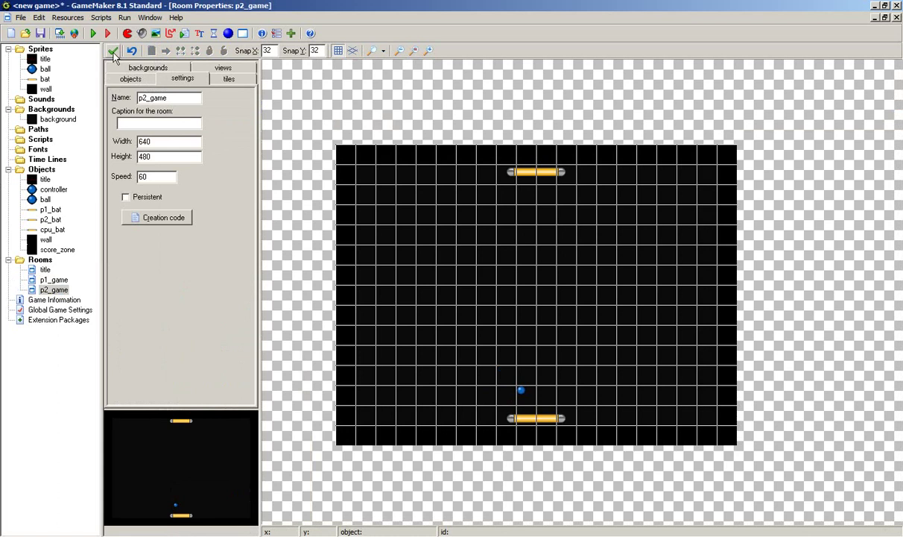
click(113, 50)
- Run the game again to test it at the new room speed, moving the lower bat left and right, and quit
key(F5)
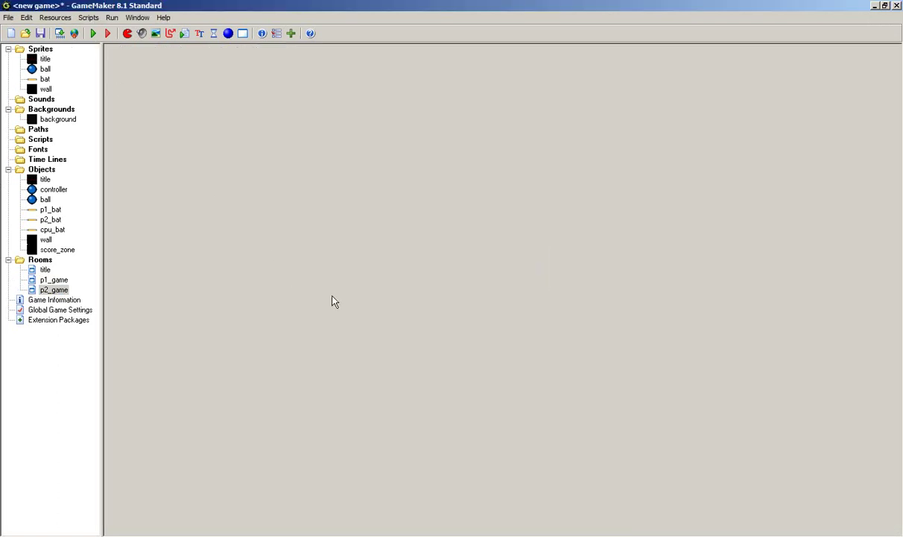
key(2)
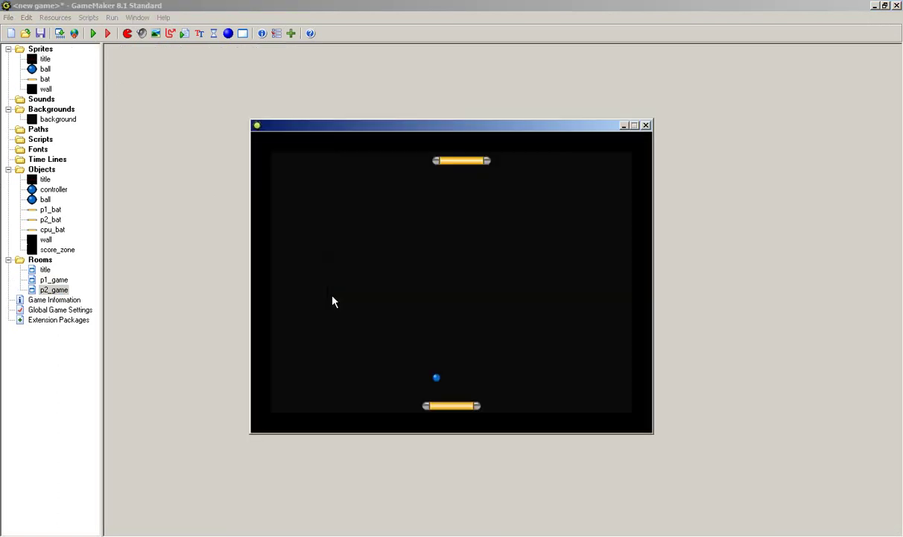
key(Left)
key(Left)
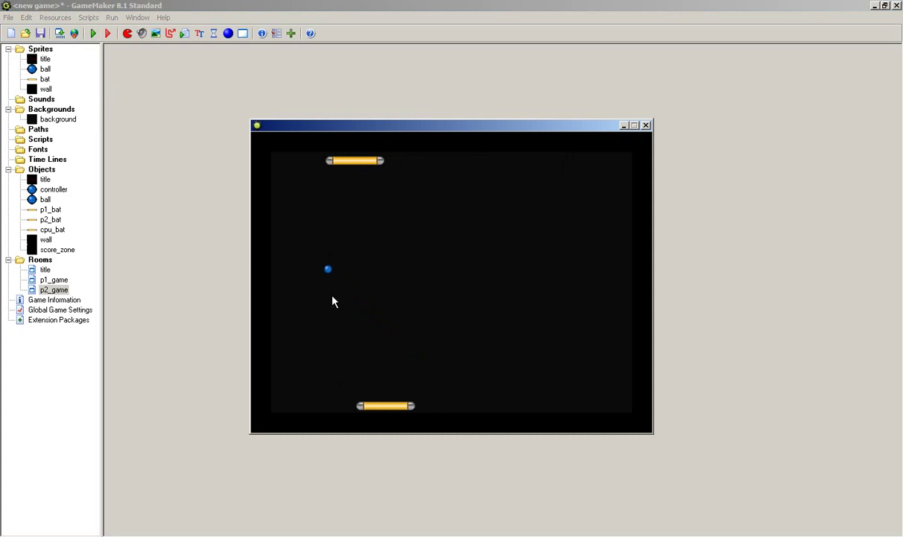
key(Right)
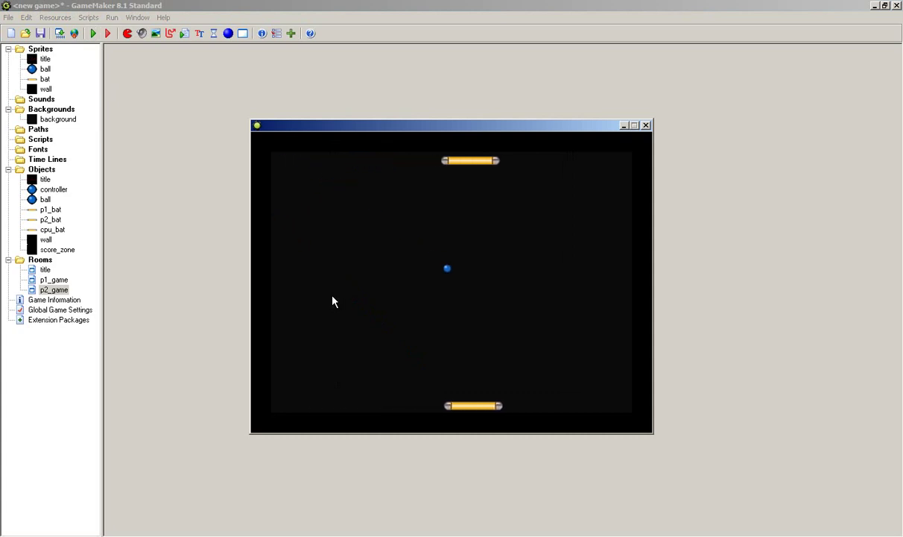
key(Left)
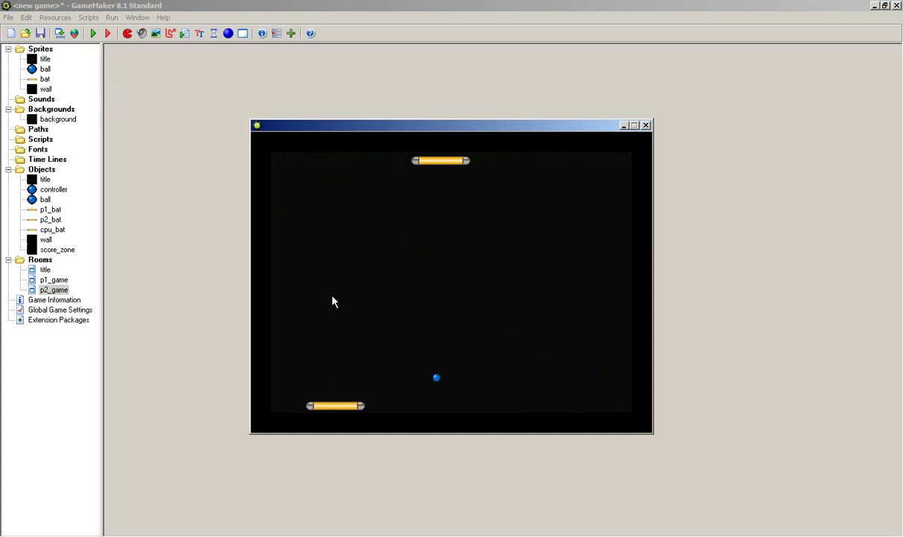
key(Right)
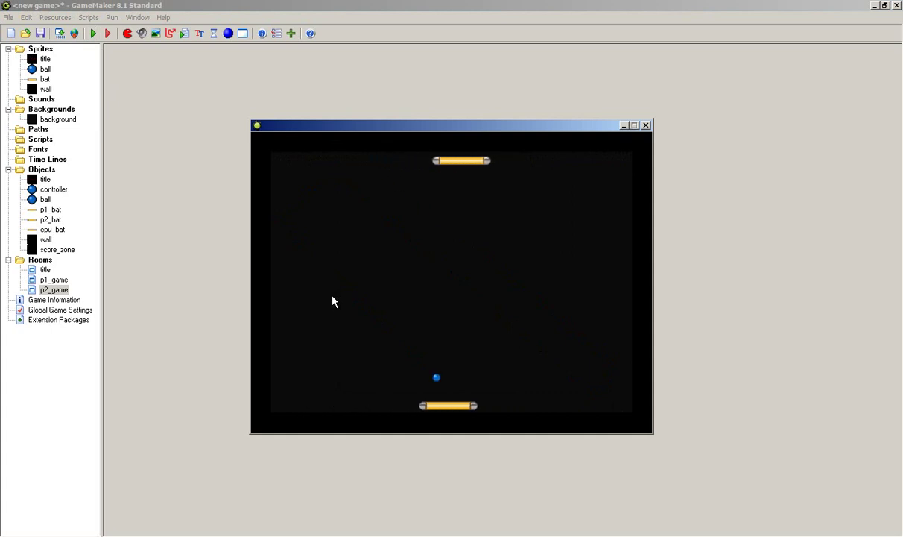
key(Left)
key(Right)
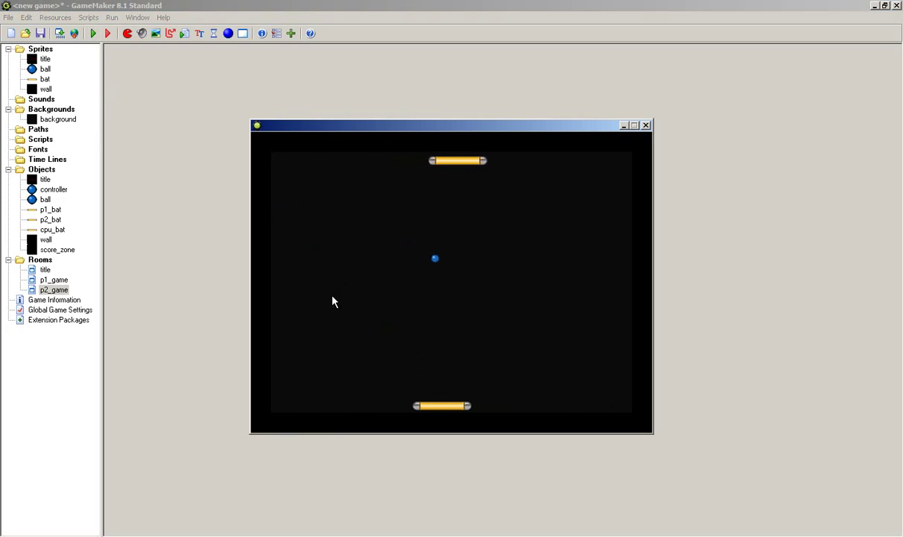
key(Escape)
double_click(54, 289)
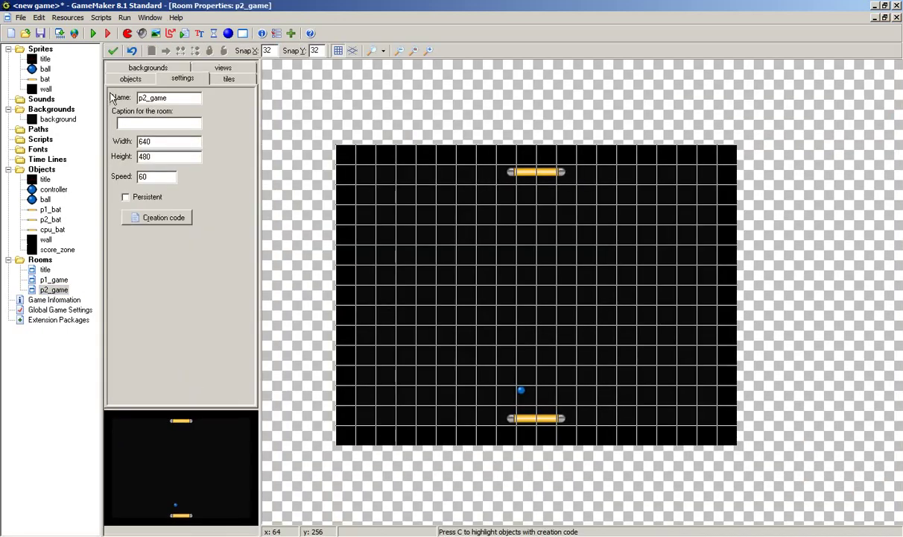
click(112, 50)
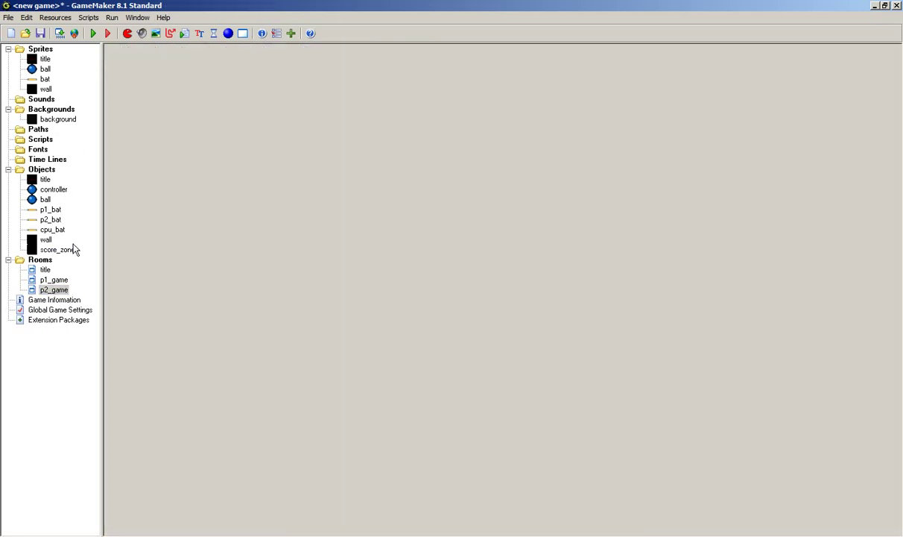
double_click(50, 209)
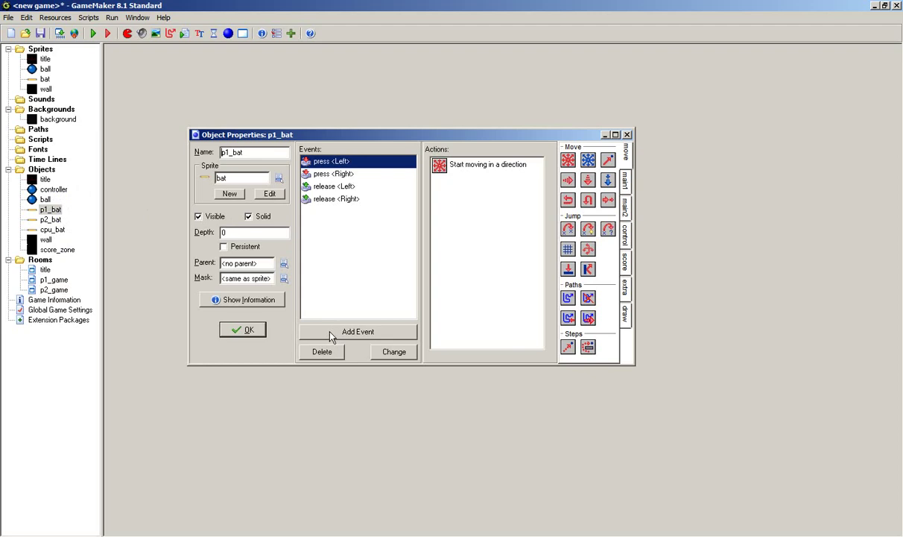
click(231, 329)
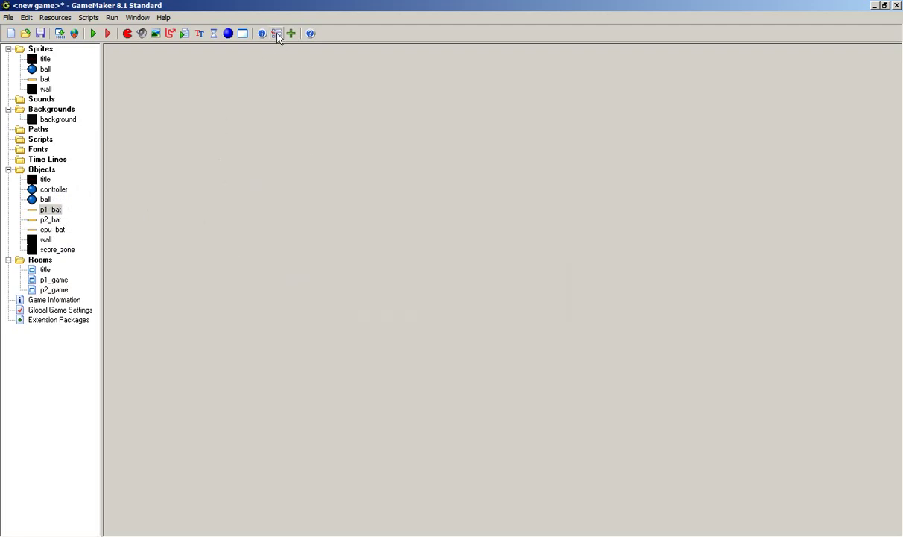
- Turn off the default setting that lets Escape end the game in the Global Game Settings
click(276, 34)
click(339, 135)
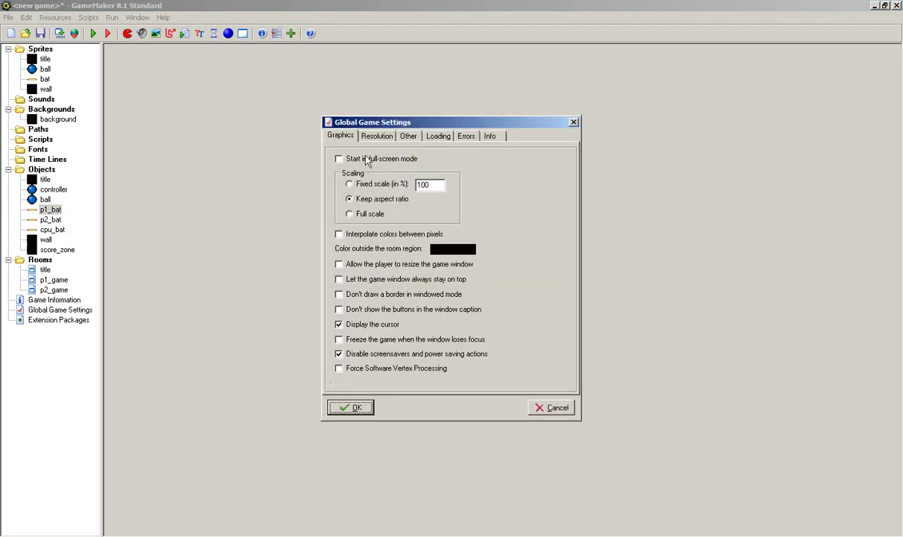
click(404, 134)
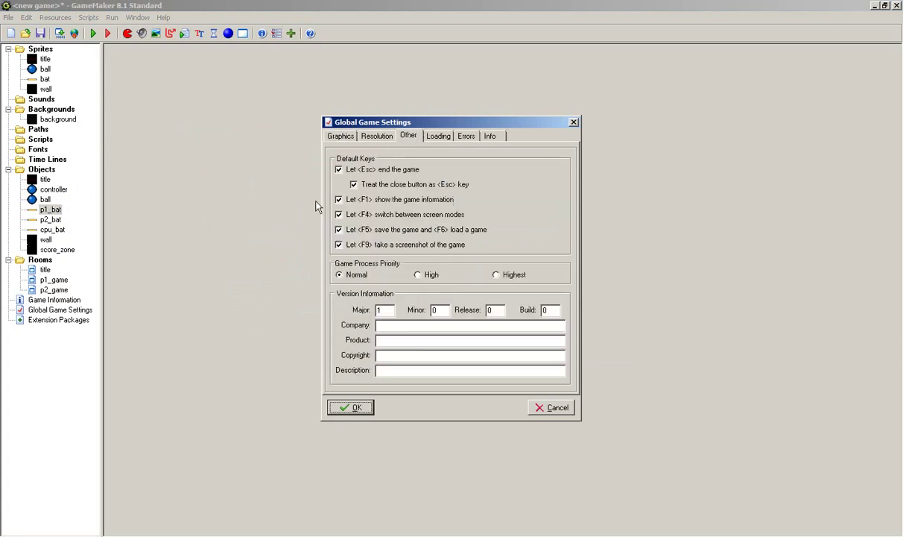
click(339, 169)
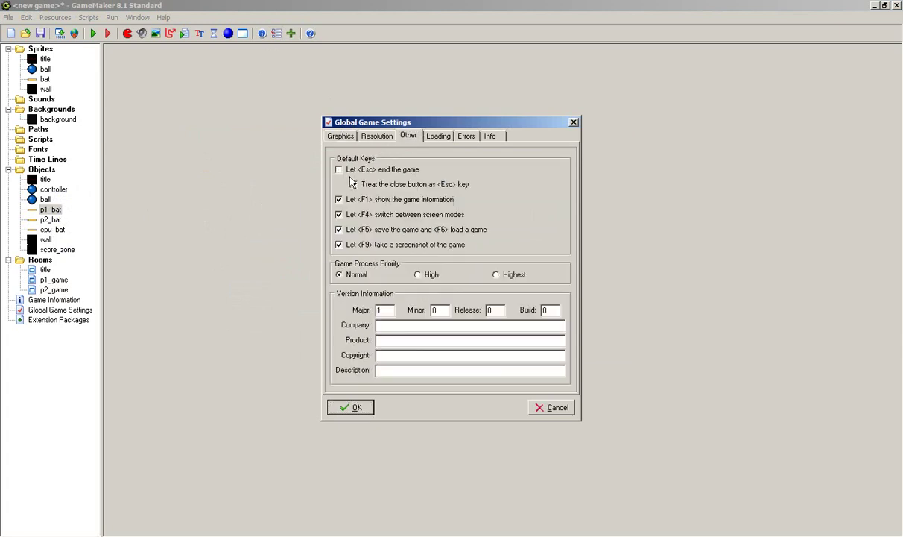
click(351, 407)
- Add an Escape keyboard event to the controller object
click(42, 191)
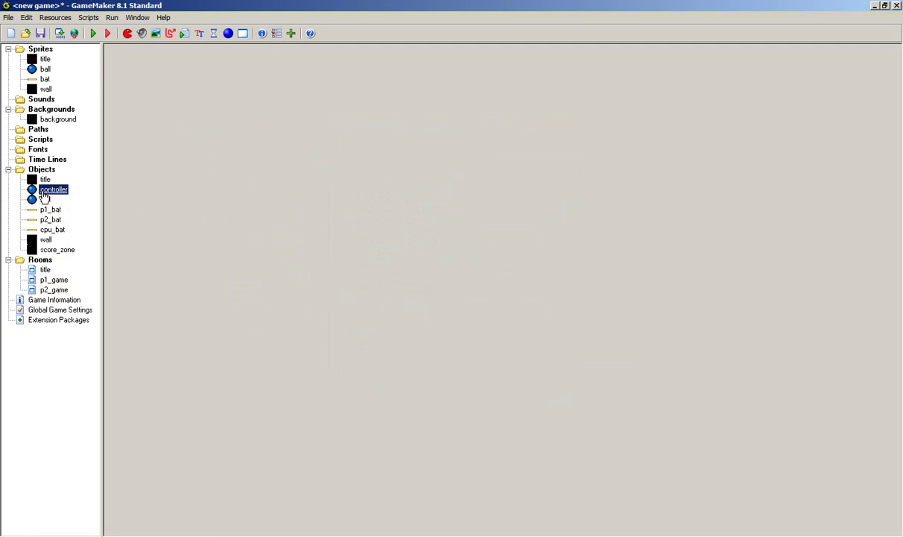
double_click(43, 196)
click(359, 345)
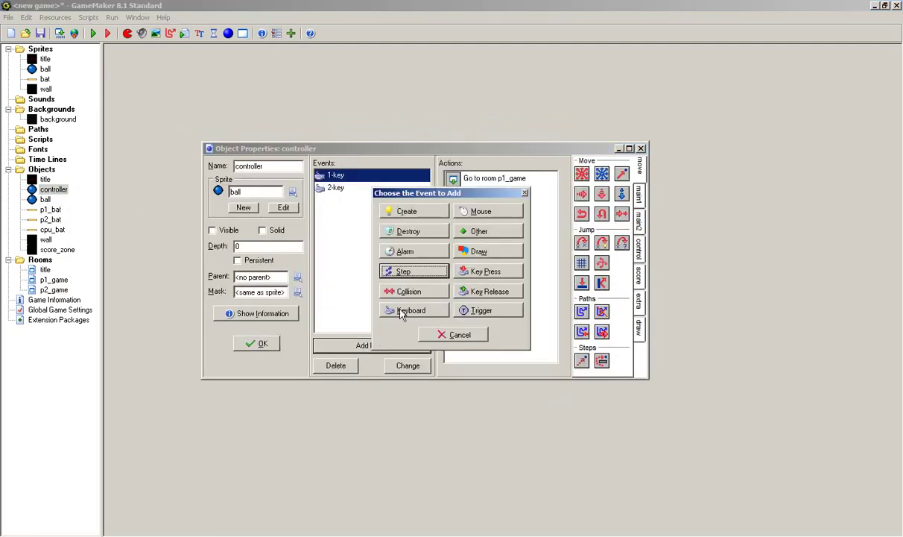
click(400, 312)
mouse_move(428, 455)
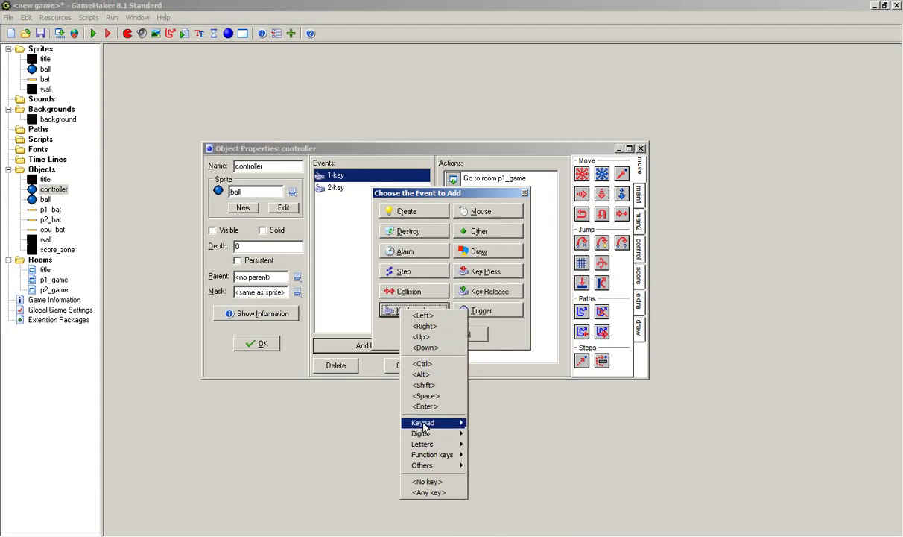
click(496, 477)
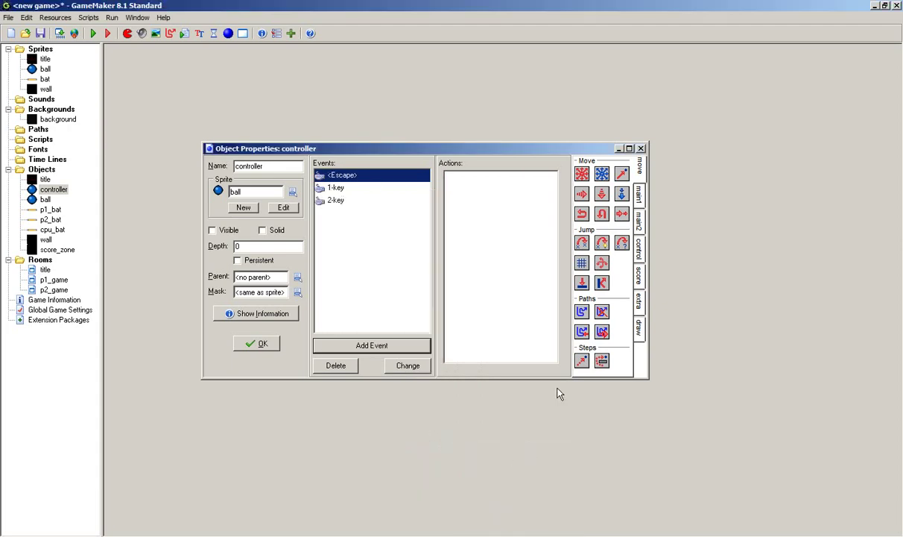
- Make the controller's Escape event end the game and accept the object changes
click(639, 249)
click(639, 215)
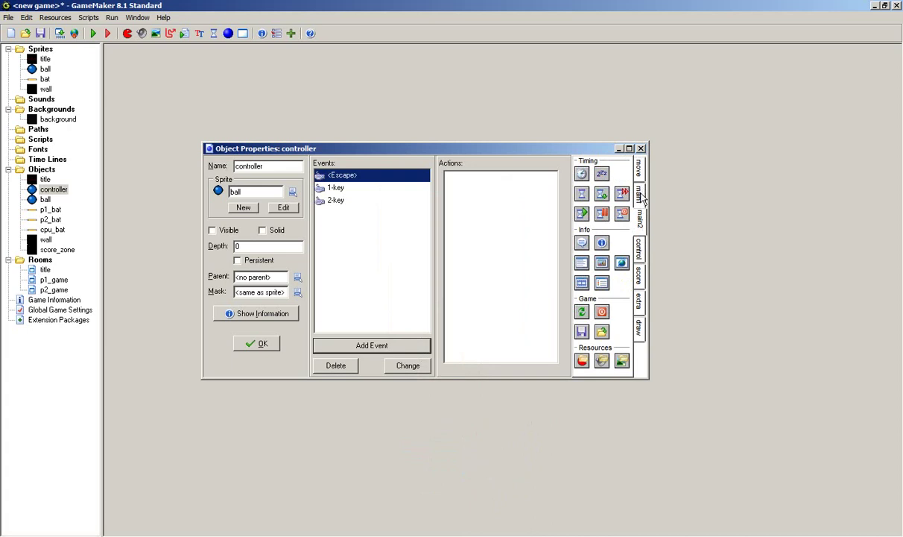
click(641, 195)
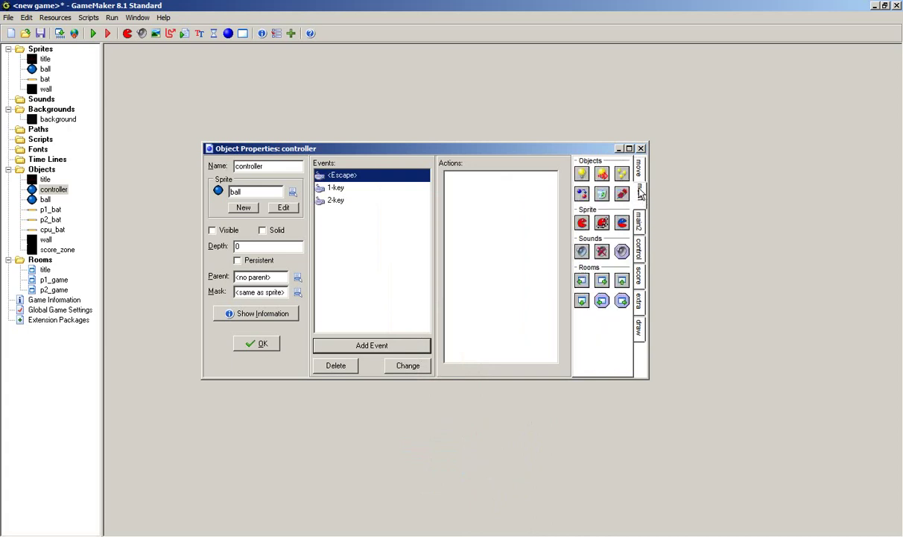
click(642, 181)
click(639, 237)
click(637, 222)
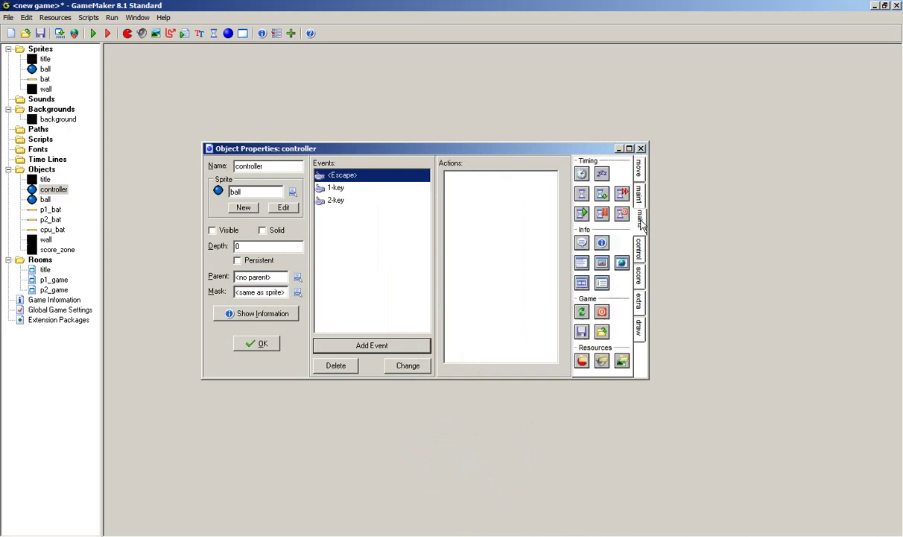
drag(602, 311, 522, 291)
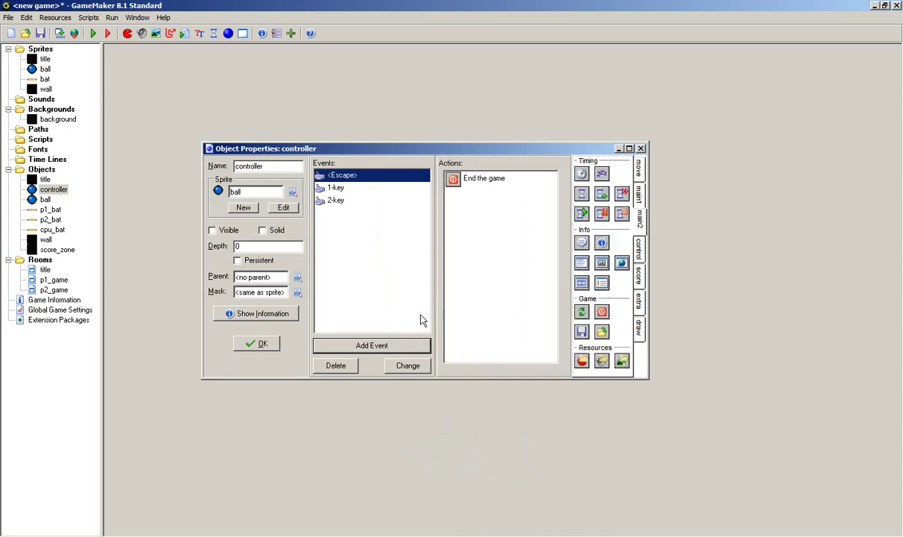
click(253, 347)
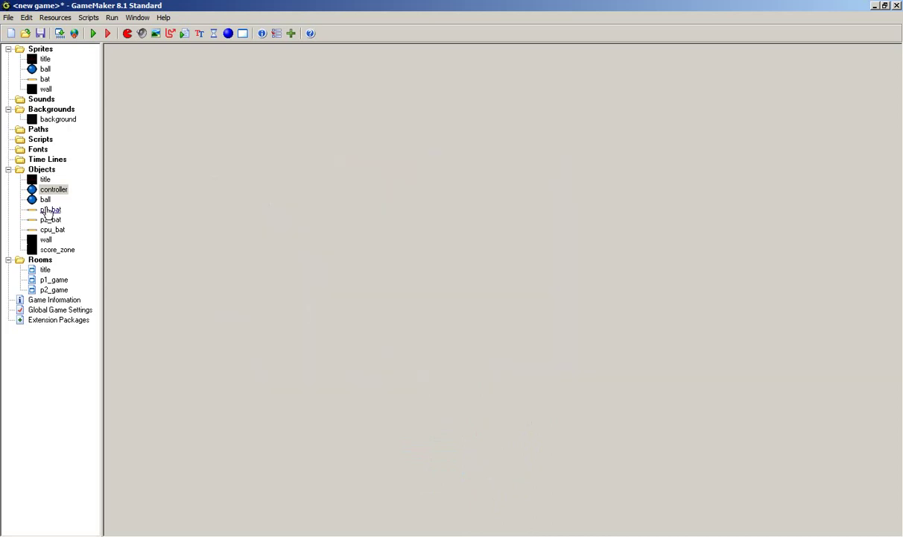
- Add an Escape keyboard event to the p1_bat object
double_click(49, 209)
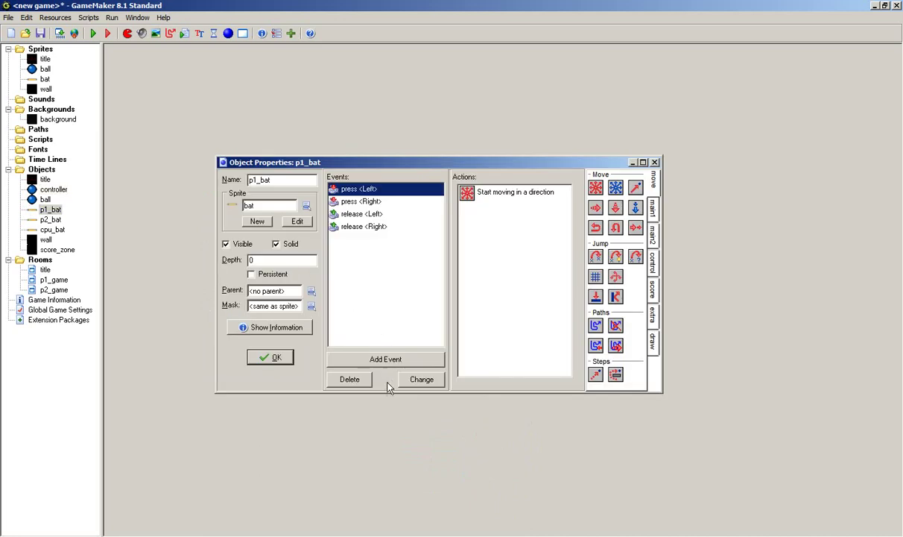
click(371, 360)
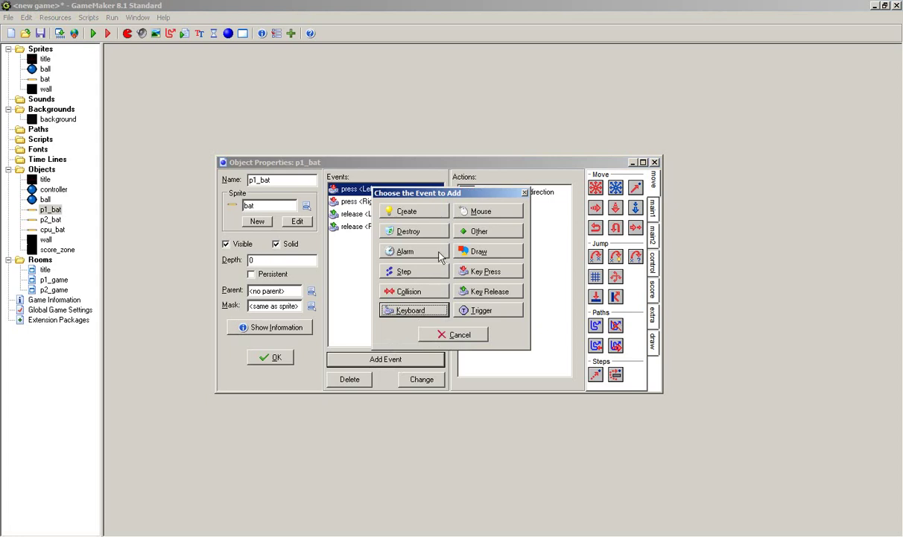
click(410, 310)
mouse_move(459, 456)
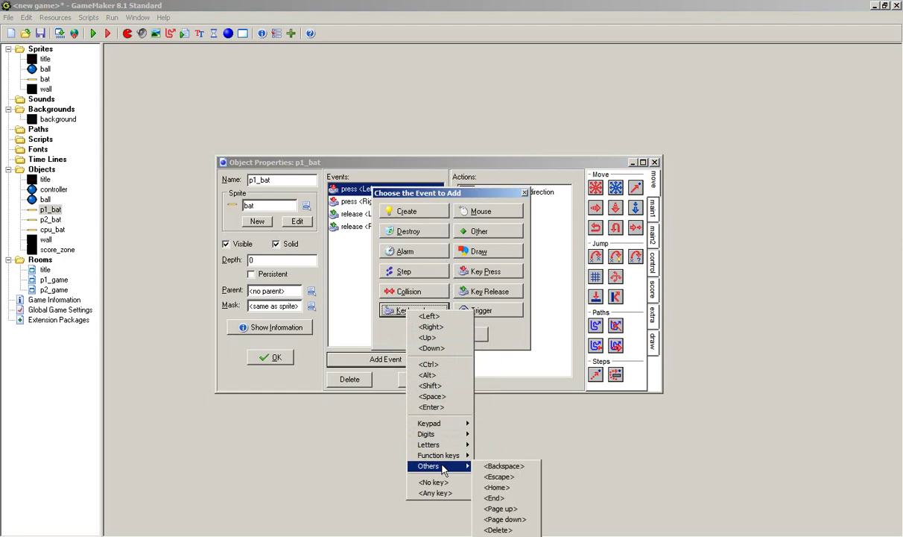
click(496, 477)
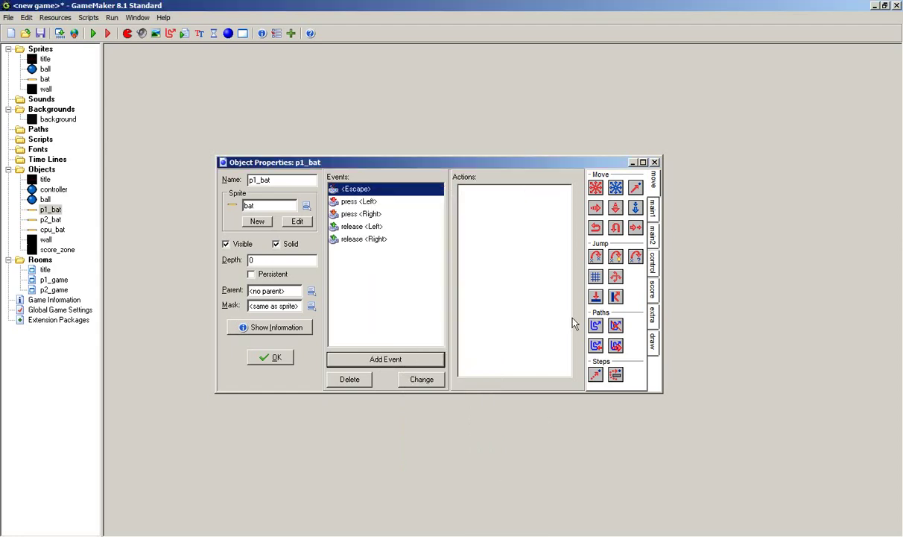
- Make p1_bat's Escape event go to the title room with no transition effect and accept the object changes
click(652, 206)
drag(595, 319, 524, 320)
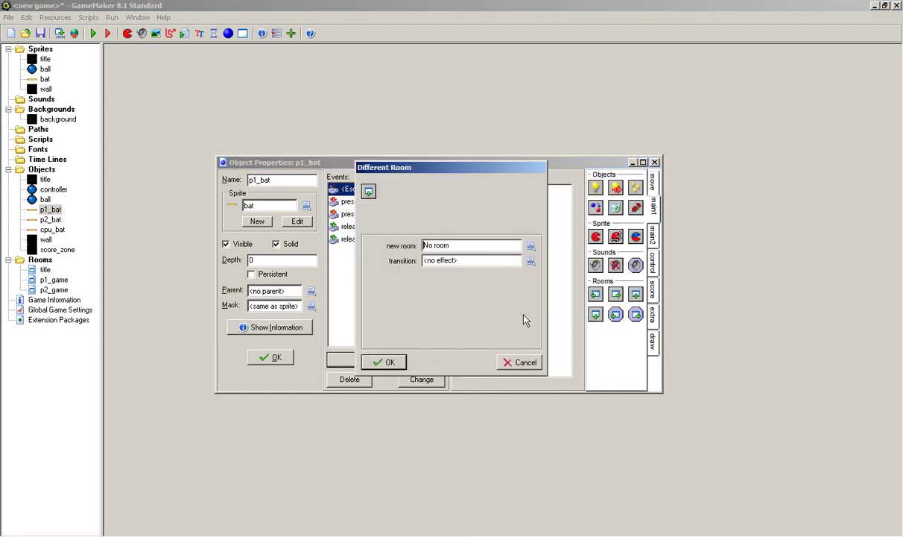
click(530, 245)
click(548, 260)
click(376, 361)
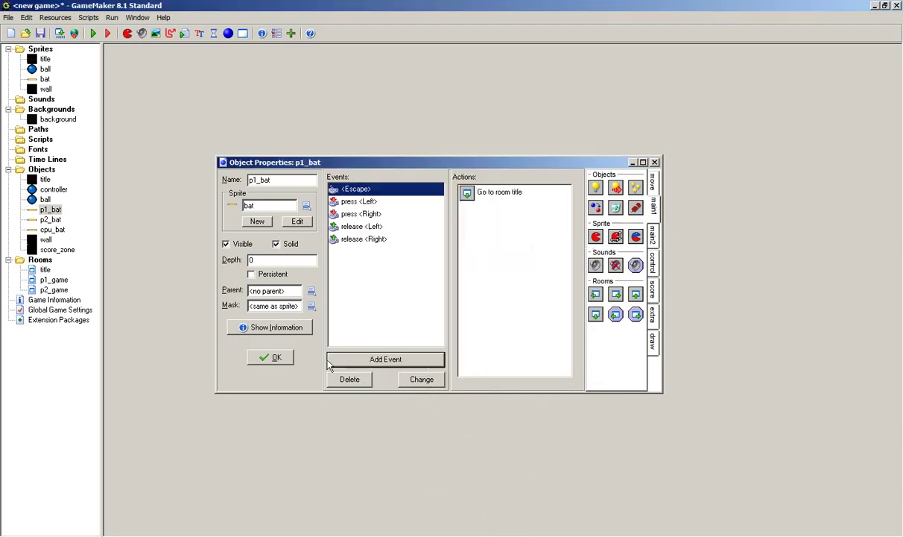
click(270, 358)
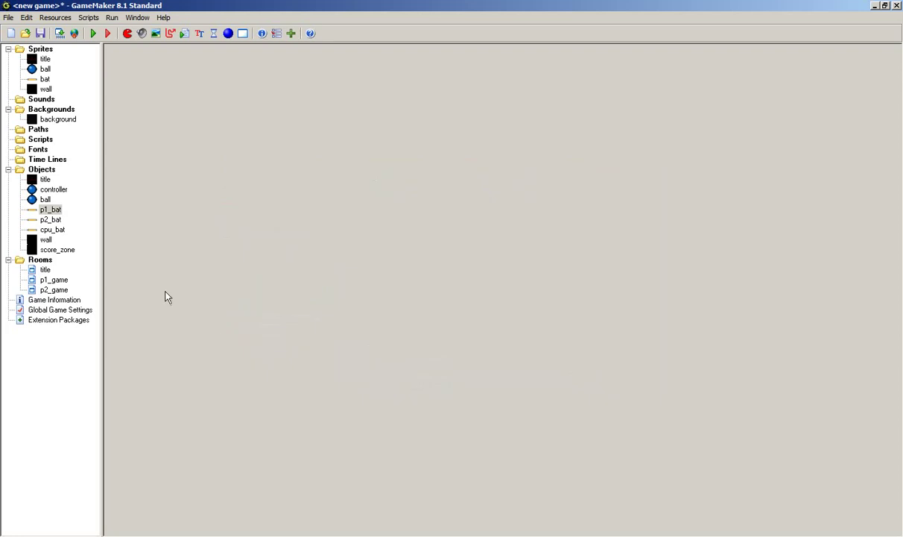
- Run the game, start a one-player match, move the lower bat left and return to the title screen
click(93, 34)
key(1)
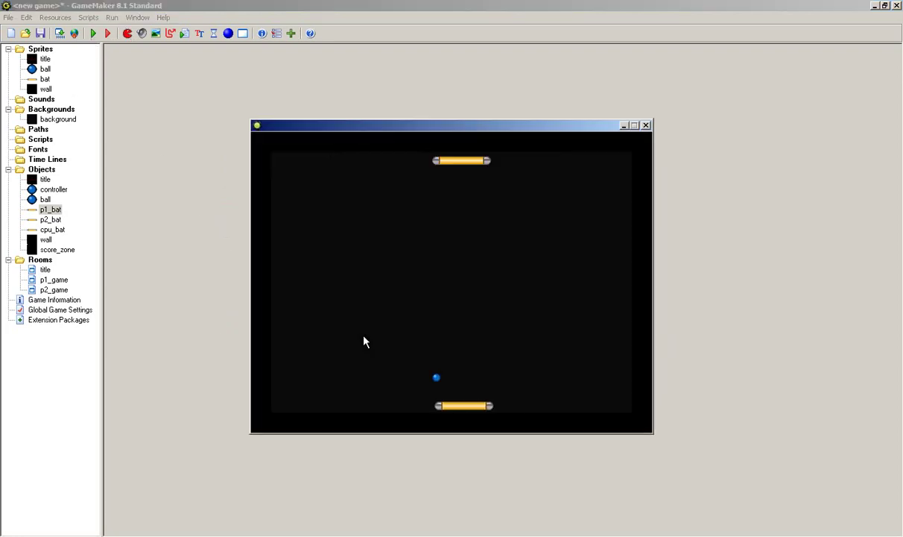
key(Left)
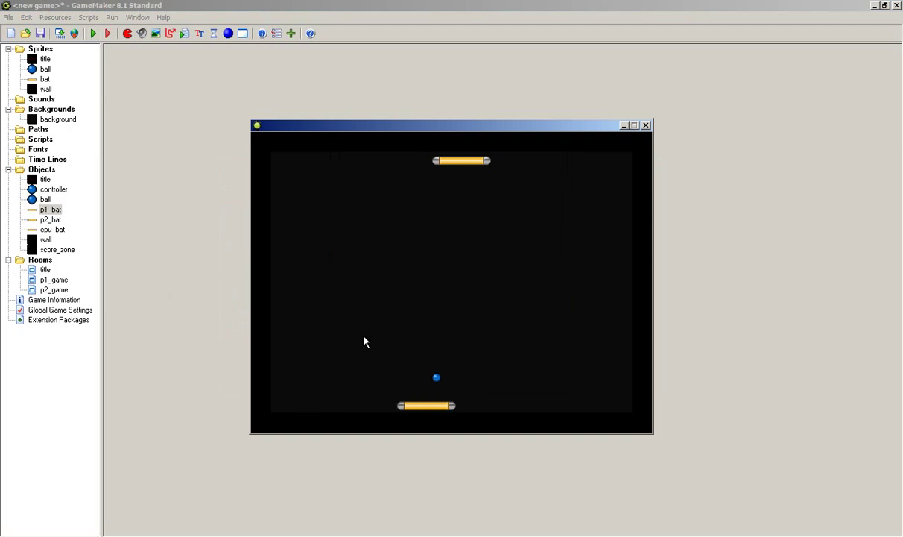
key(F2)
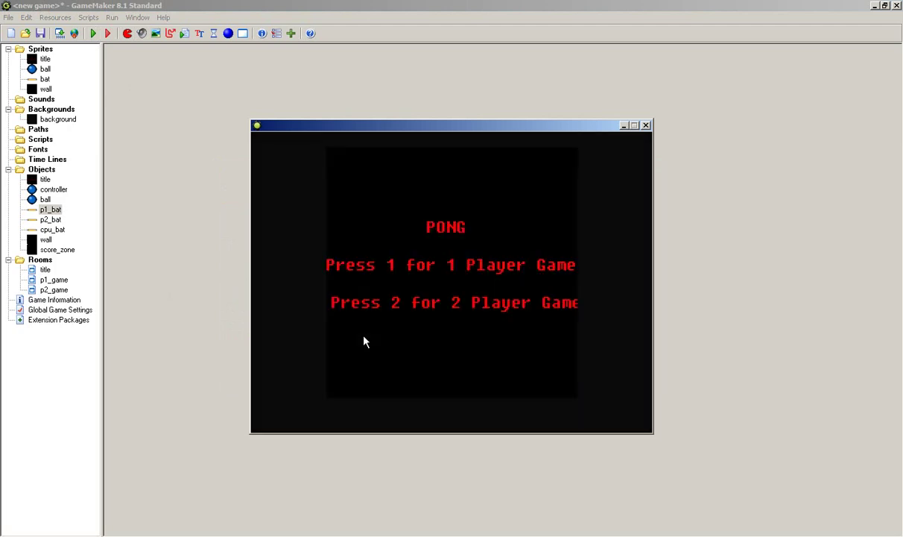
- Play a two-player match, moving the upper and lower bats both ways, return to the title screen and quit the game
key(2)
key(a)
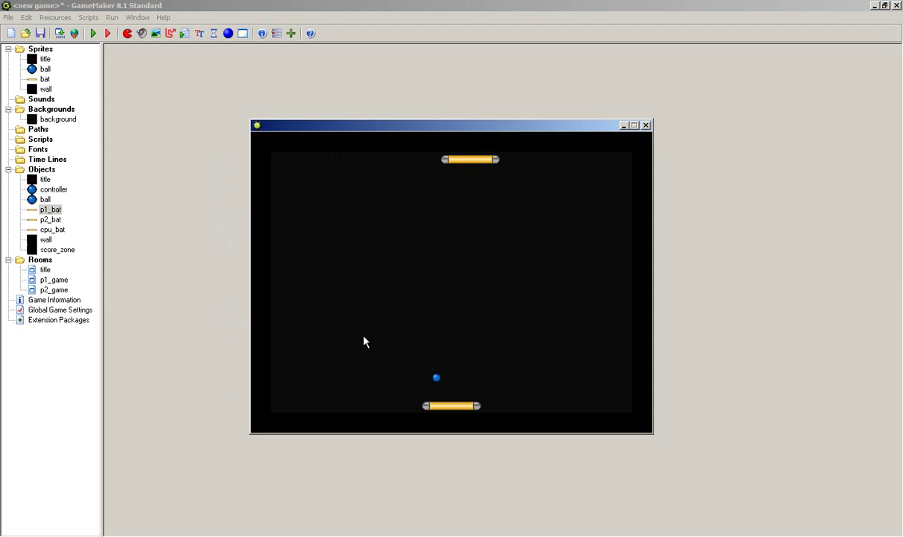
key(d)
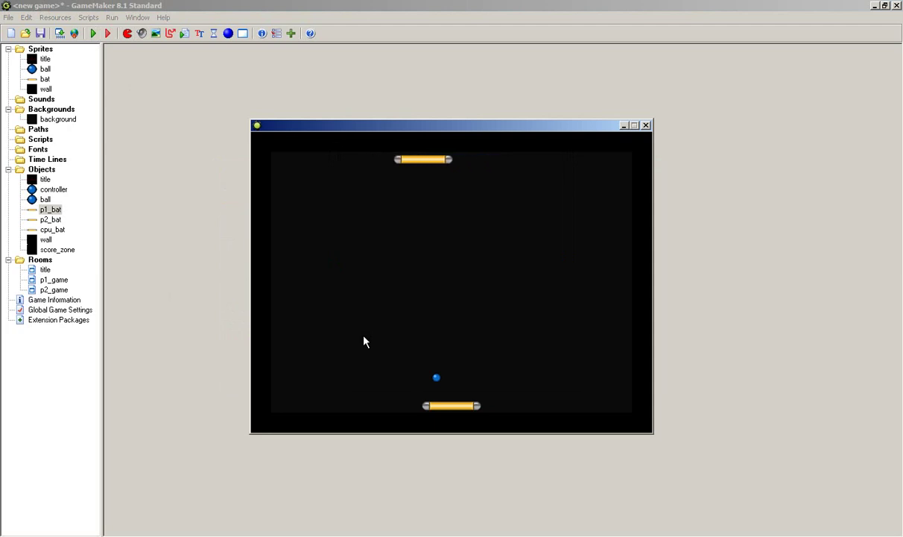
key(a)
key(d)
key(Left)
key(Left)
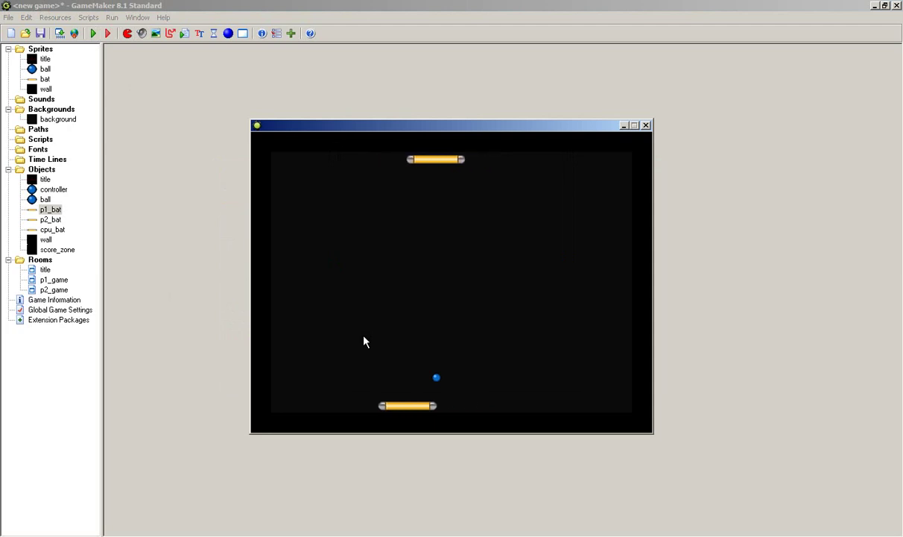
key(a)
key(d)
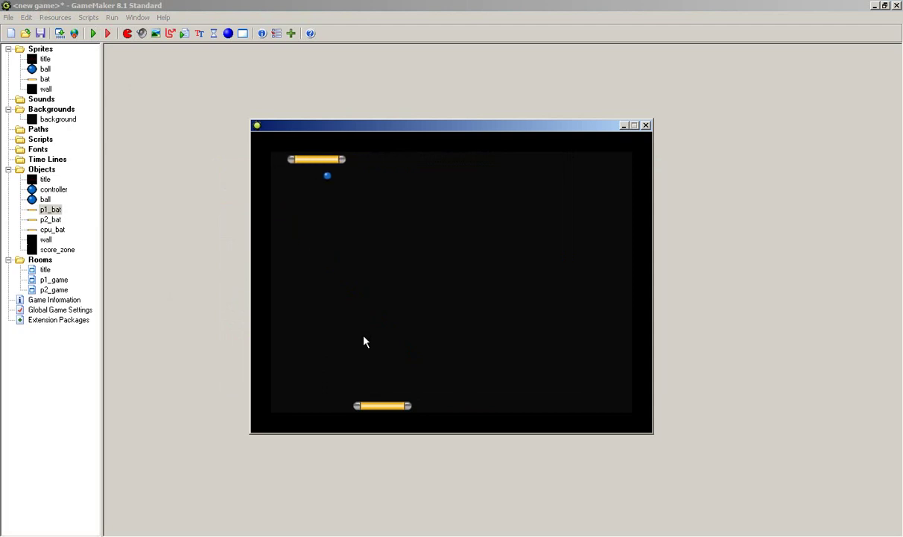
key(Right)
key(Right)
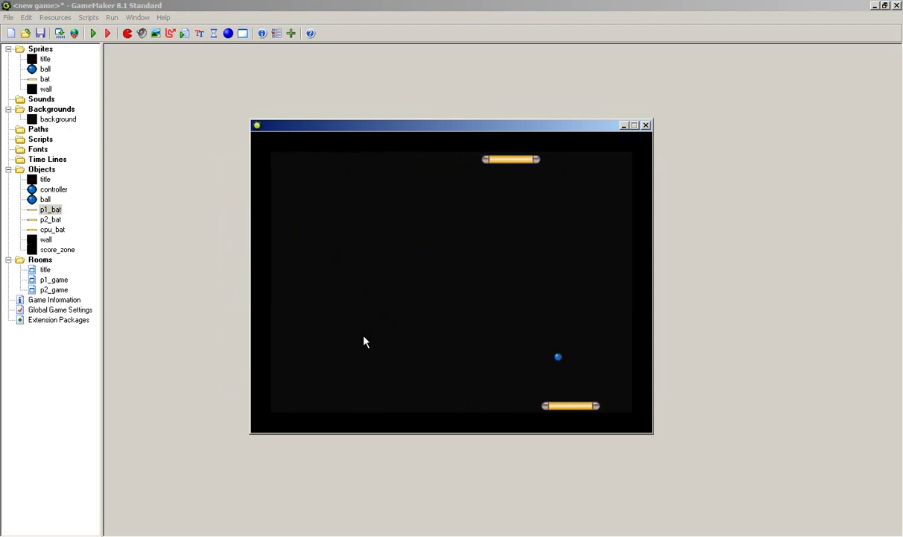
key(d)
key(a)
key(a)
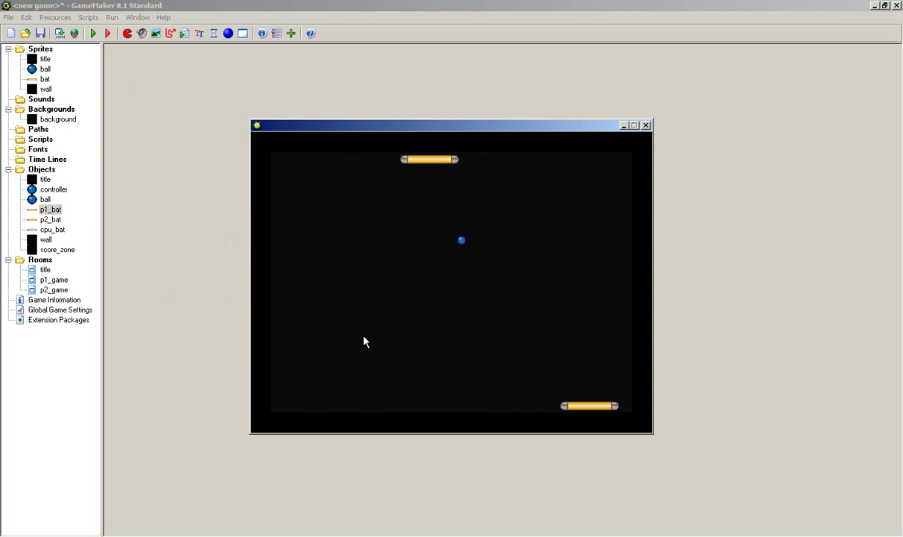
key(Left)
key(Right)
key(Right)
key(d)
key(d)
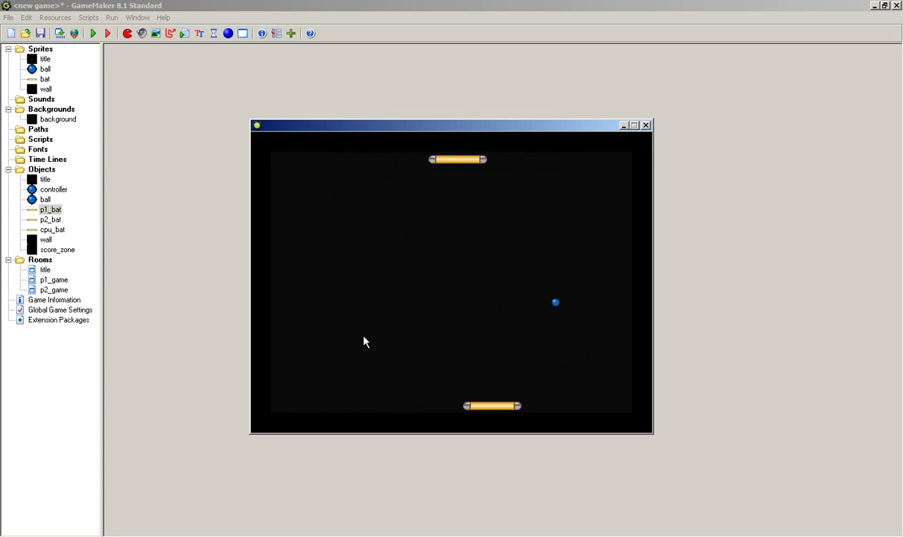
key(a)
key(d)
key(a)
key(Left)
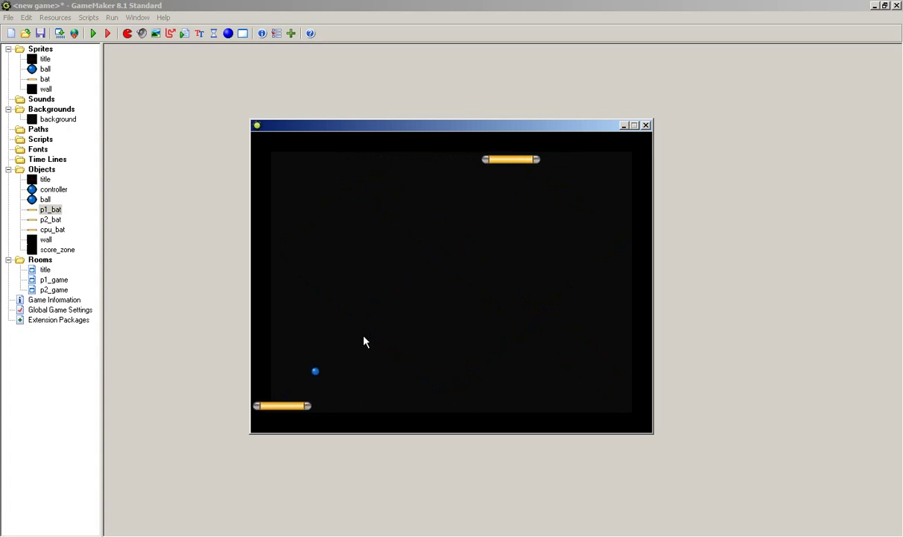
key(Right)
key(d)
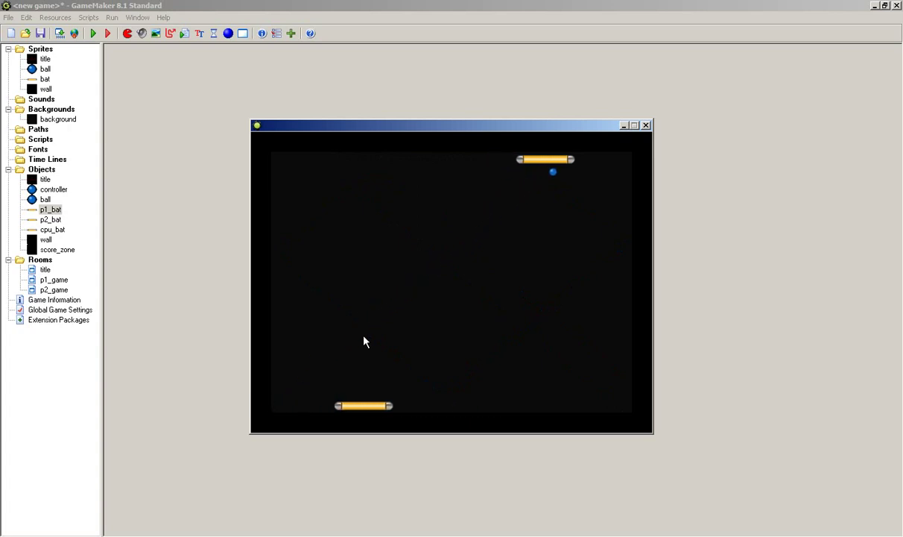
key(F2)
key(Escape)
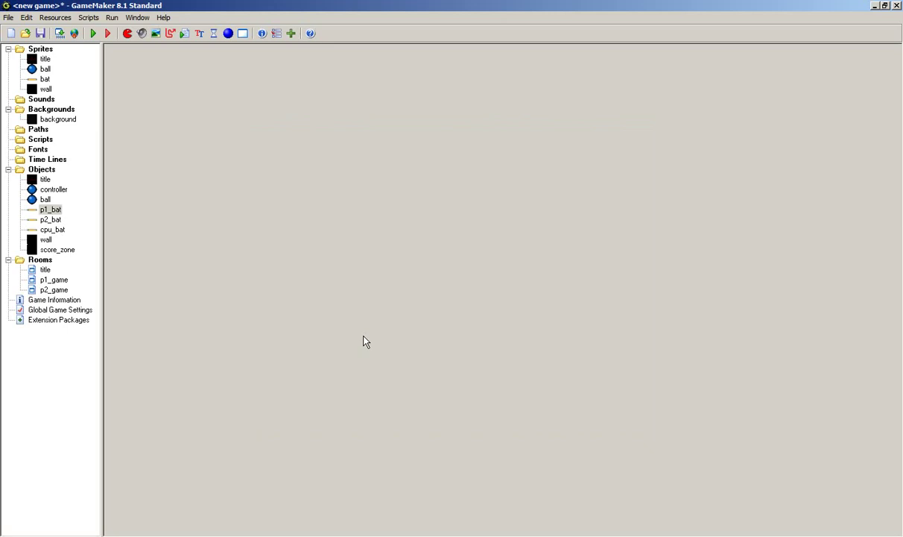
click(10, 18)
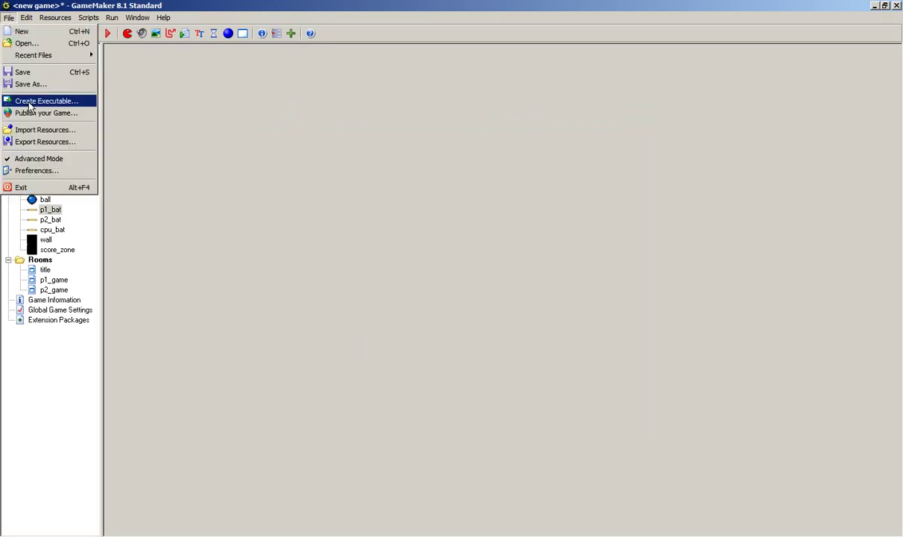
click(278, 126)
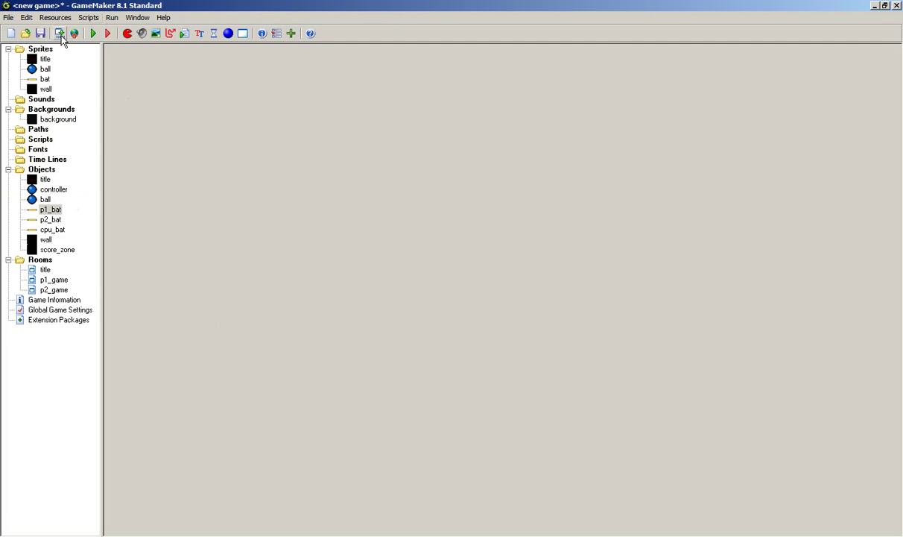